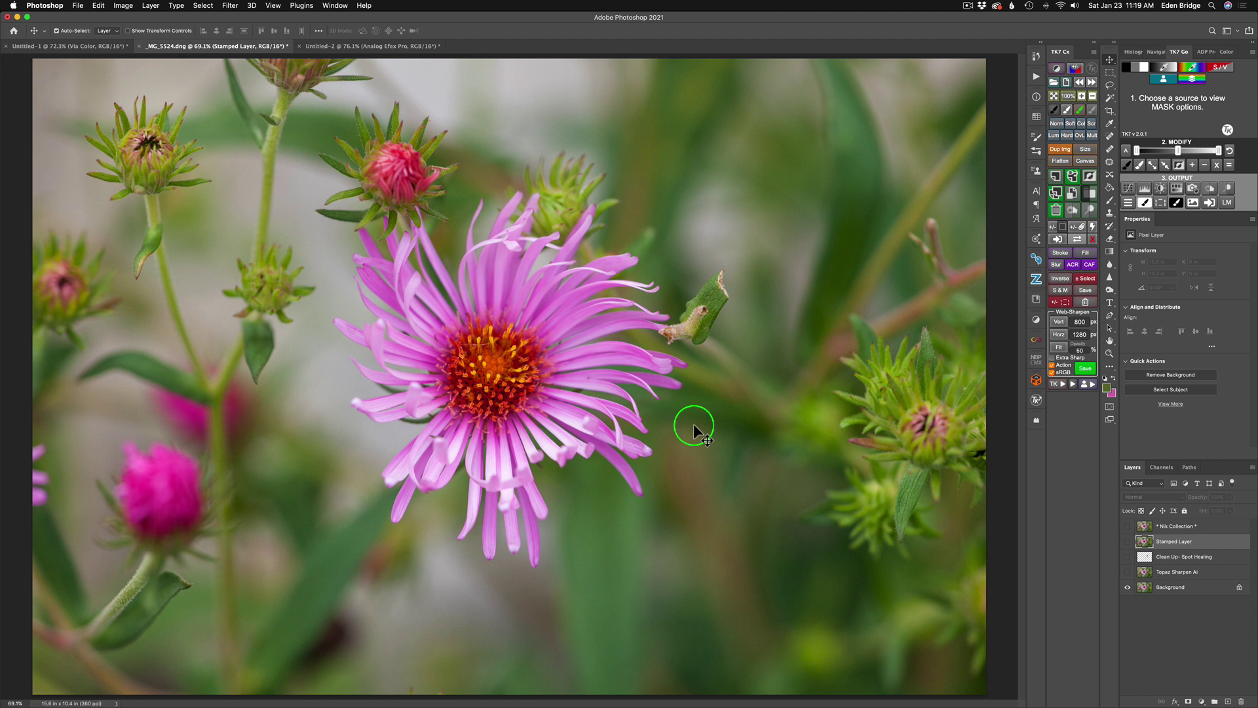
# Select the Topaz Sharpen AI layer and make it visible above the Background layer
pyautogui.click(1199, 573)
pyautogui.moveTo(1179, 570); pyautogui.dragTo(1155, 598)
pyautogui.click(1127, 572)
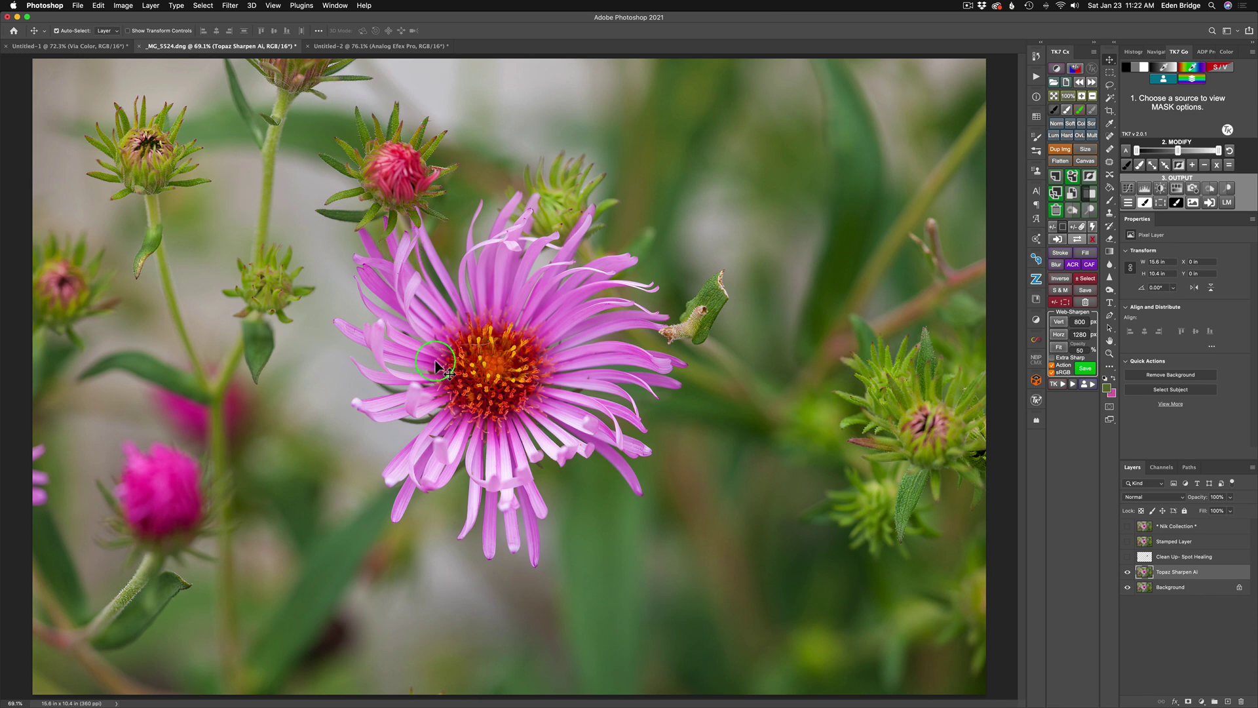
# Compare the flower's centre up close with the Topaz Sharpen AI layer hidden and shown
pyautogui.scroll(6, 436, 365)
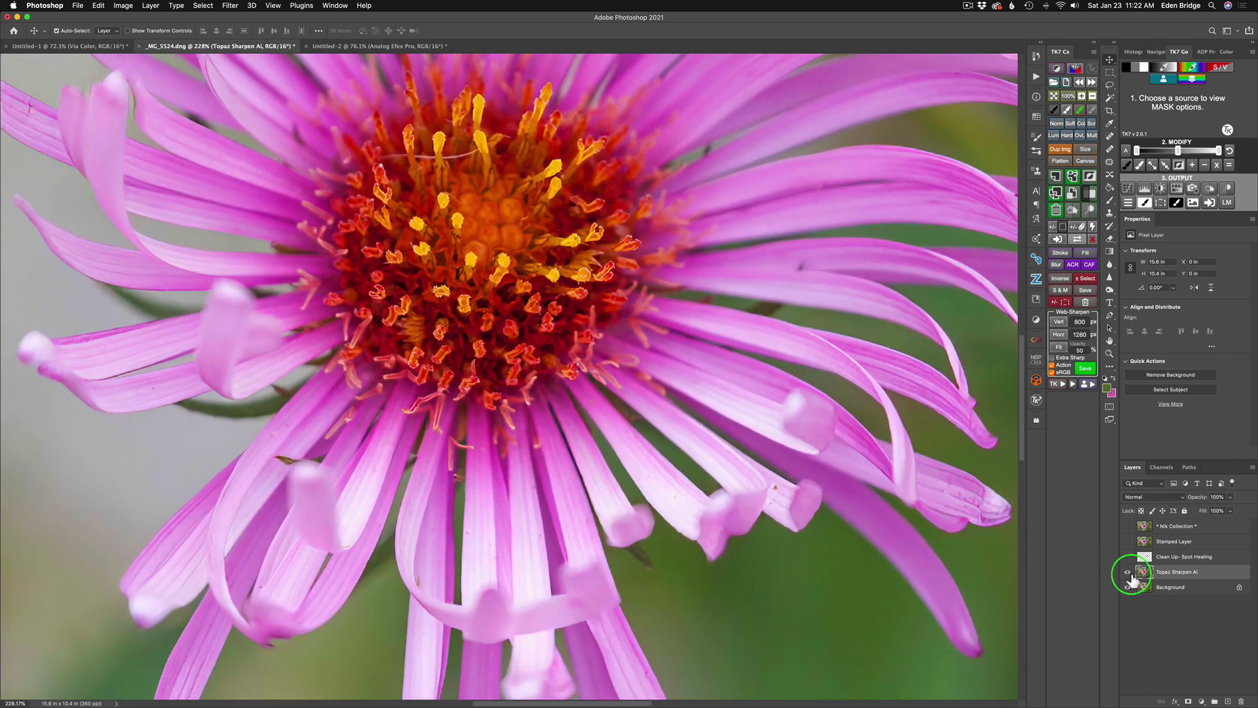
pyautogui.click(1128, 572)
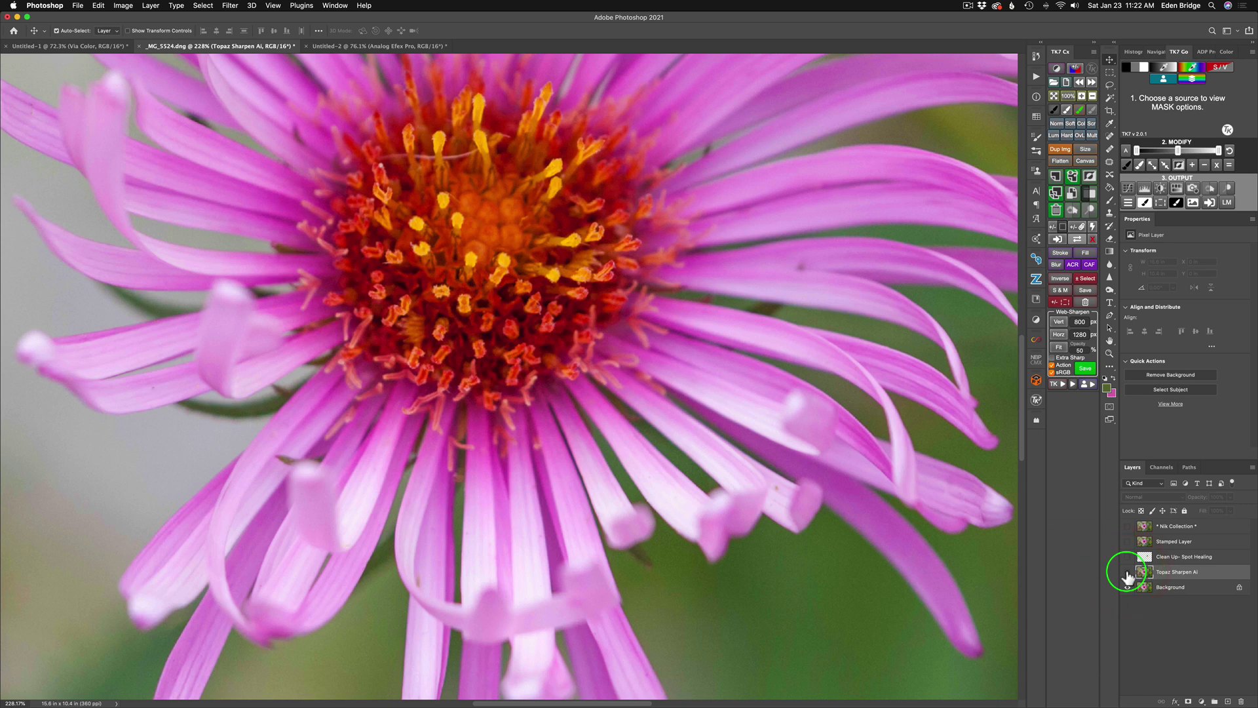
pyautogui.click(1128, 574)
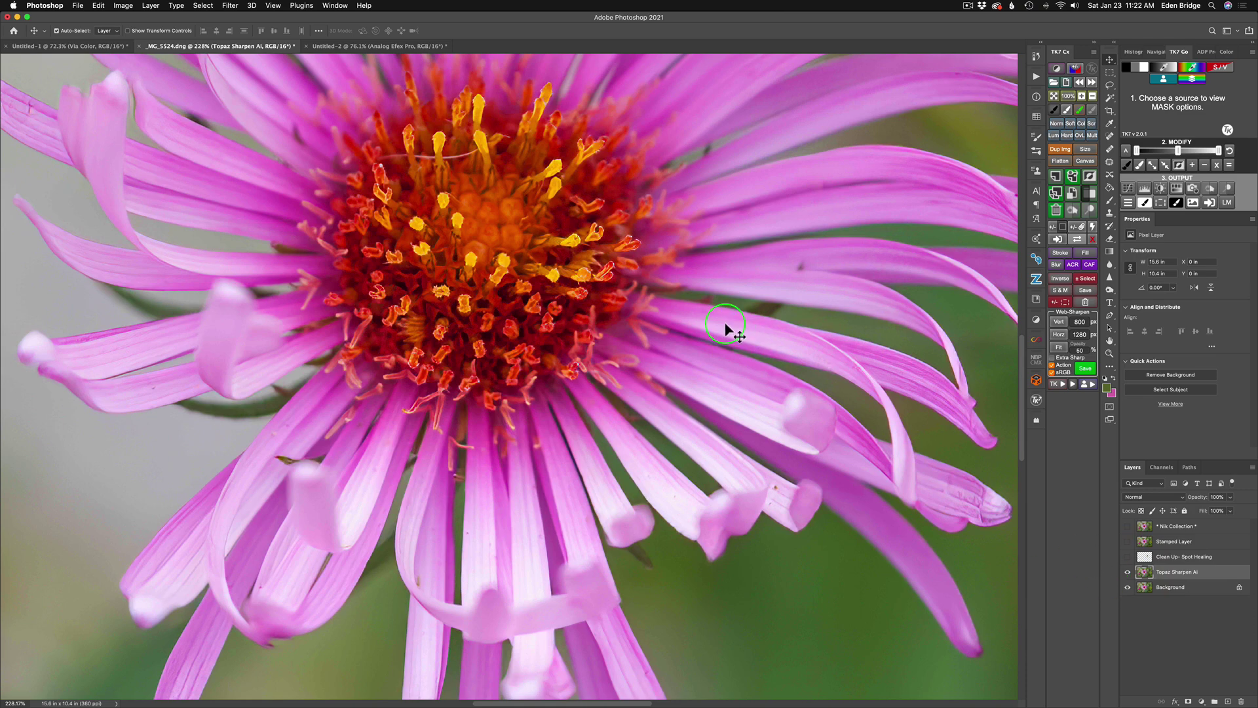
pyautogui.scroll(-5, 724, 323)
pyautogui.scroll(-3, 725, 323)
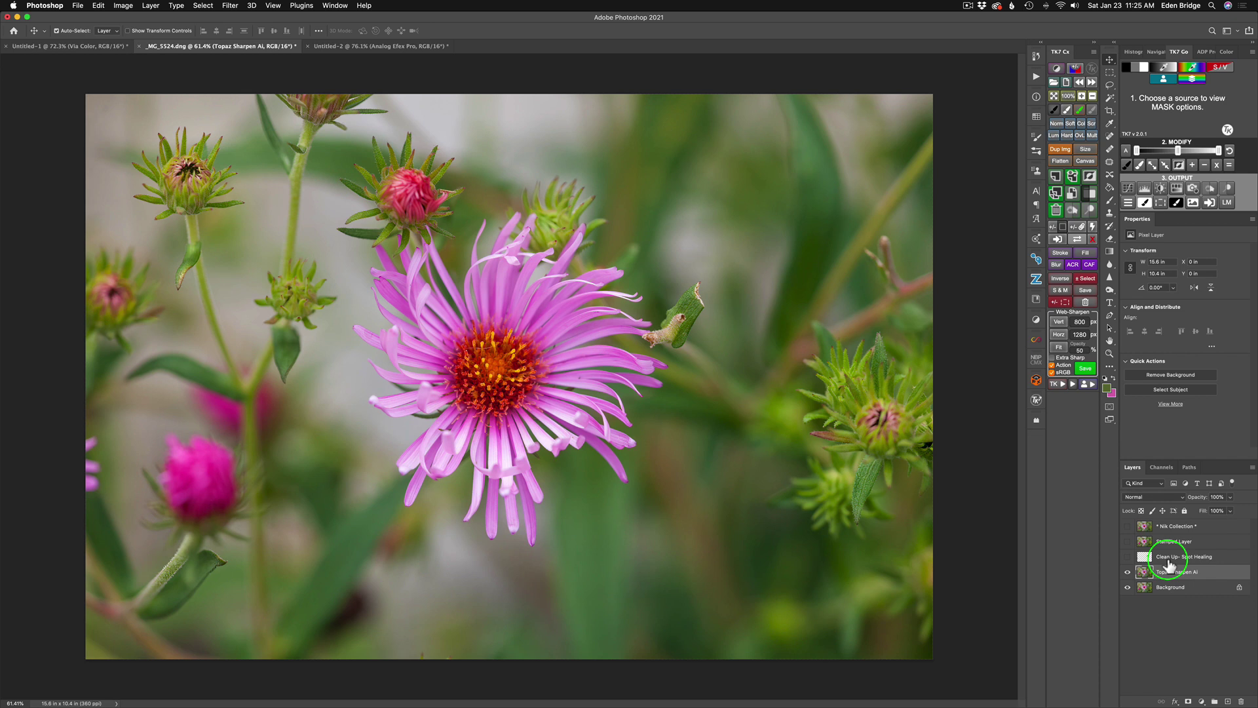
# Compare the image with and without the Clean Up- Spot Healing layer, leave it visible, and select it with the Spot Healing Brush active
pyautogui.click(1127, 557)
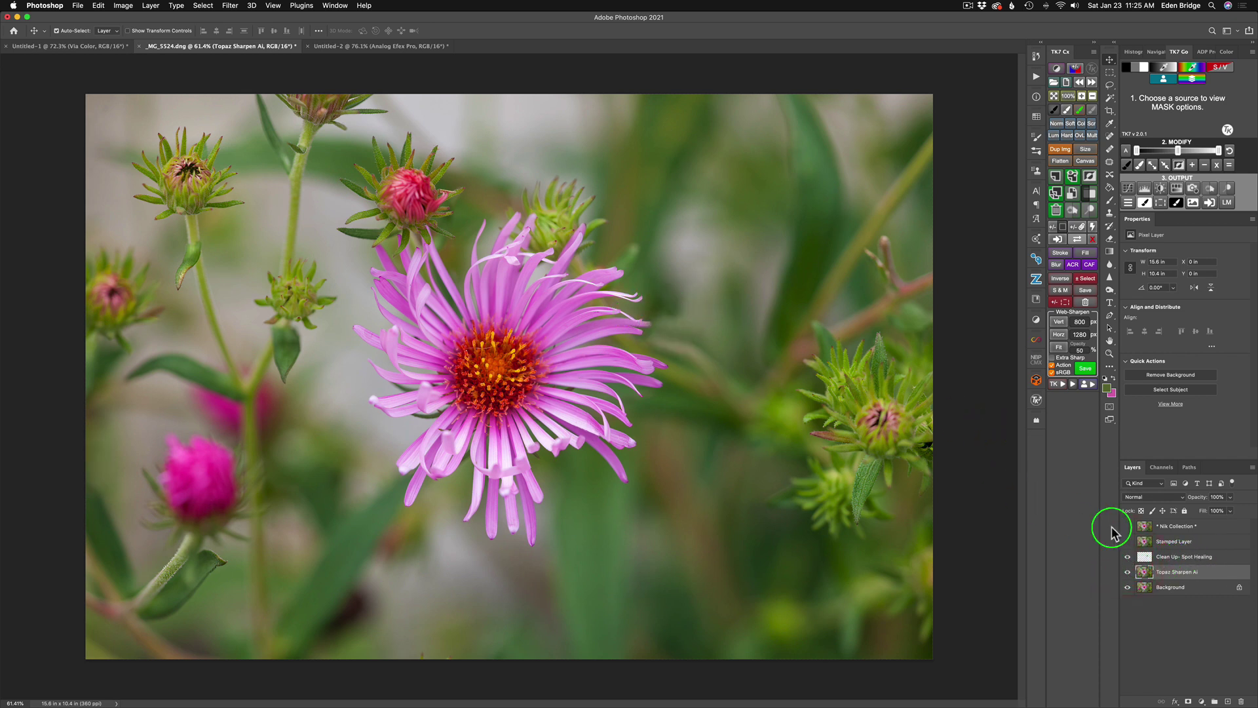
pyautogui.click(1128, 556)
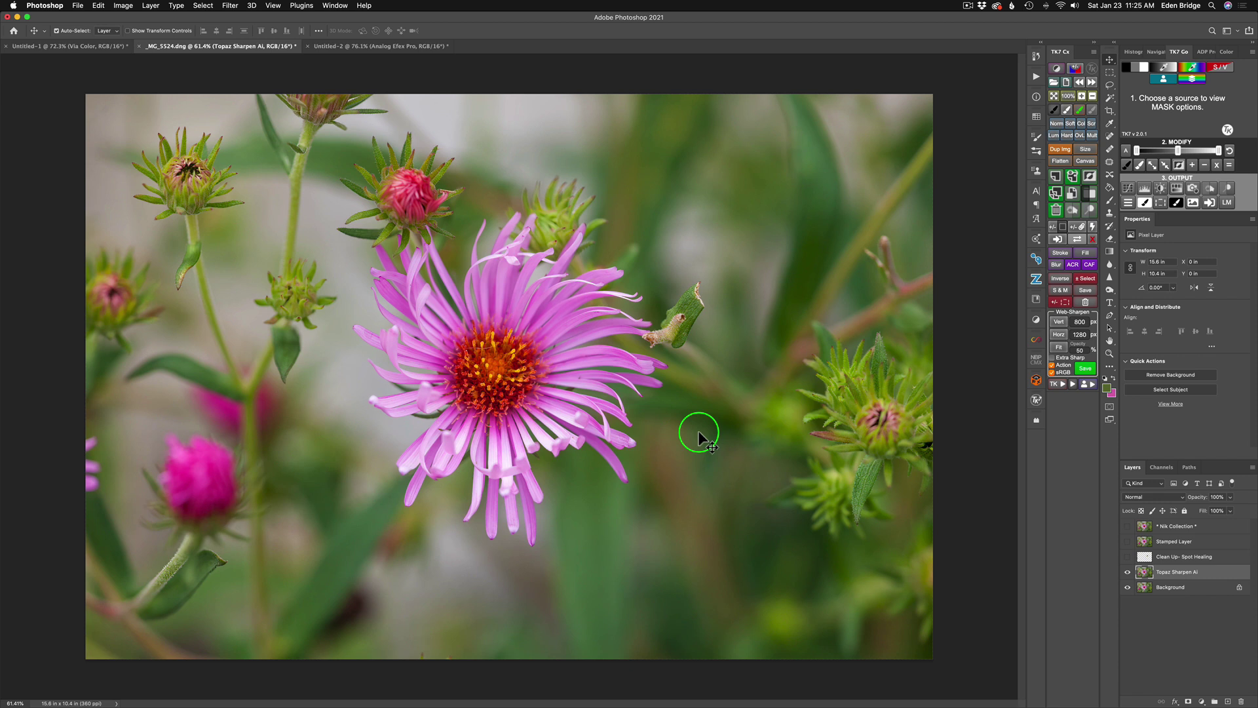
pyautogui.click(1127, 557)
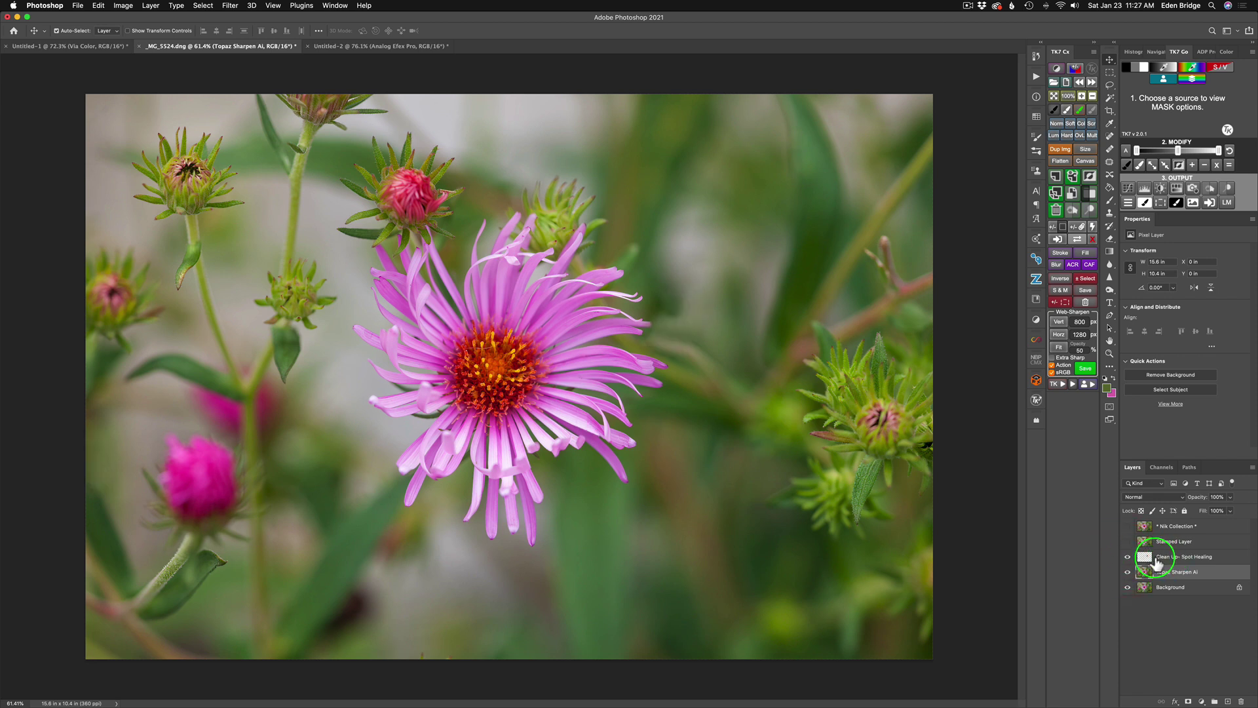
pyautogui.click(1175, 558)
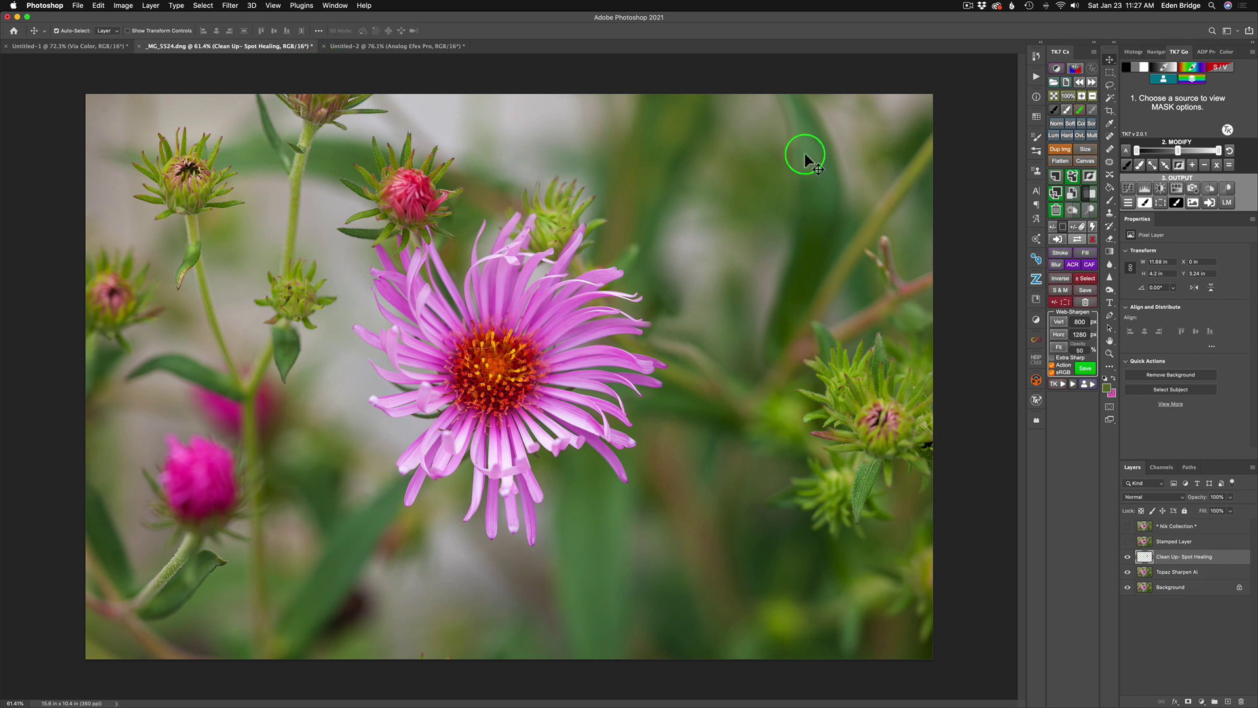
pyautogui.press('j')
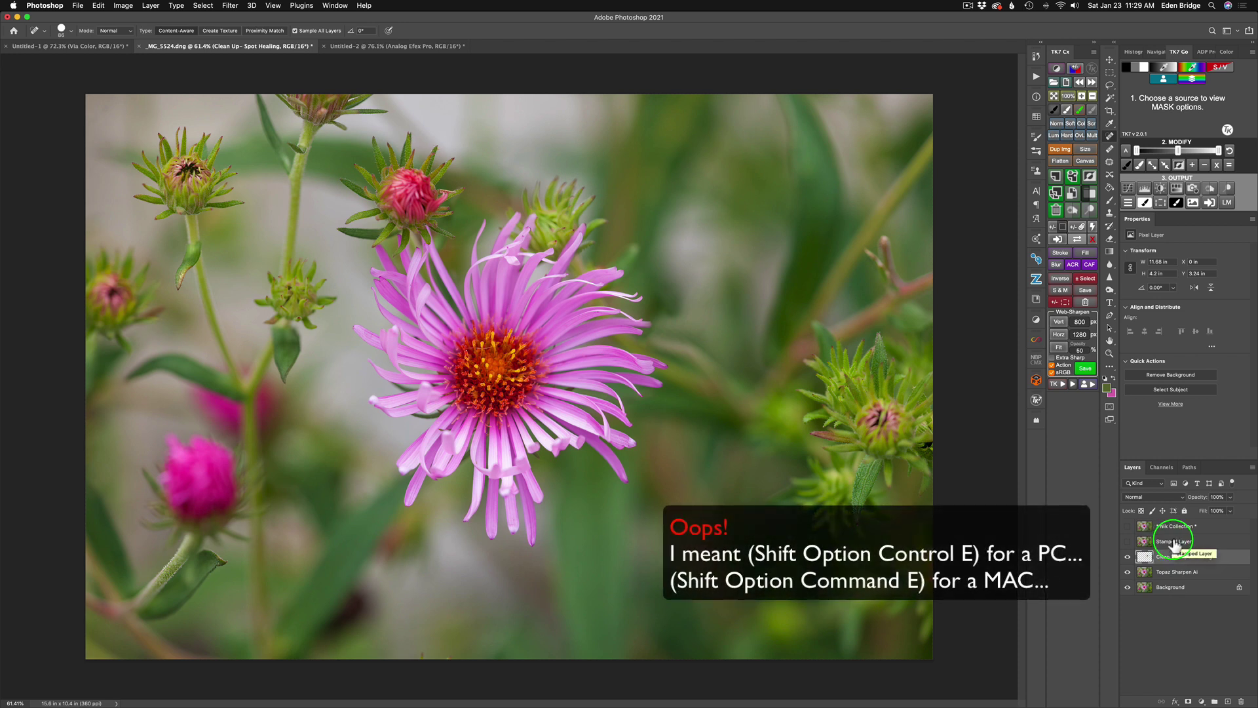
# Make the Stamped Layer visible and inspect the Clean Up- Spot Healing layer on its own before restoring the other layers
pyautogui.click(1128, 542)
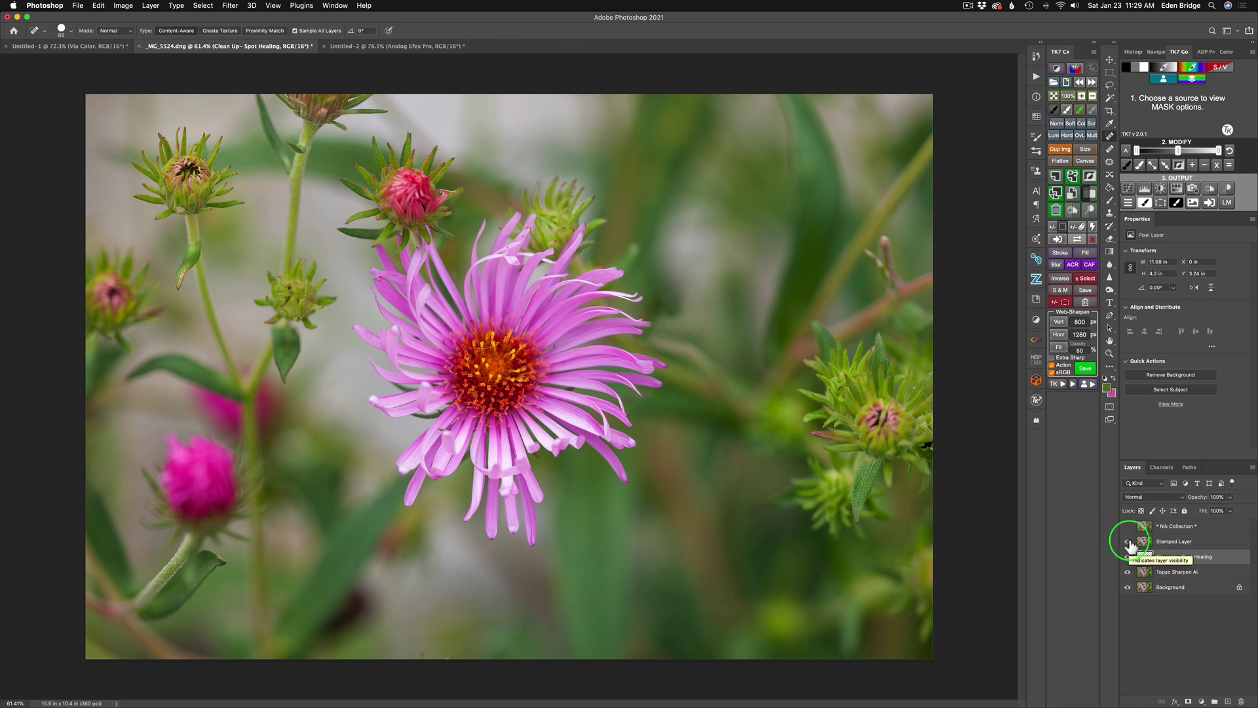
pyautogui.click(1128, 556)
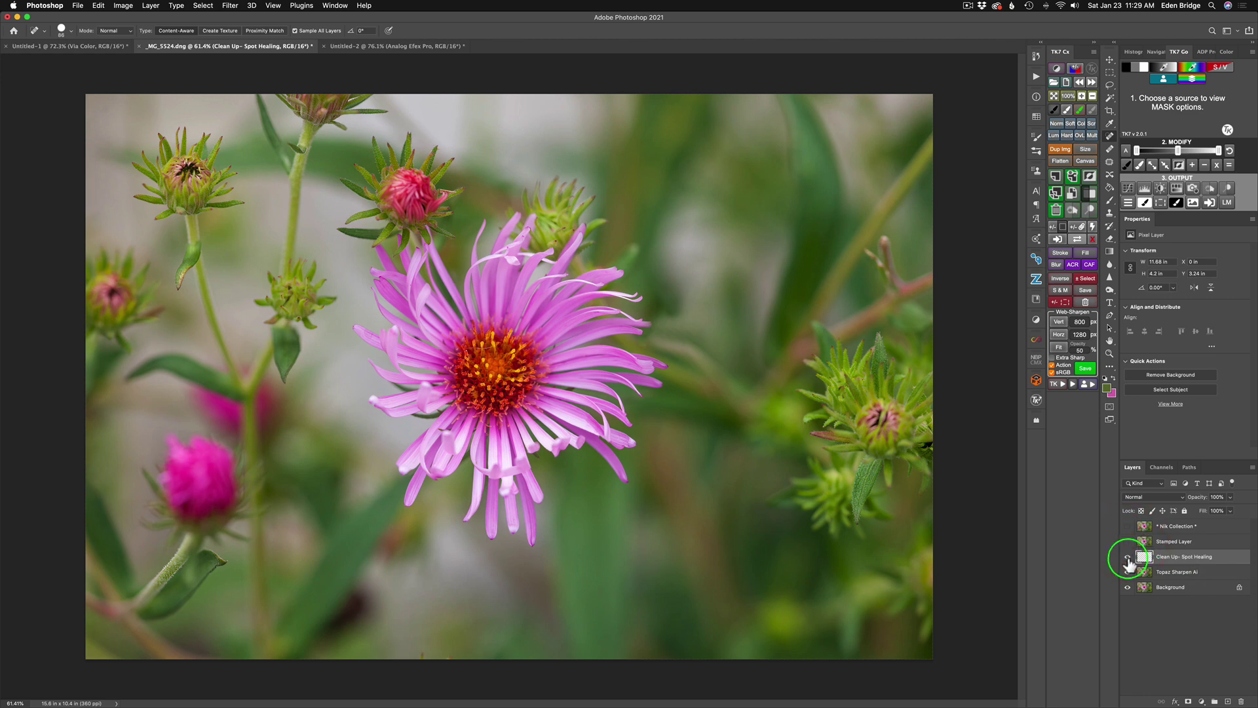
pyautogui.keyDown('alt'); pyautogui.click(1127, 557); pyautogui.keyUp('alt')
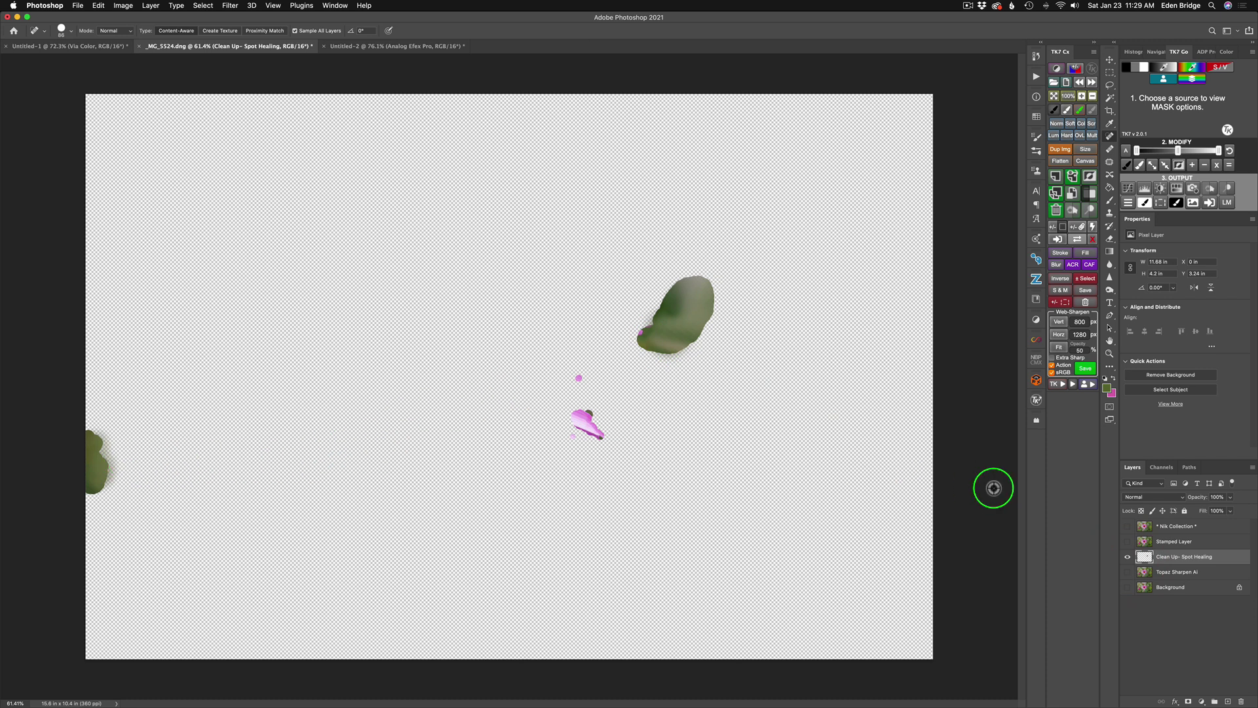
pyautogui.keyDown('alt'); pyautogui.click(1129, 555); pyautogui.keyUp('alt')
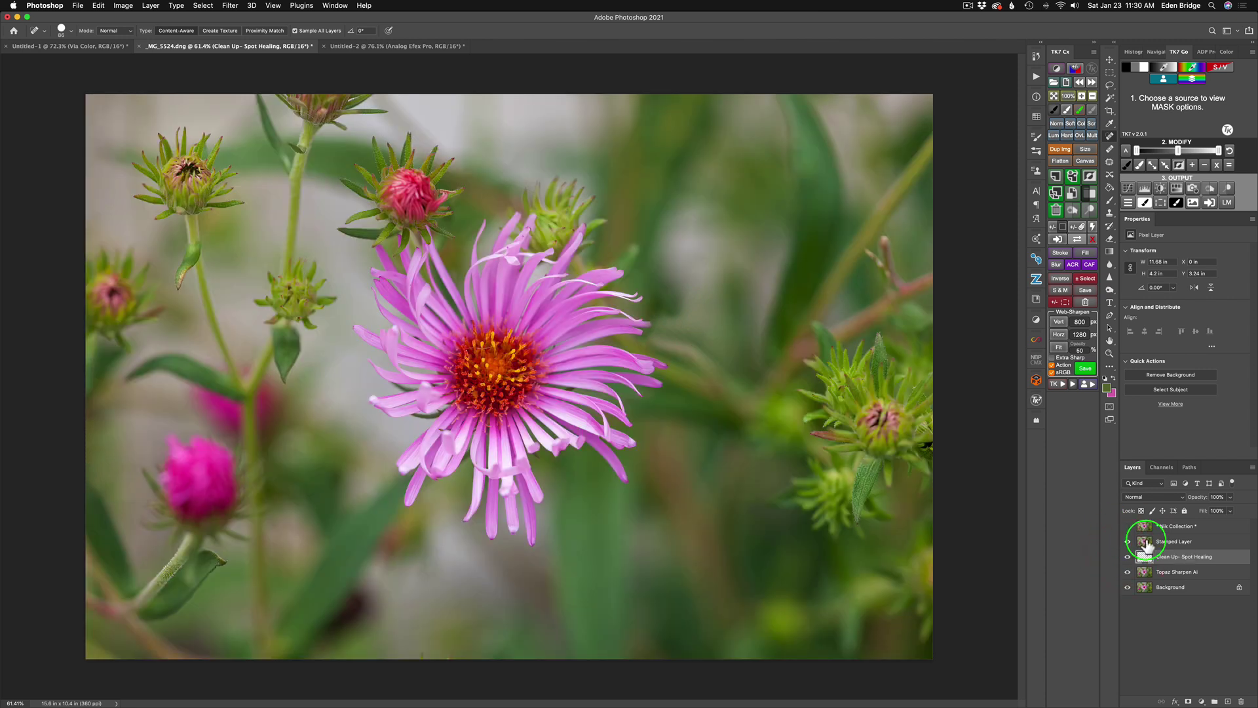
# Preview the * Nik Collection * layer above the Stamped Layer and delete it
pyautogui.click(1145, 542)
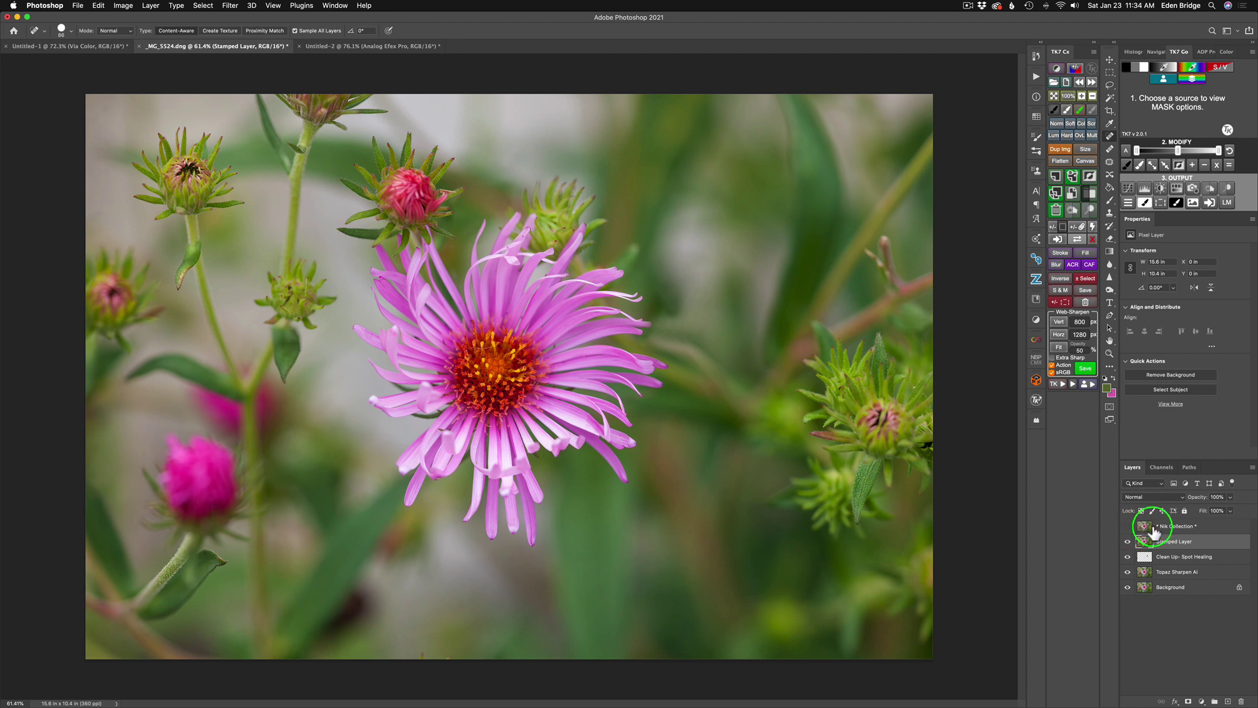
pyautogui.click(1126, 527)
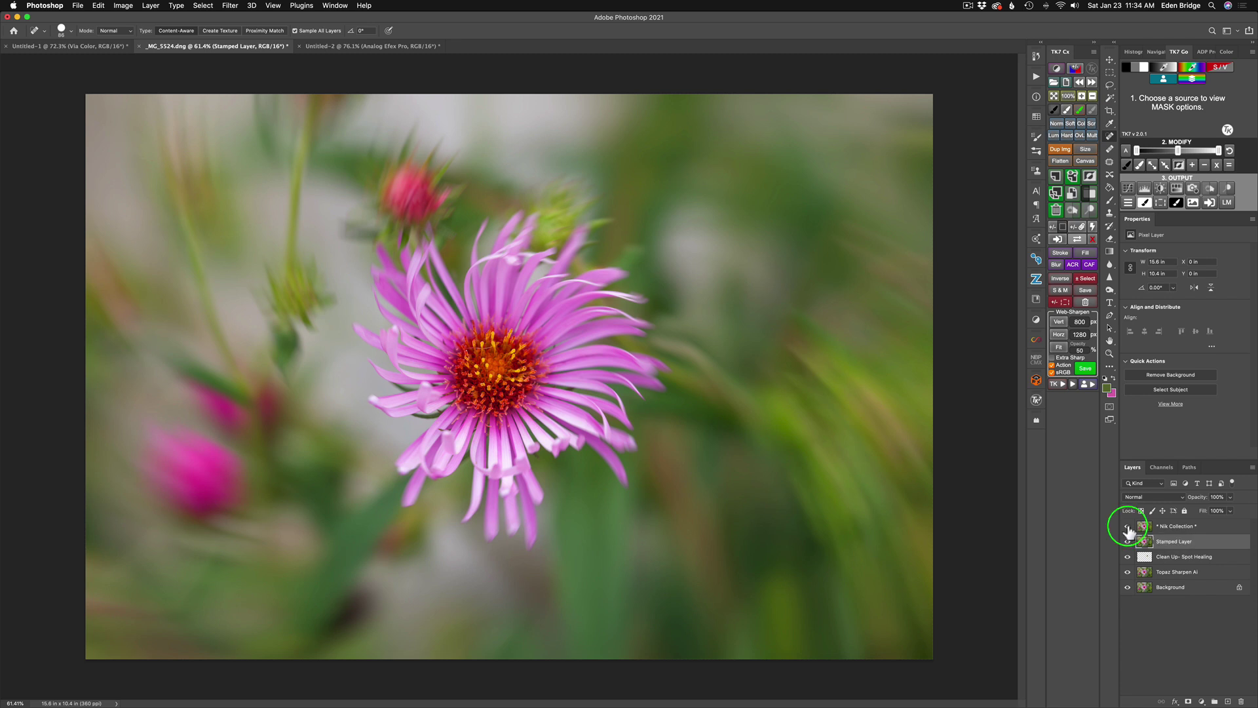
pyautogui.click(1146, 528)
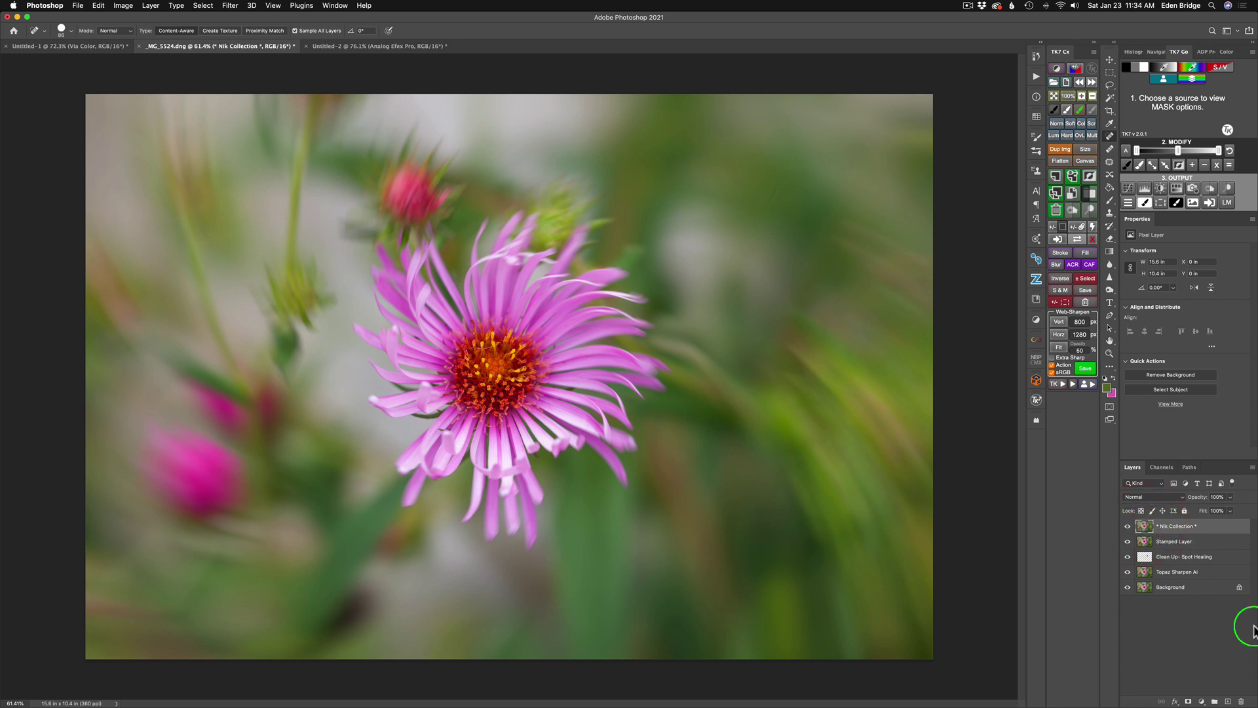
pyautogui.click(1241, 701)
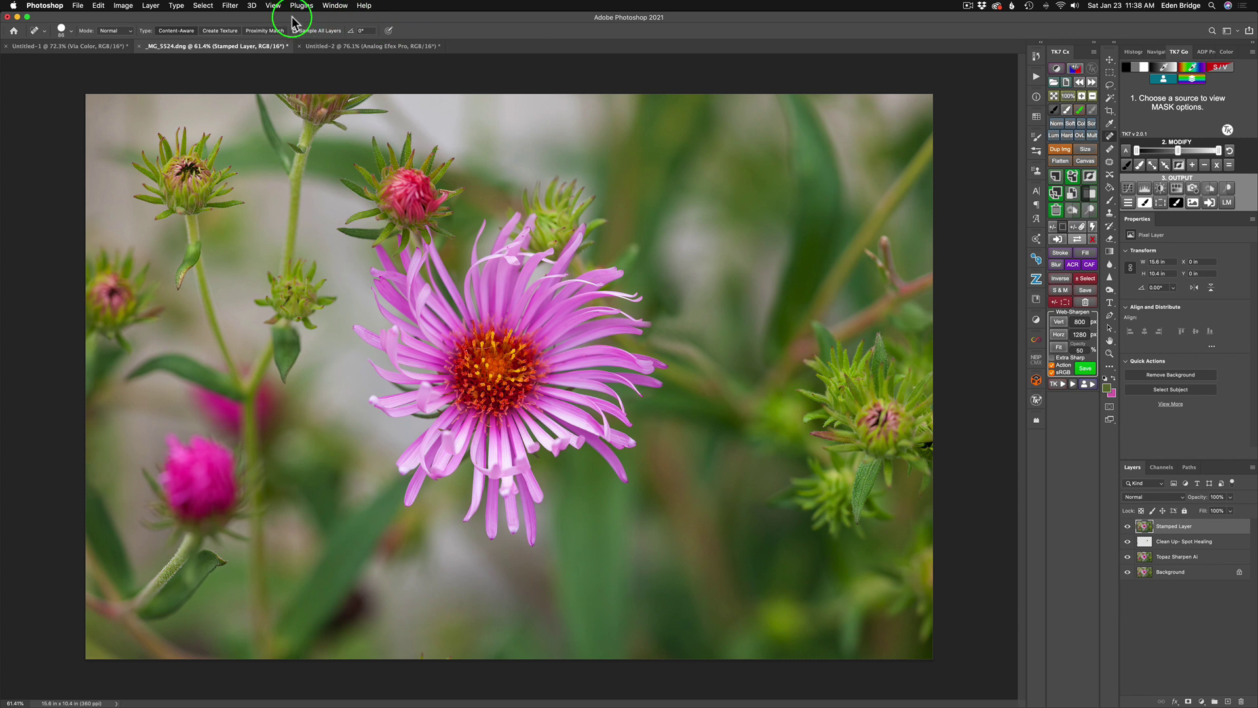
pyautogui.click(230, 7)
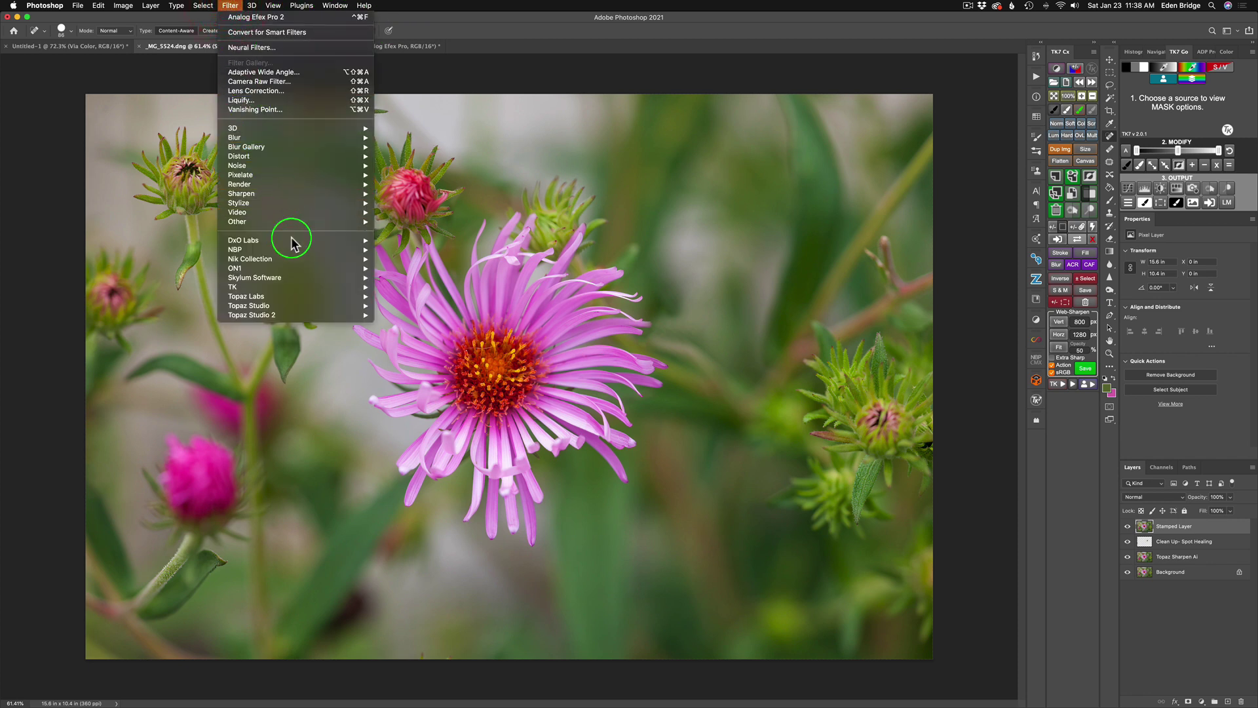
pyautogui.moveTo(295, 259)
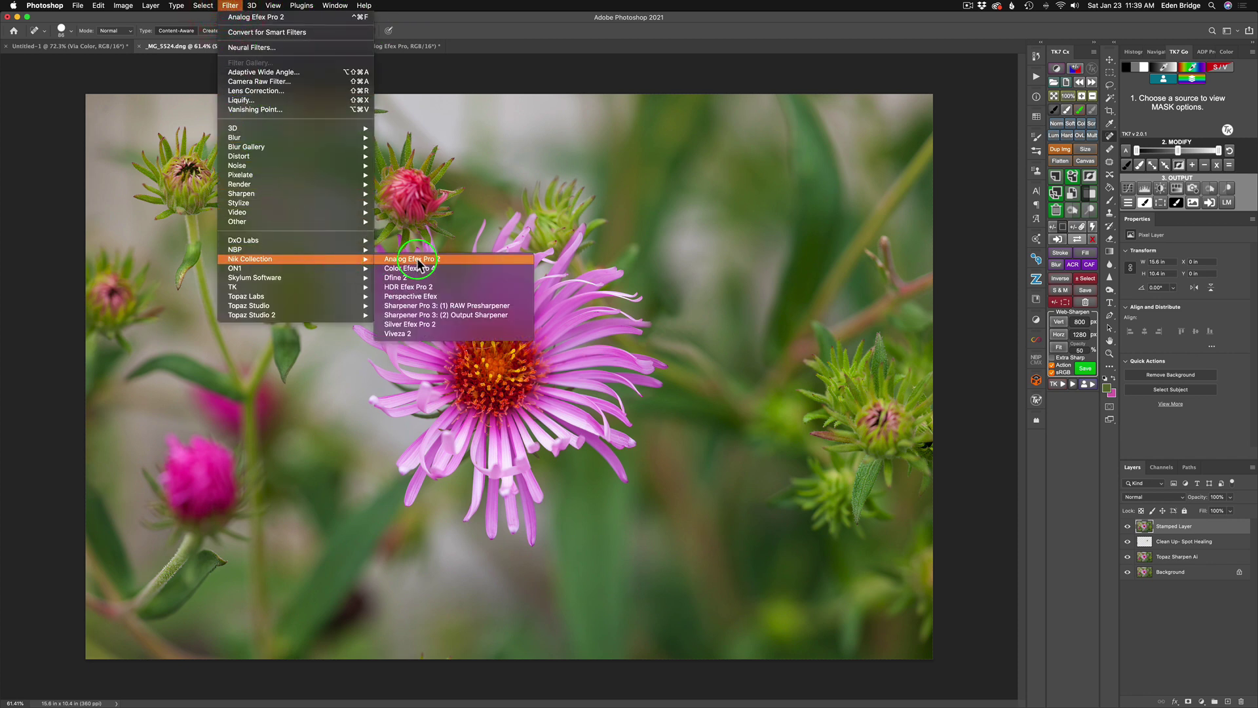
pyautogui.click(514, 32)
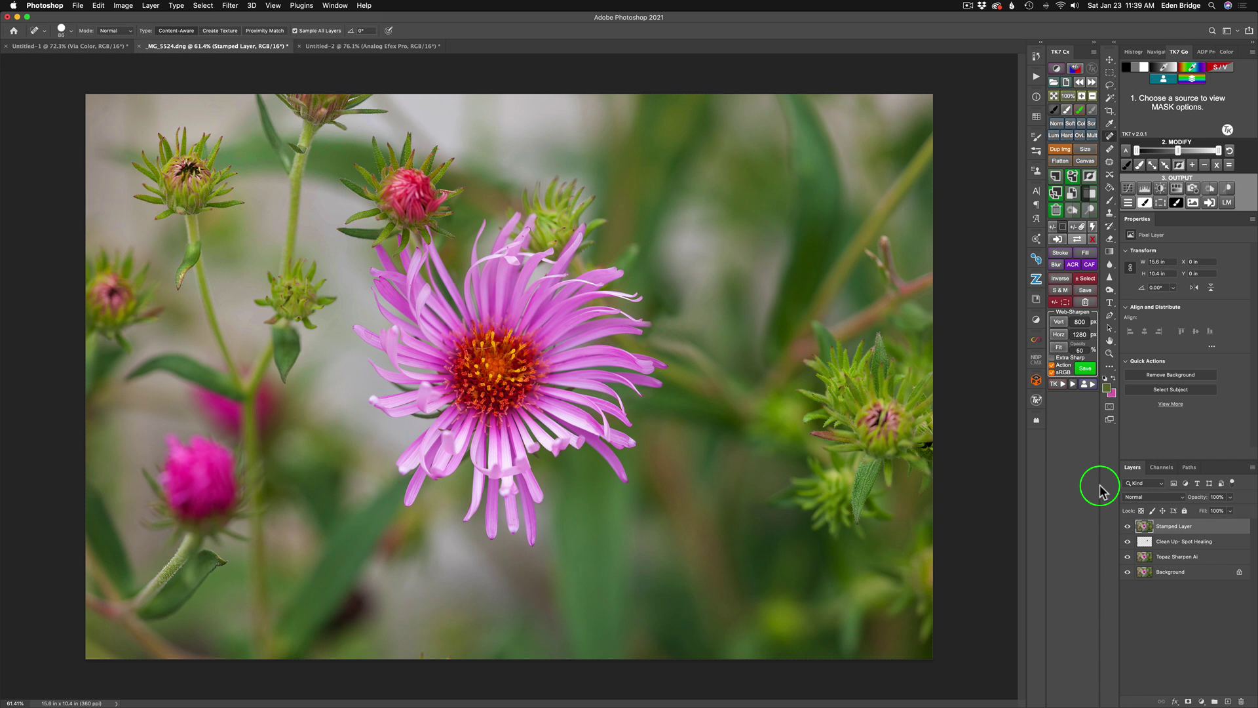
pyautogui.click(78, 8)
pyautogui.moveTo(130, 231)
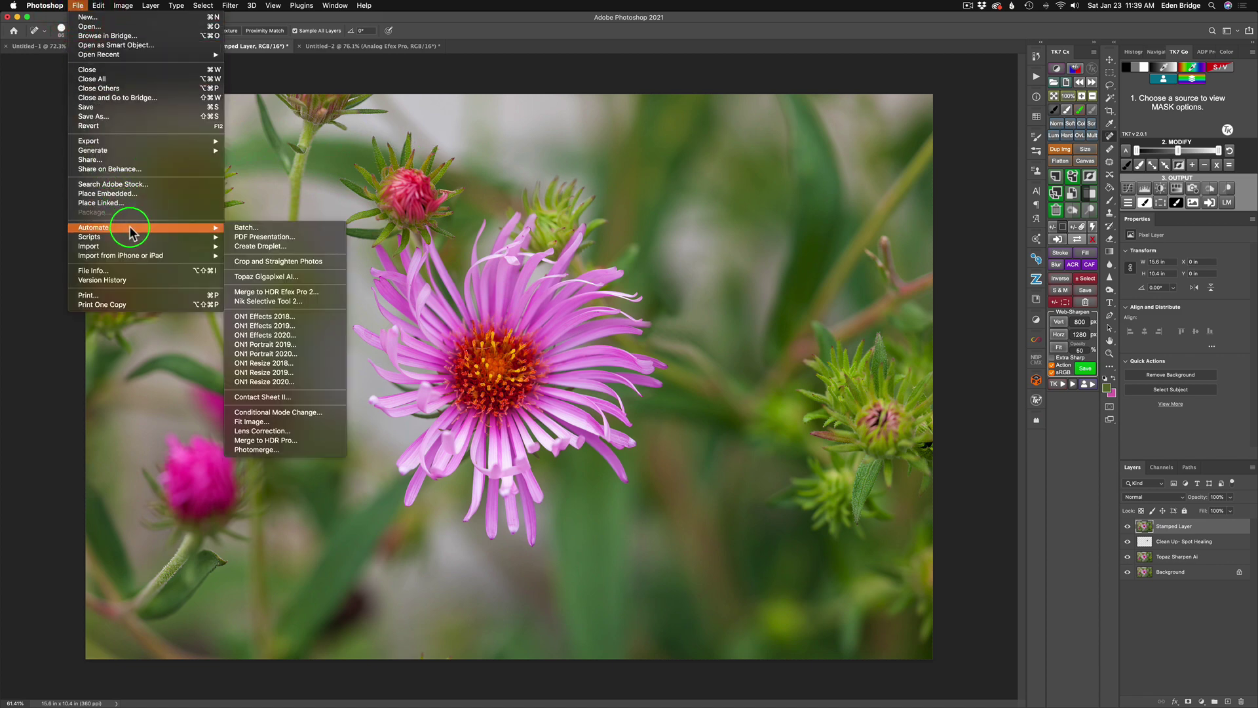
pyautogui.click(266, 300)
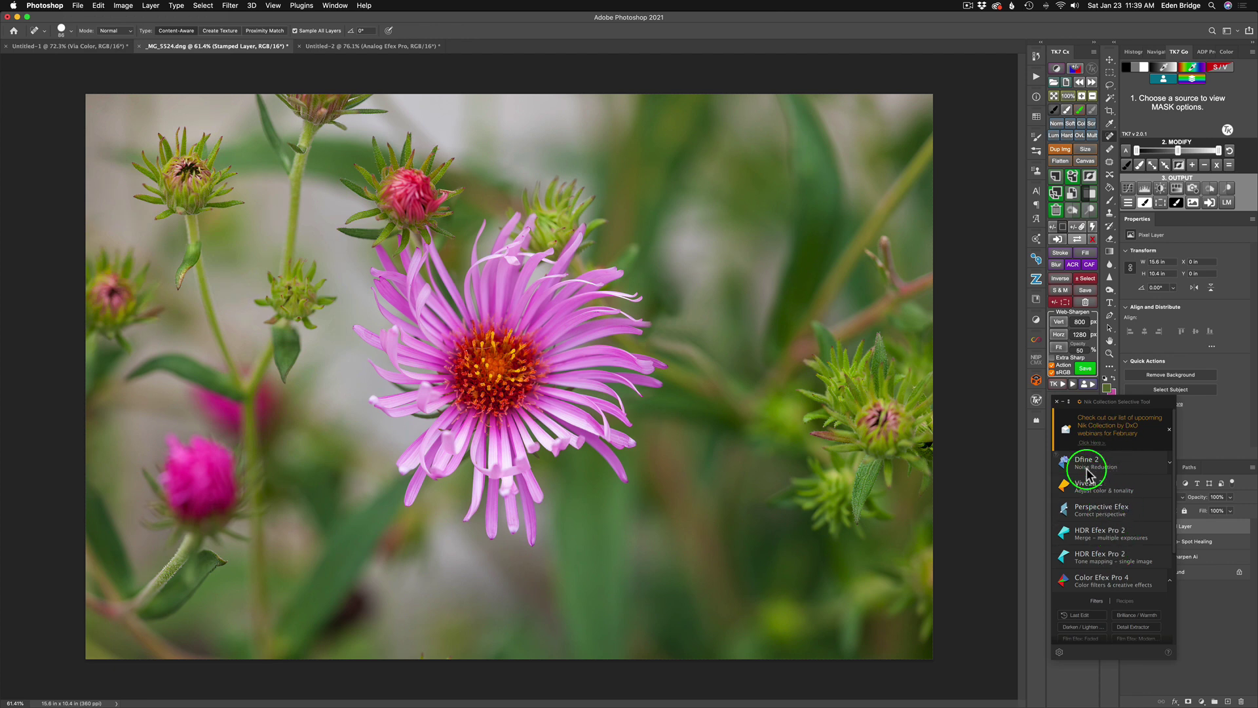
pyautogui.click(1058, 401)
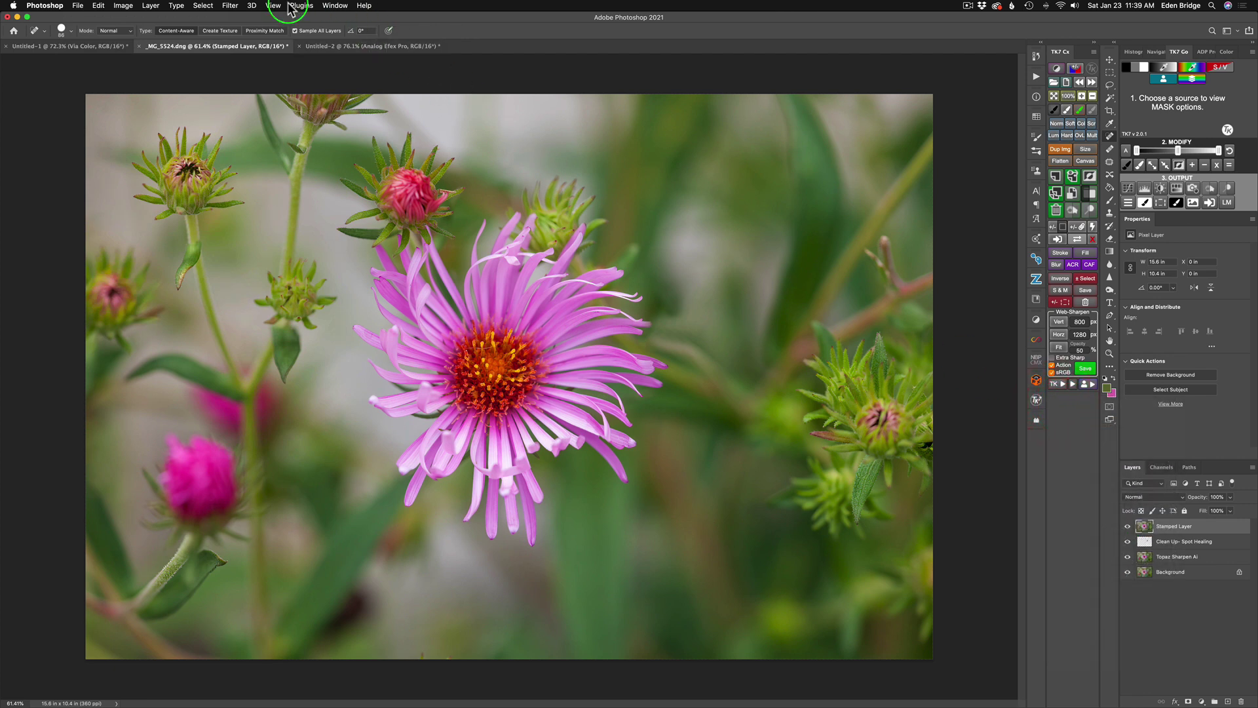
# Open the Stamped Layer in Analog Efex Pro 2 and choose Camera Kit after viewing the Black and White camera presets
pyautogui.click(230, 6)
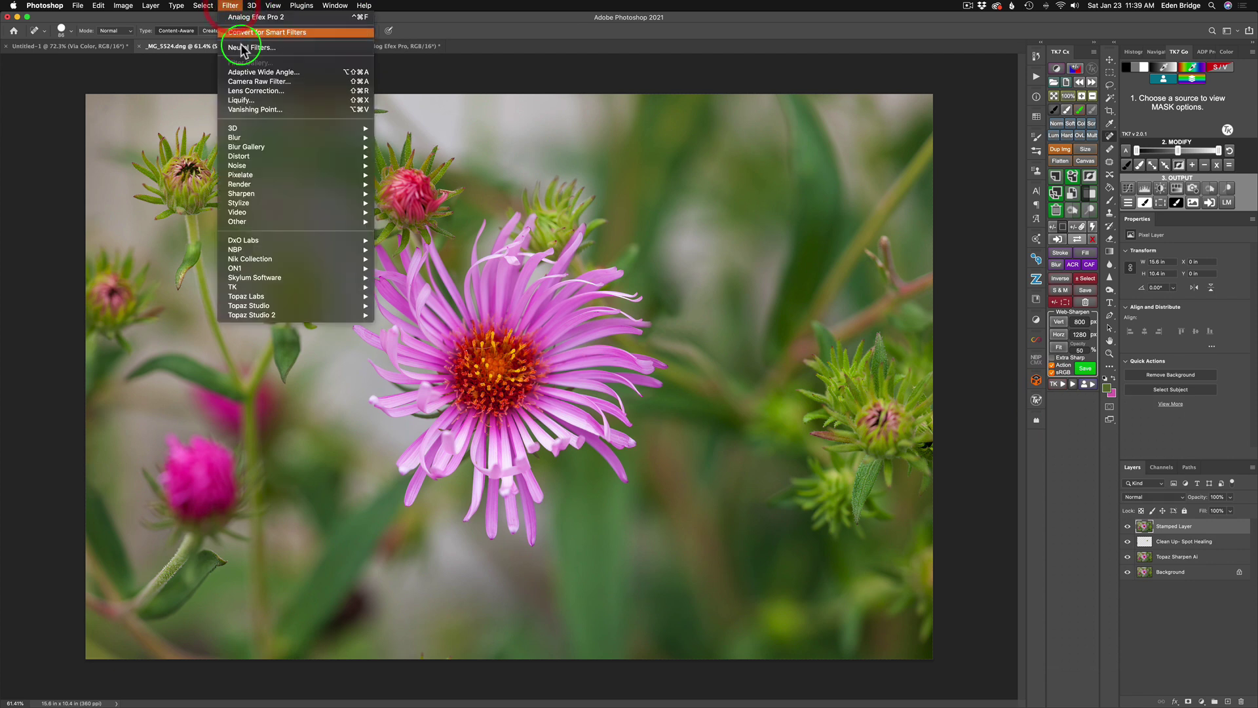
pyautogui.moveTo(331, 262)
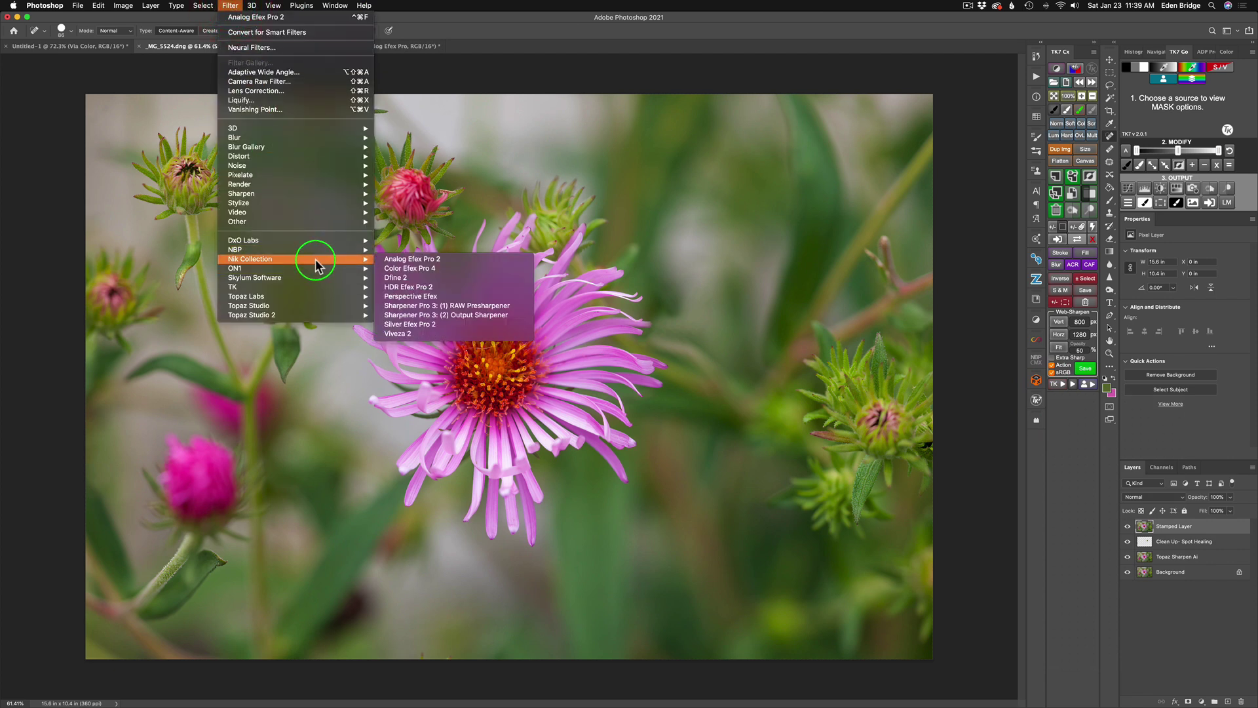
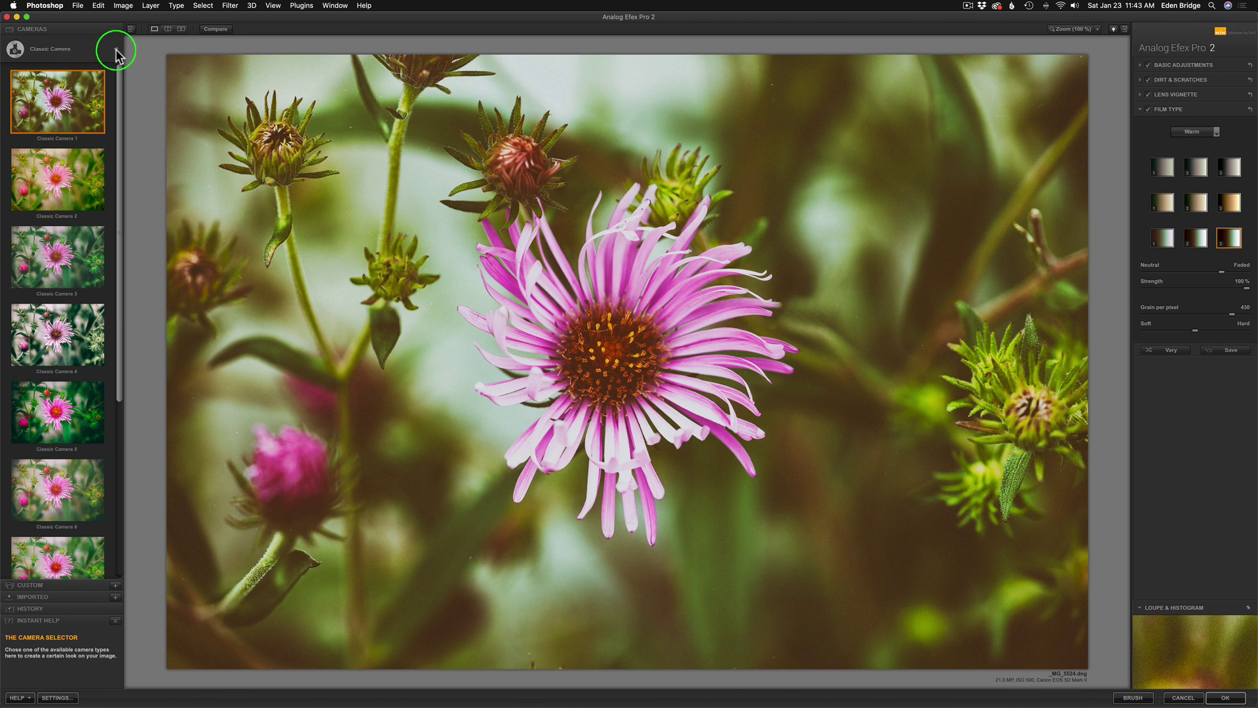
pyautogui.click(116, 52)
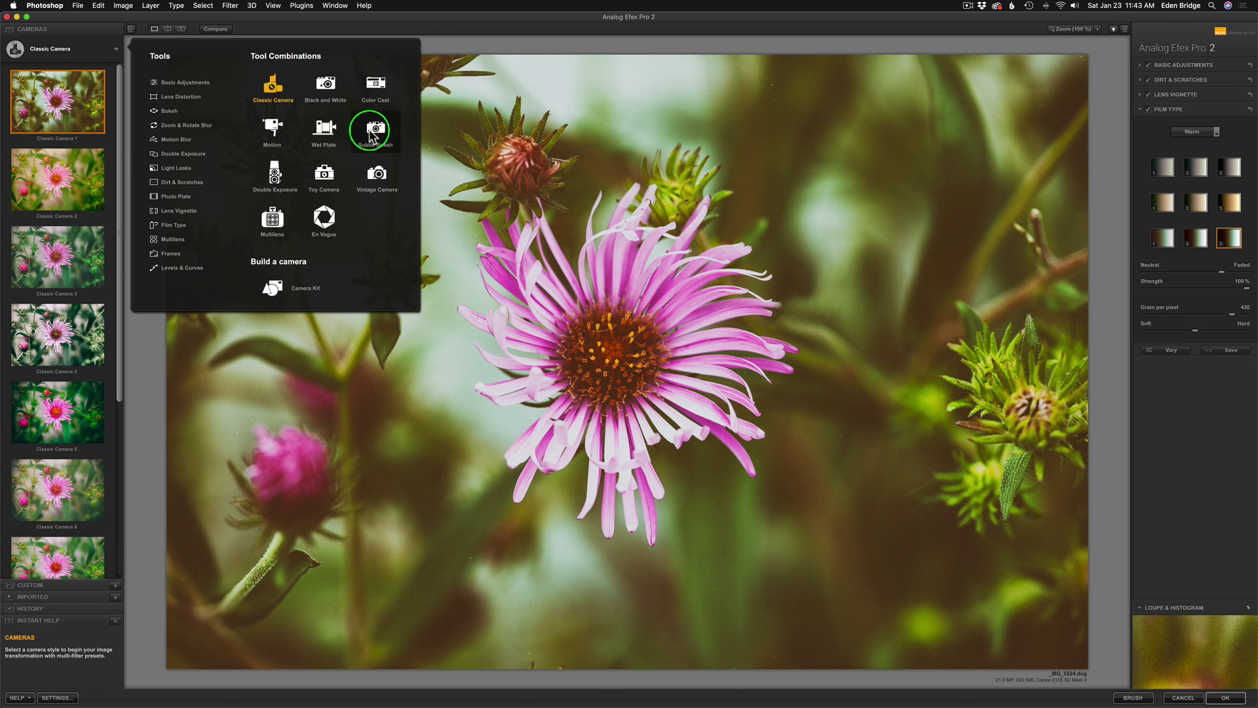
pyautogui.click(327, 86)
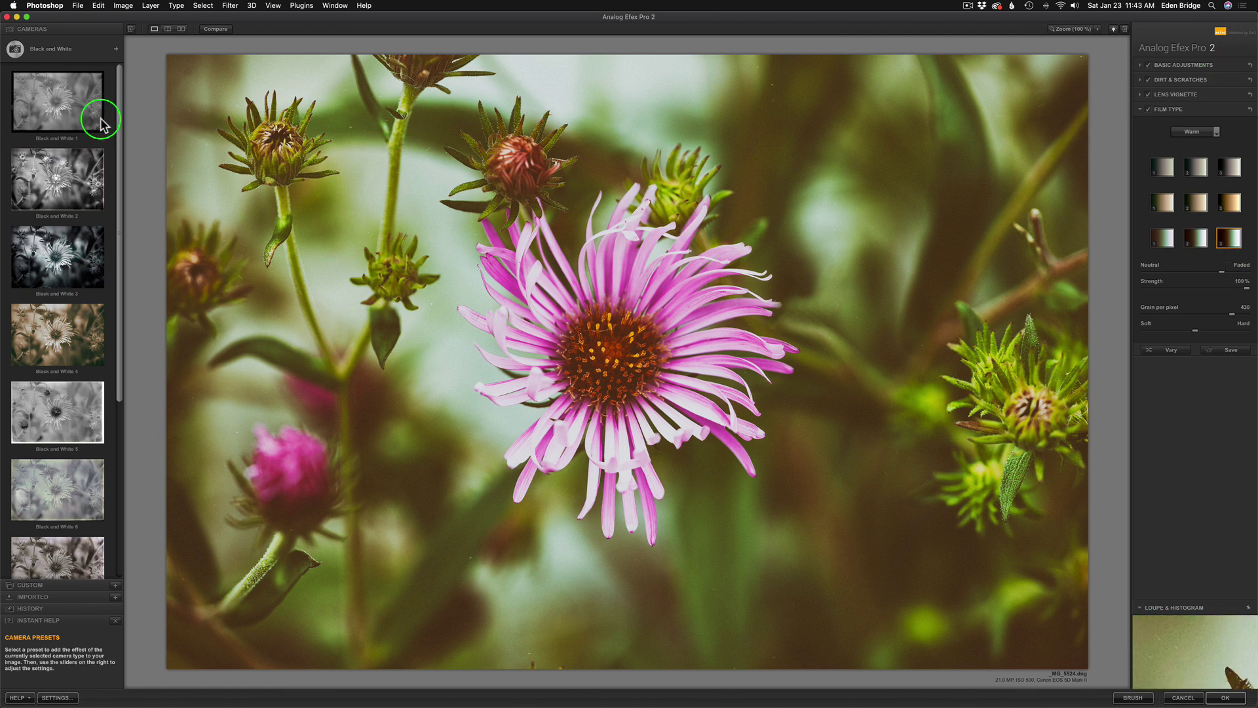
pyautogui.click(115, 49)
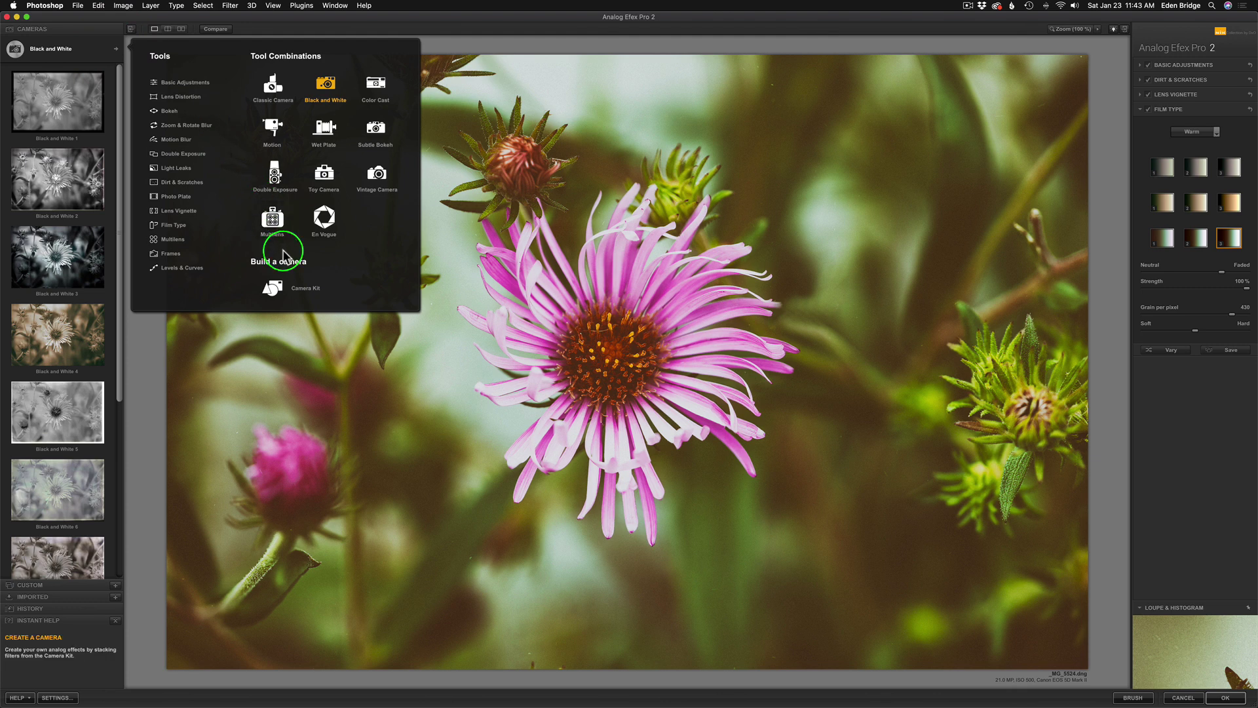
pyautogui.click(282, 293)
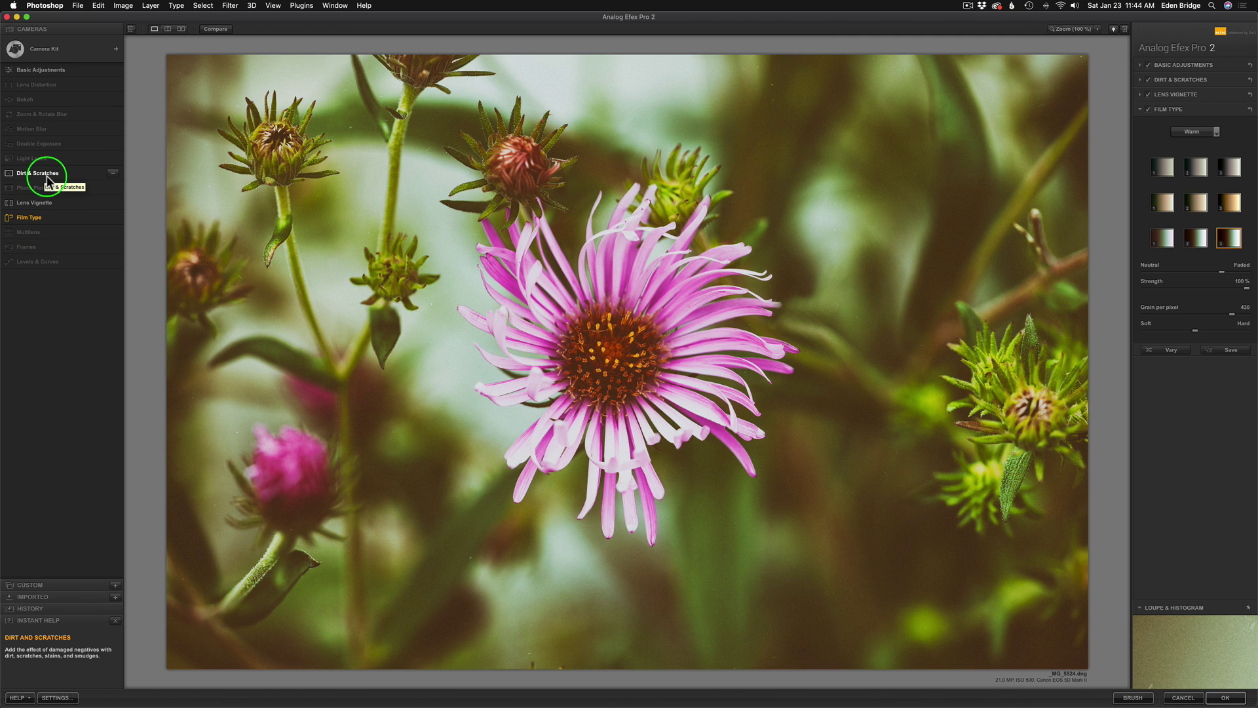
# Remove the Dirt & Scratches, Lens Vignette and Film Type filters from the camera and add the Bokeh filter
pyautogui.click(115, 175)
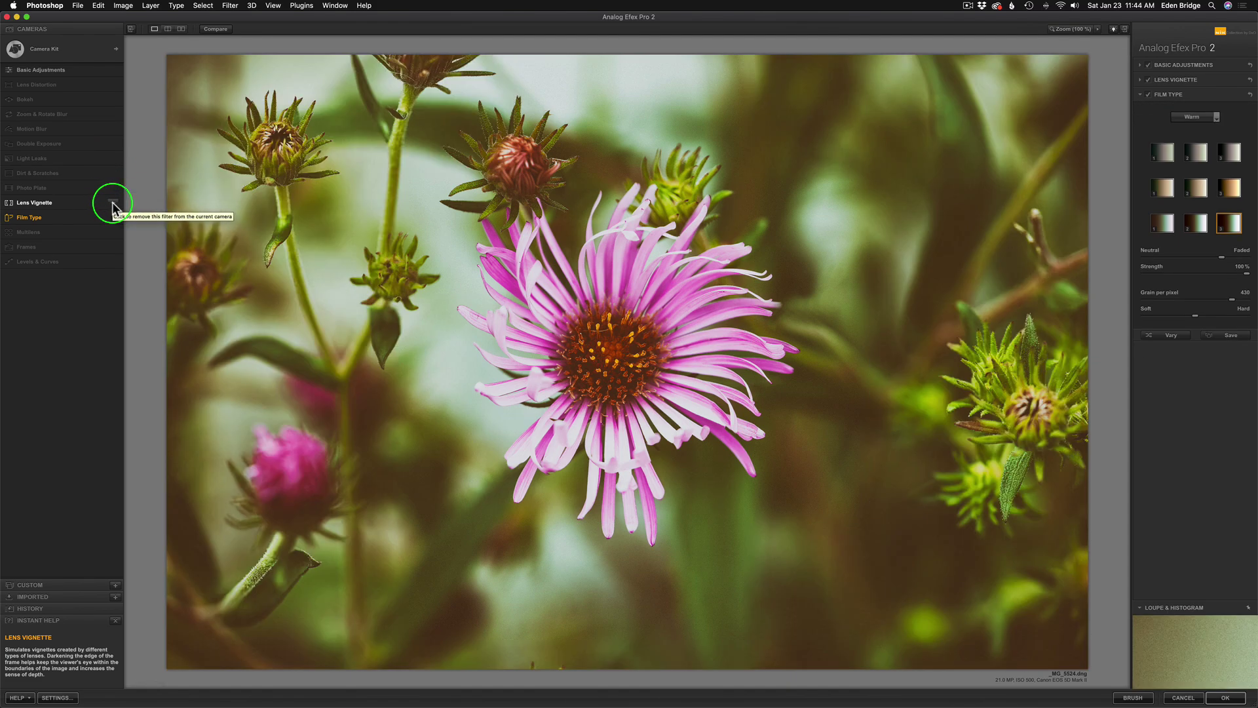
pyautogui.click(113, 204)
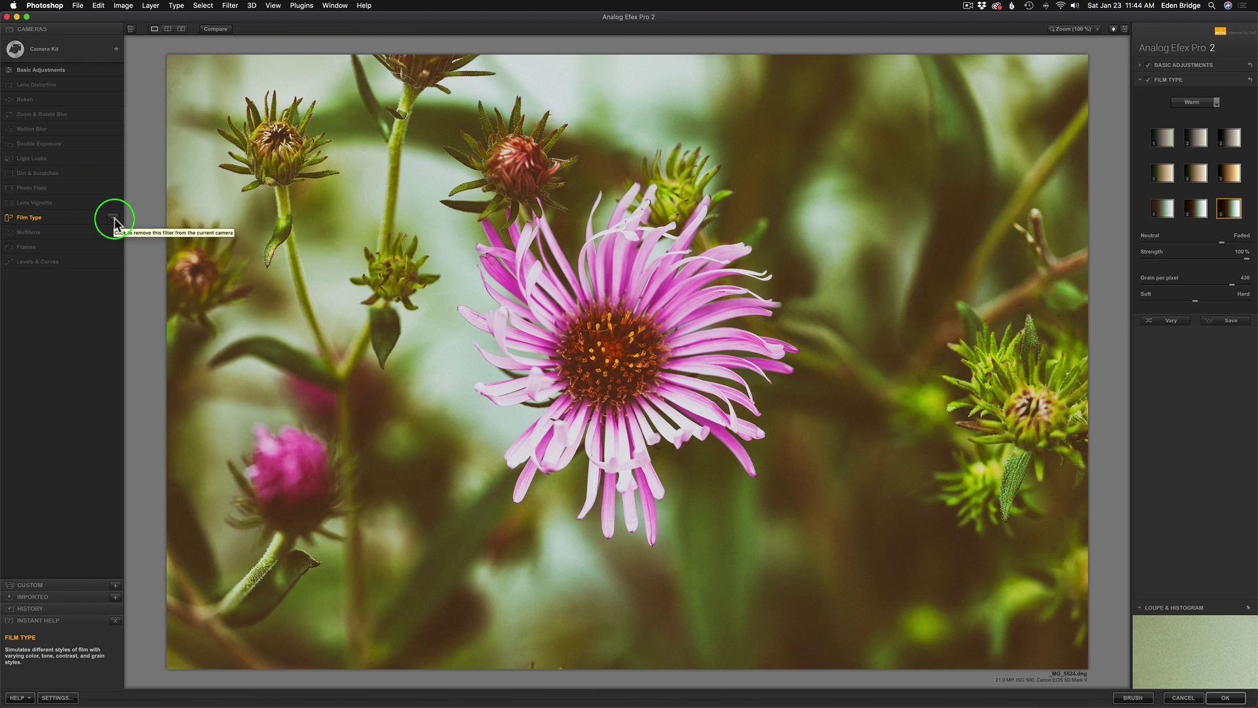
pyautogui.click(113, 217)
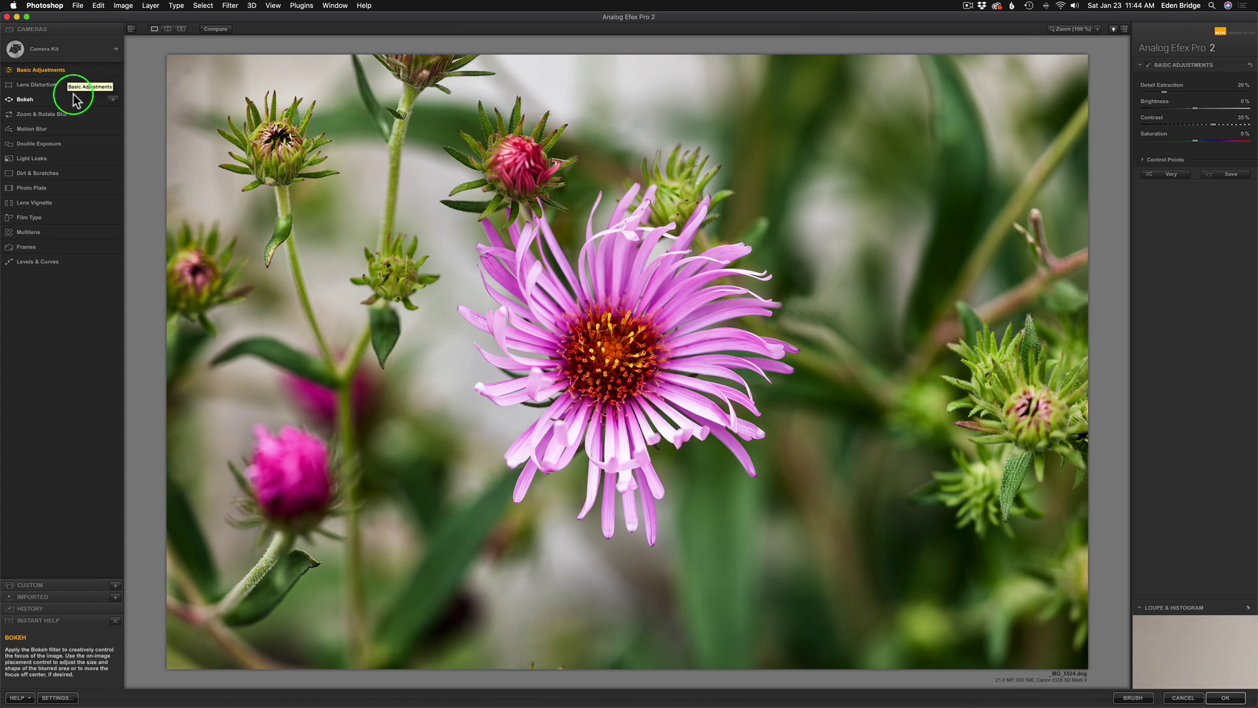
pyautogui.click(113, 99)
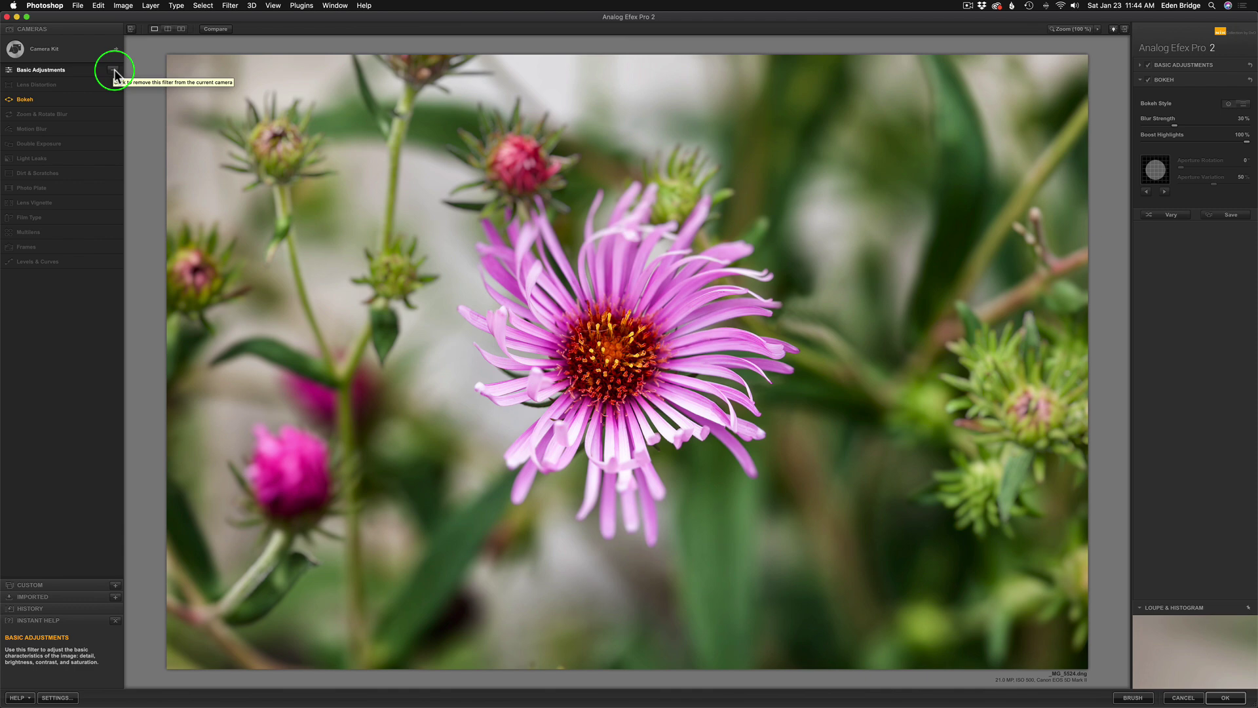
# Remove the Basic Adjustments filter from the camera and compare the photo with the Bokeh filter off and on
pyautogui.click(114, 70)
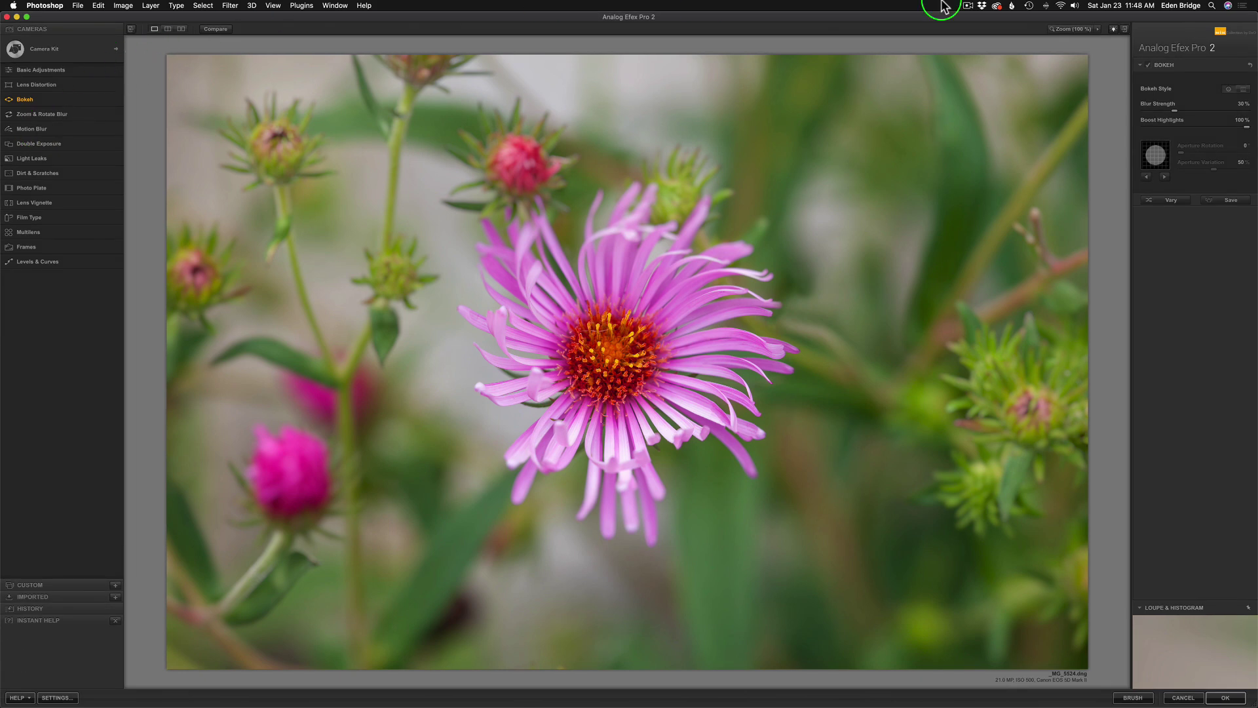
pyautogui.click(1148, 66)
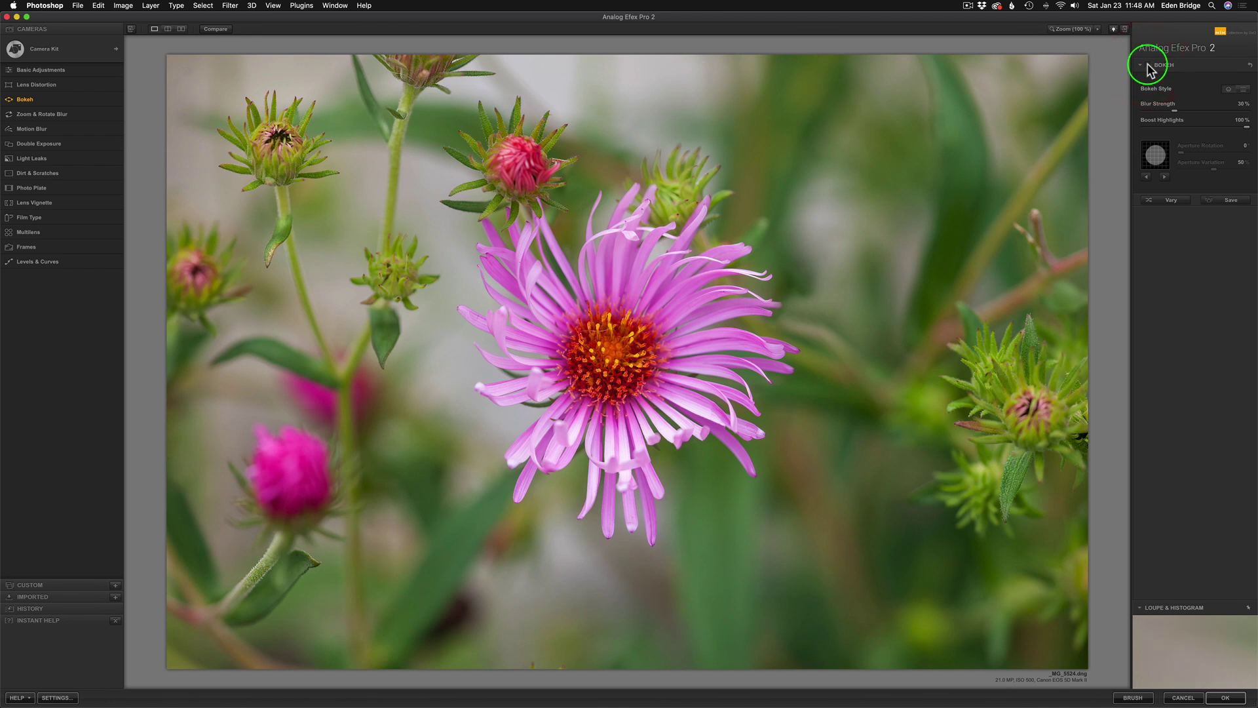
pyautogui.click(1148, 65)
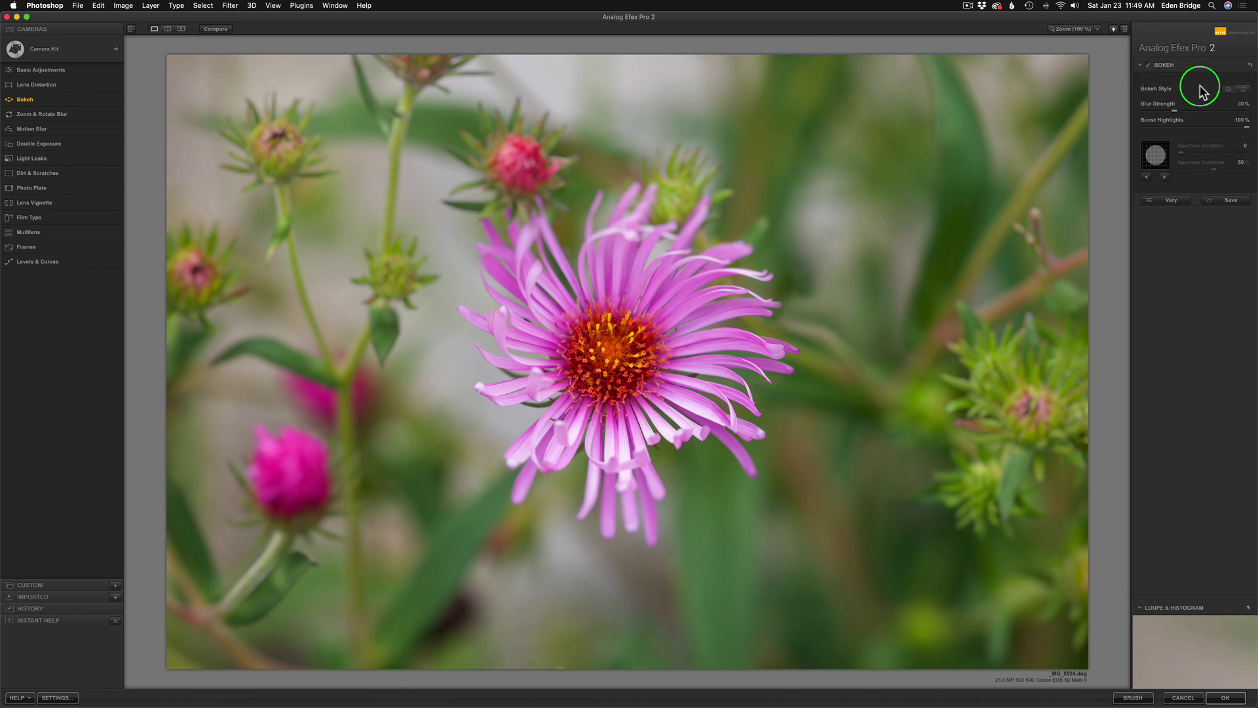
# Try the linear Bokeh style on the flower and switch back to the elliptical style
pyautogui.click(1245, 91)
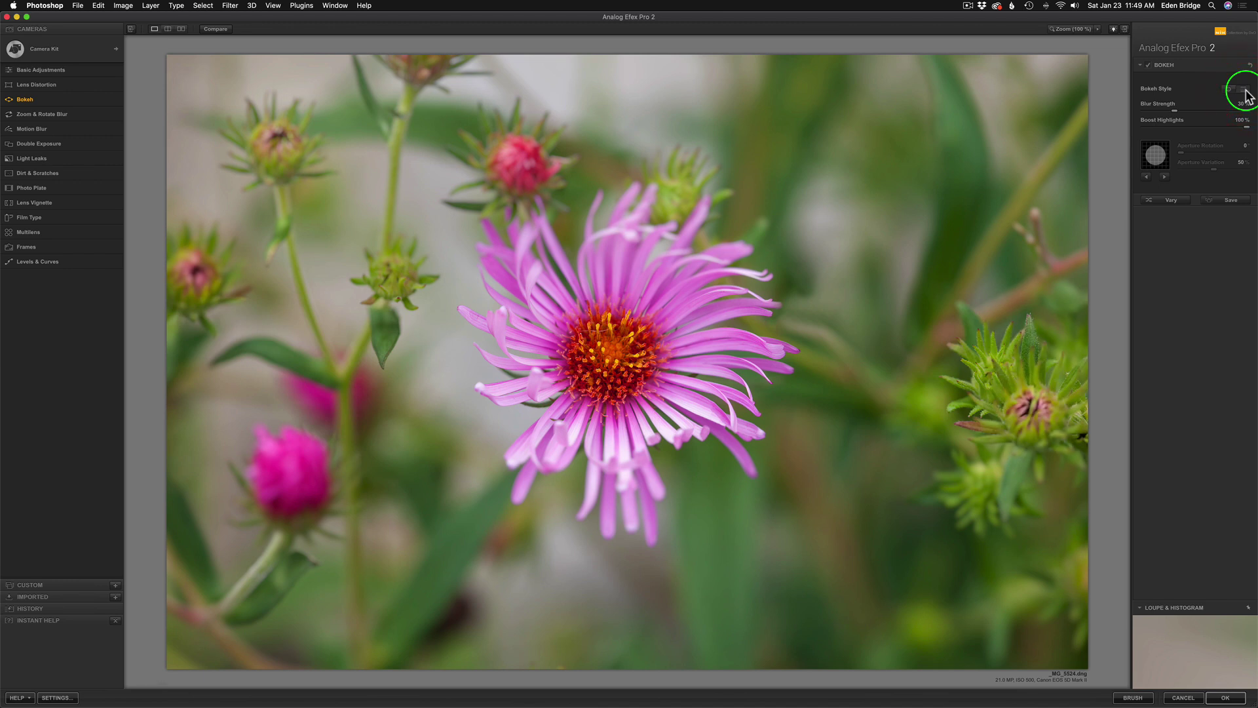
pyautogui.moveTo(674, 304)
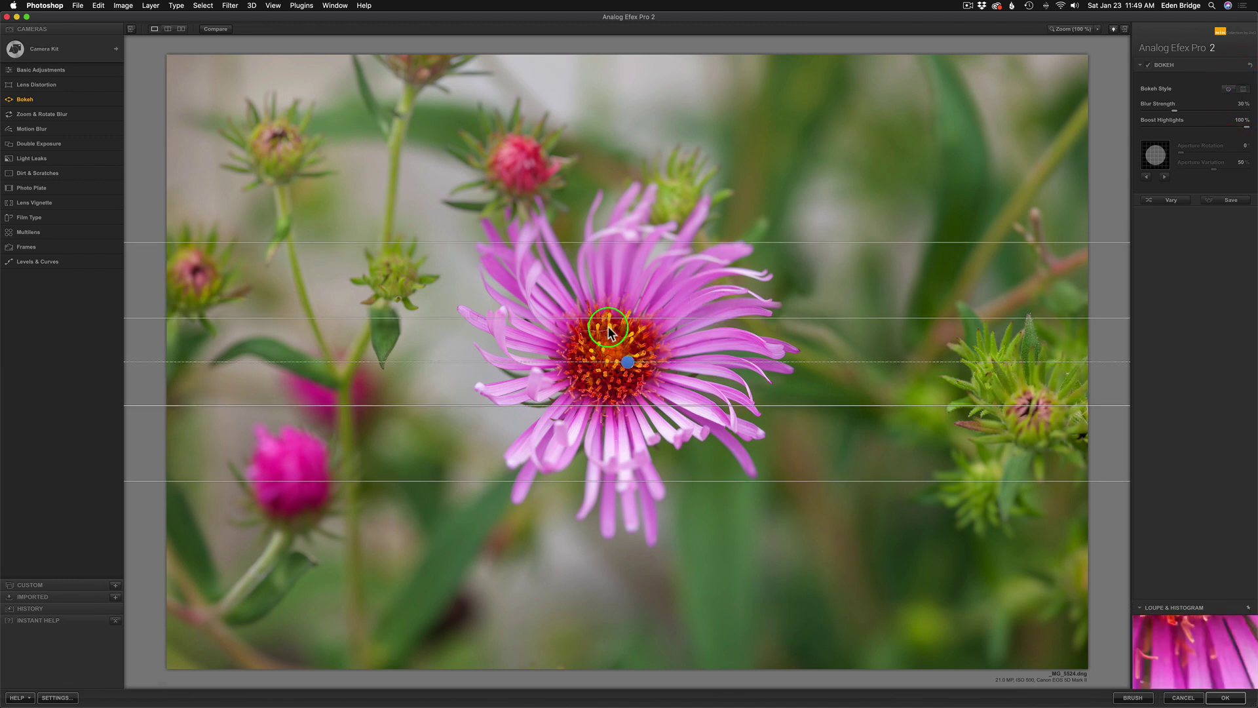
pyautogui.click(1230, 92)
pyautogui.moveTo(801, 315); pyautogui.dragTo(626, 363)
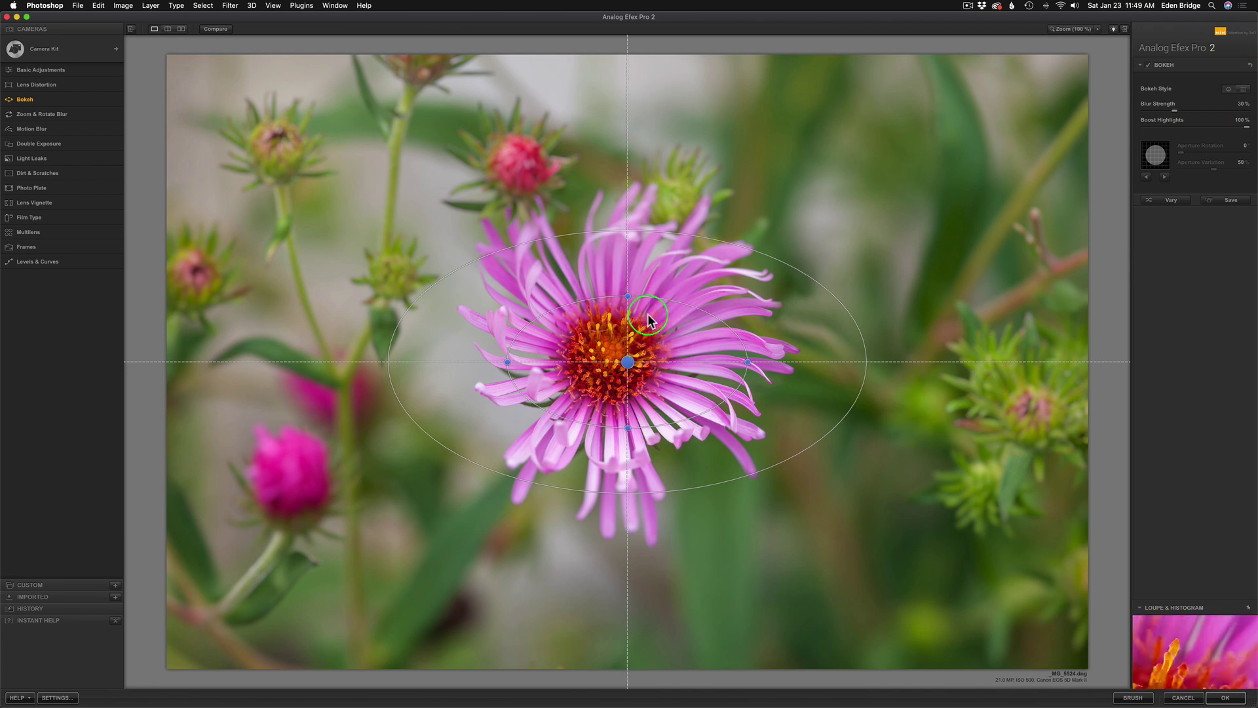
pyautogui.click(1228, 91)
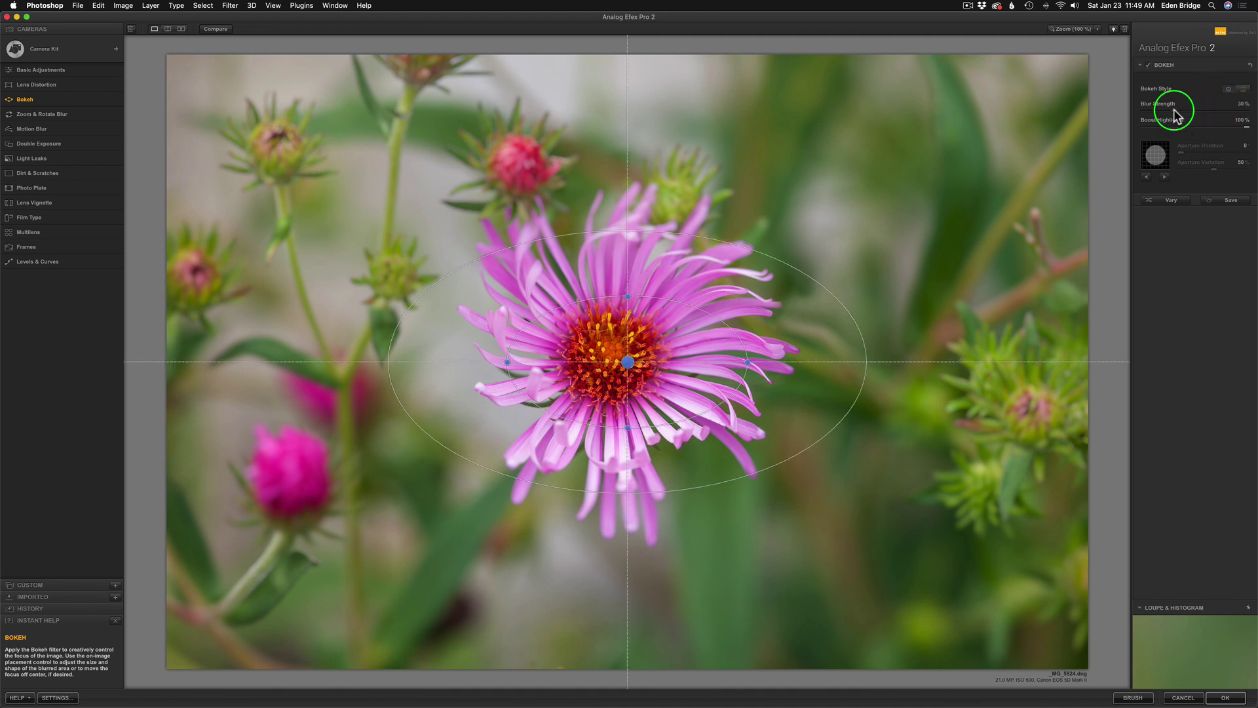
# Raise the Bokeh blur strength slightly and preview other aperture shapes before returning to the round one
pyautogui.moveTo(1174, 115)
pyautogui.mouseDown()
pyautogui.moveTo(1239, 118)
pyautogui.moveTo(1184, 123)
pyautogui.mouseUp()
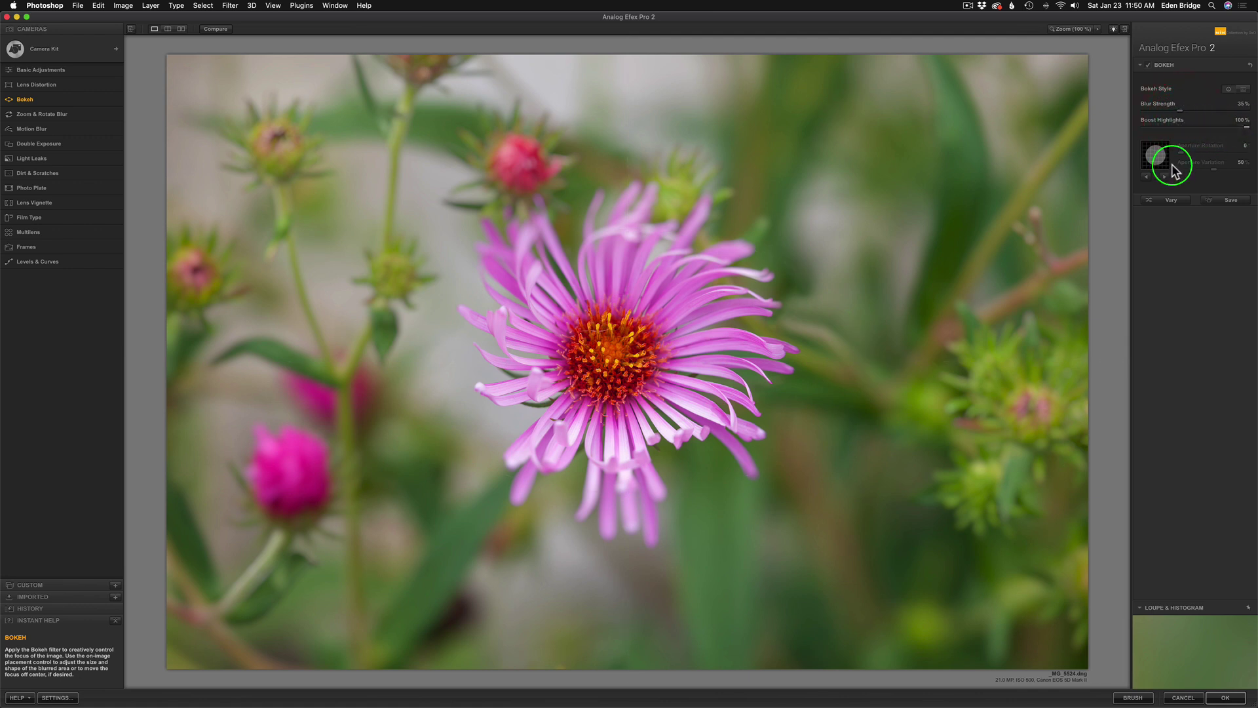
pyautogui.moveTo(841, 201)
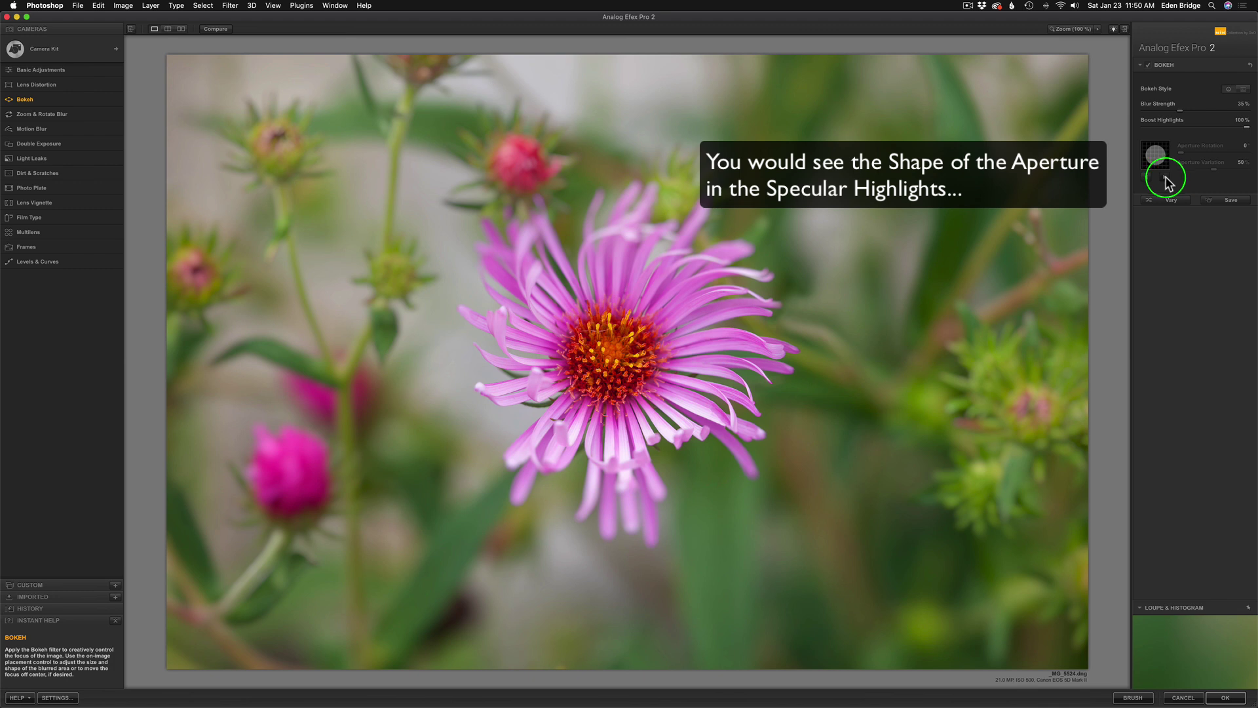
pyautogui.click(1165, 181)
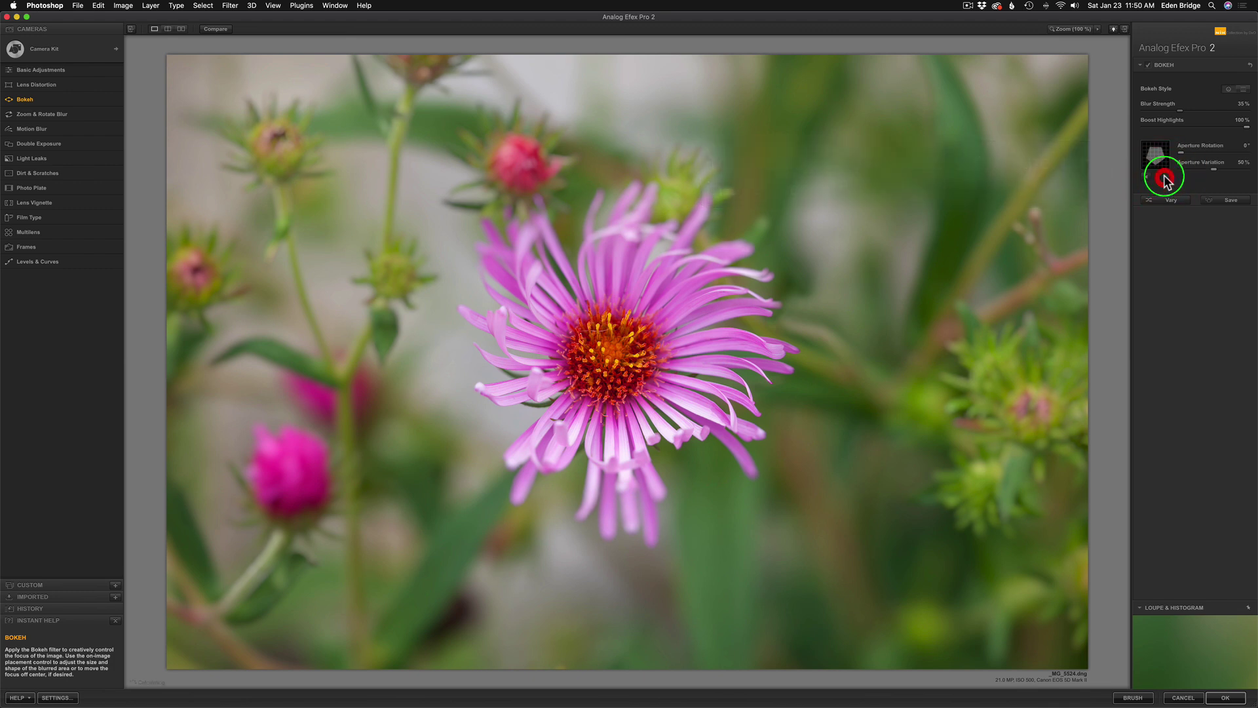
pyautogui.click(1148, 176)
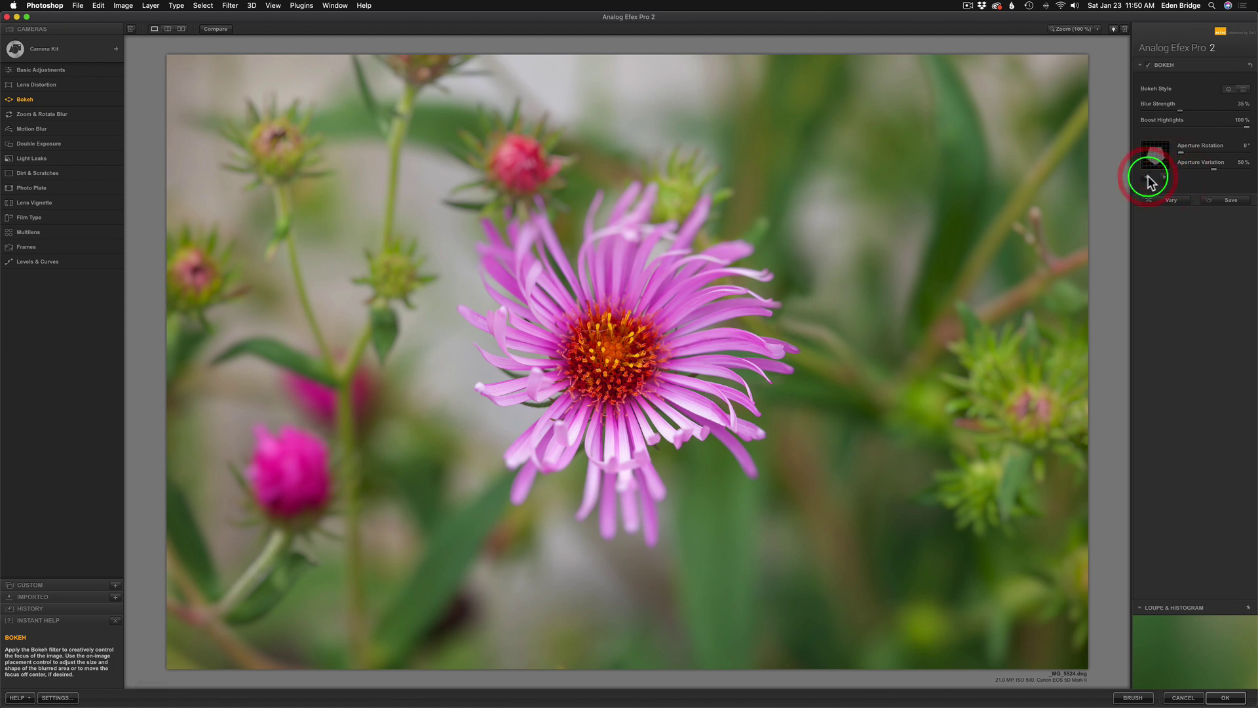
pyautogui.click(1148, 176)
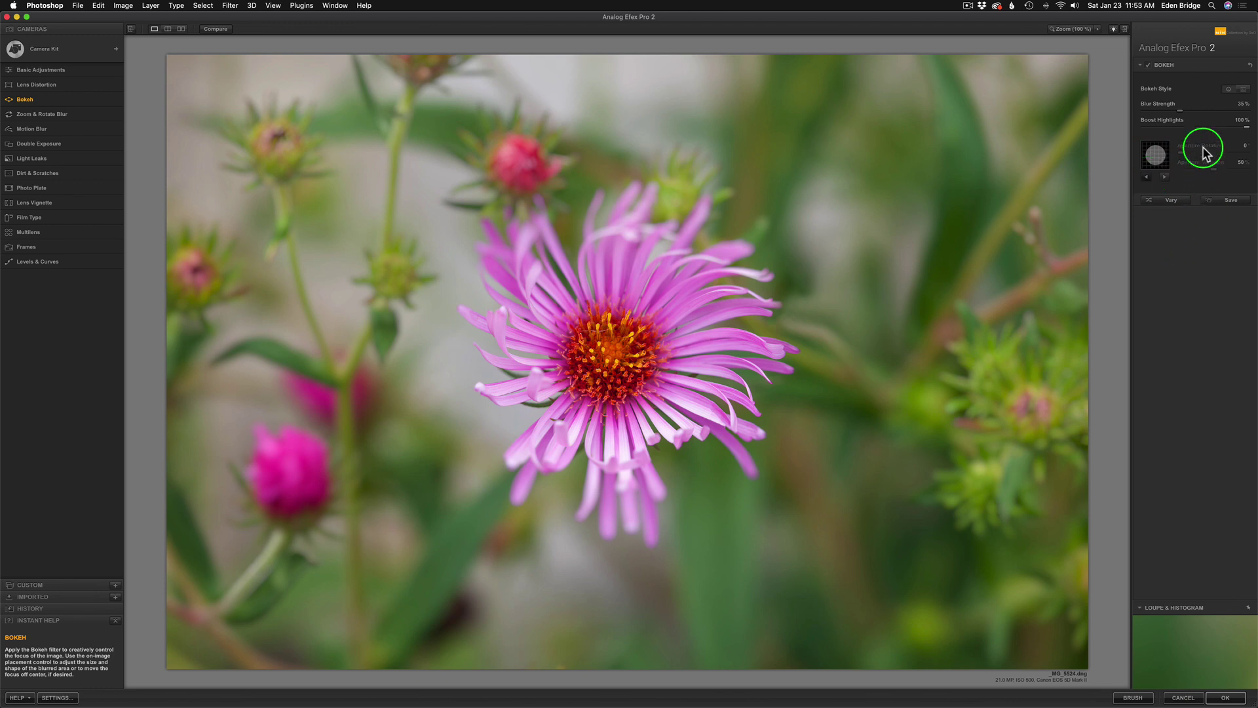
# Set the blur strength to 43% and widen the focus ellipse into a circle centred on the flower, comparing with Bokeh off
pyautogui.moveTo(1179, 112); pyautogui.dragTo(1191, 113)
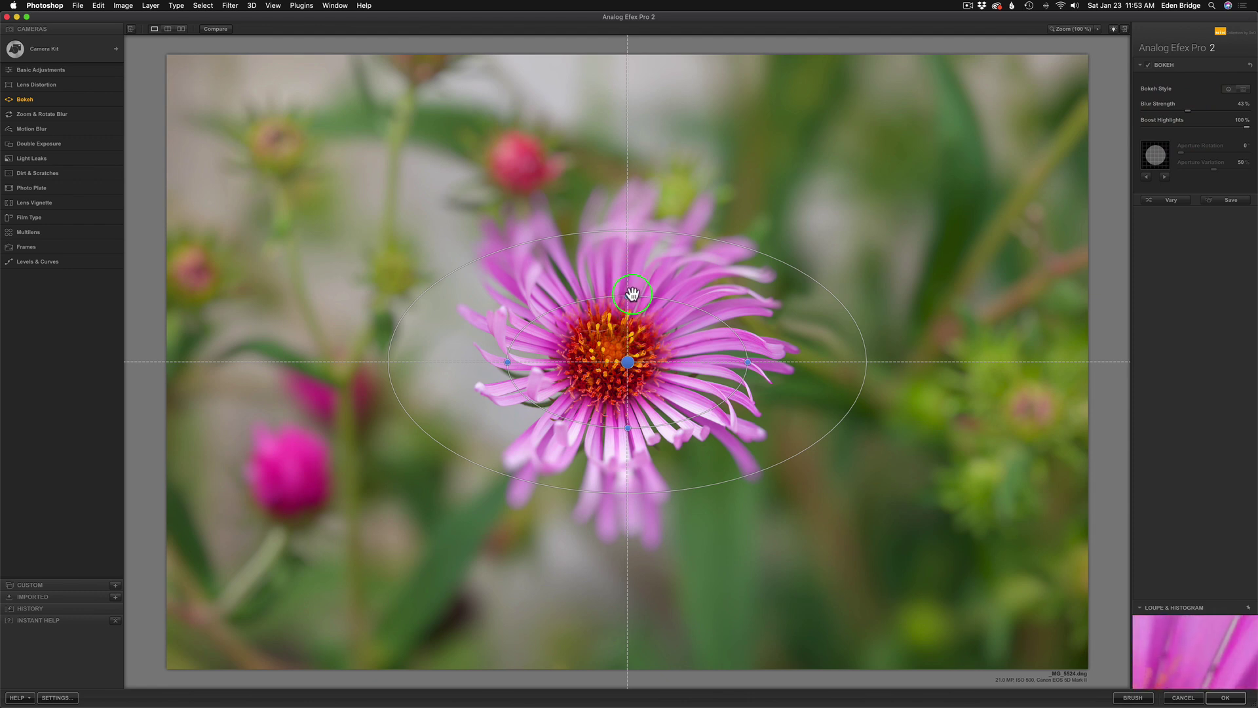
pyautogui.moveTo(627, 295); pyautogui.dragTo(628, 230)
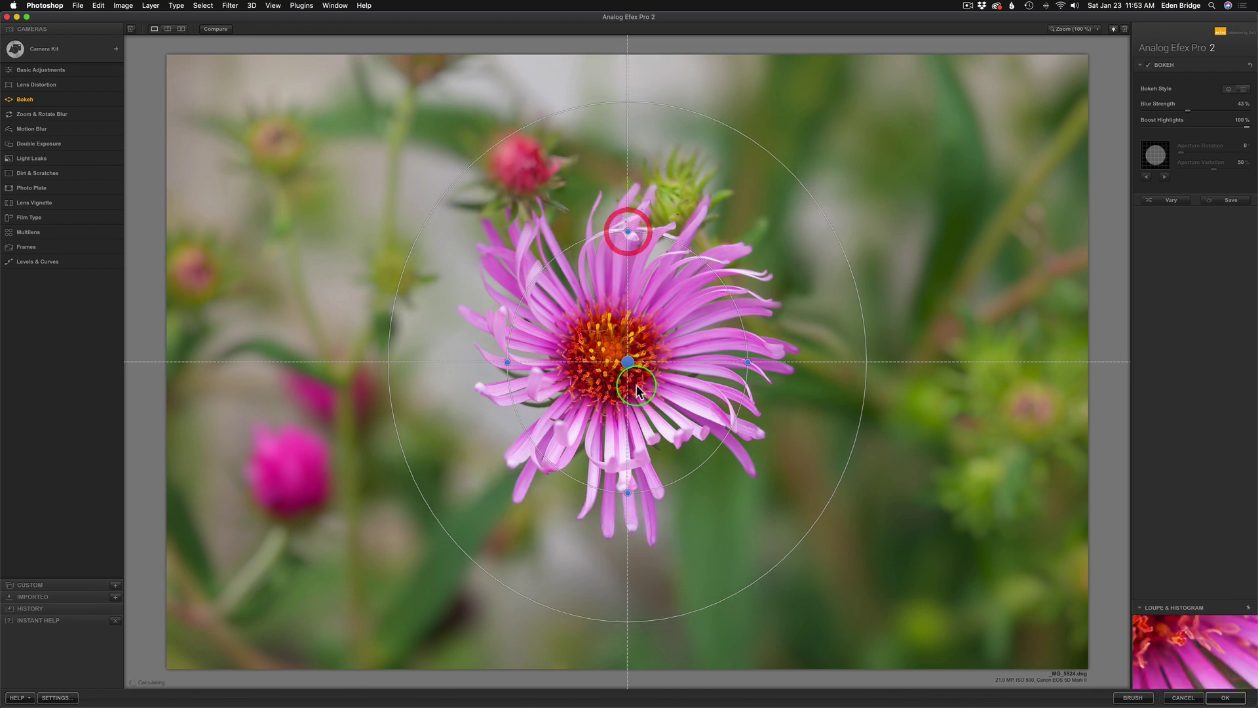
pyautogui.moveTo(627, 361); pyautogui.dragTo(611, 355)
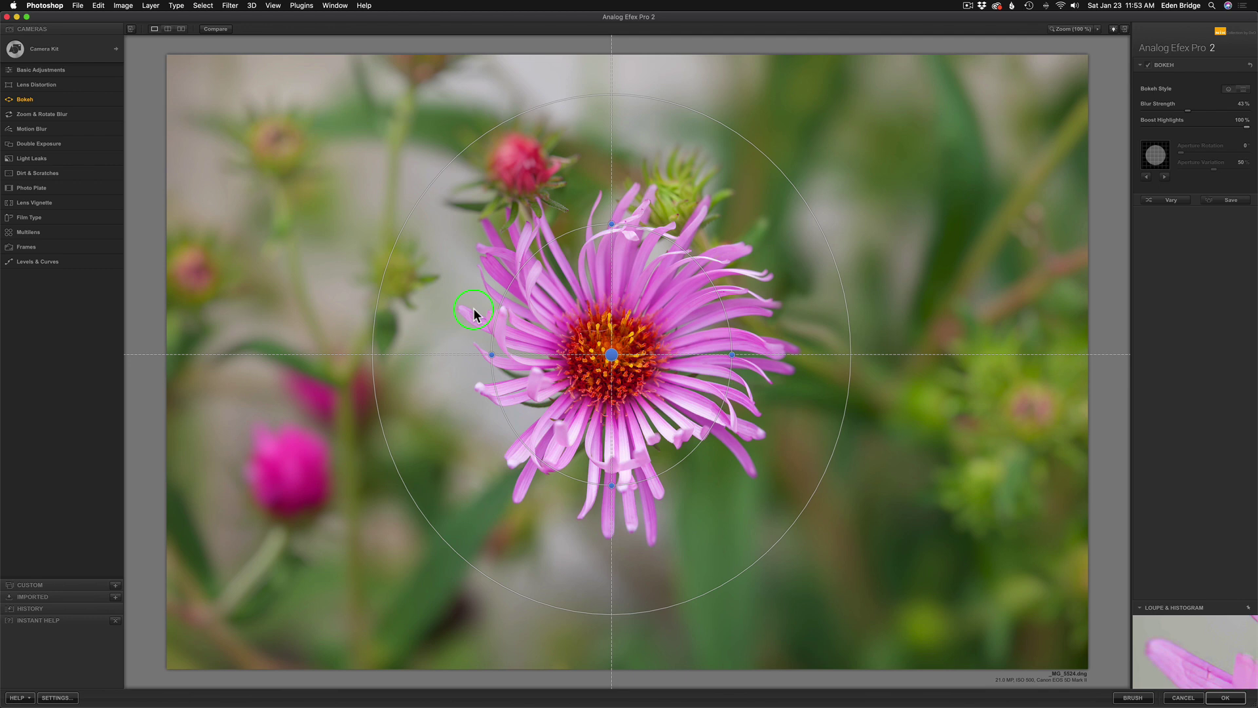
pyautogui.click(1149, 67)
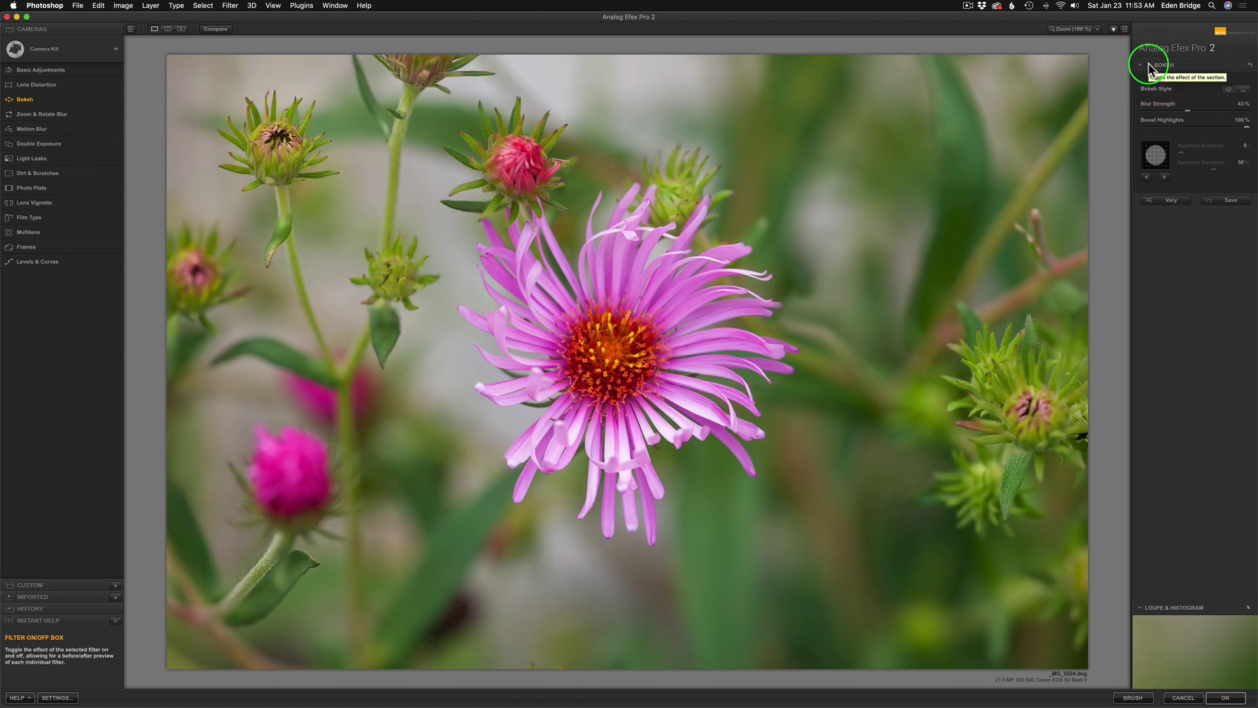
pyautogui.click(1149, 67)
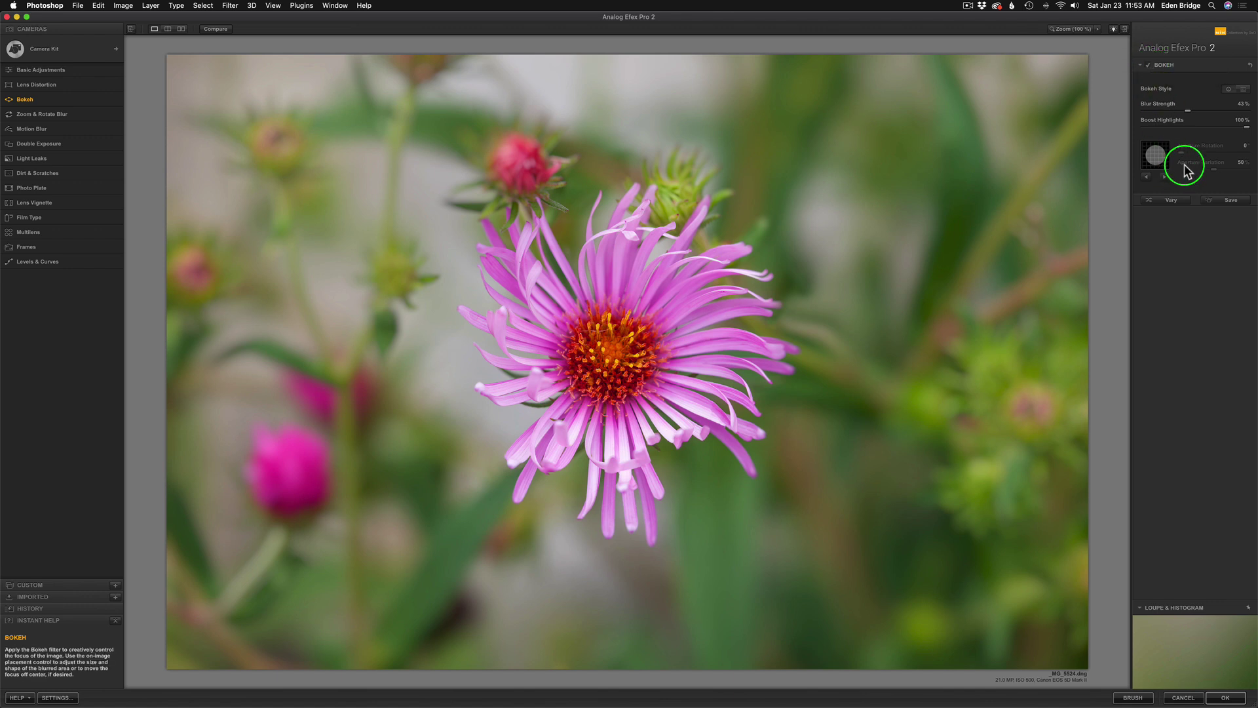
# Lower the Bokeh blur strength and resize the inner and outer focus circles around the flower
pyautogui.moveTo(1187, 111); pyautogui.dragTo(1178, 110)
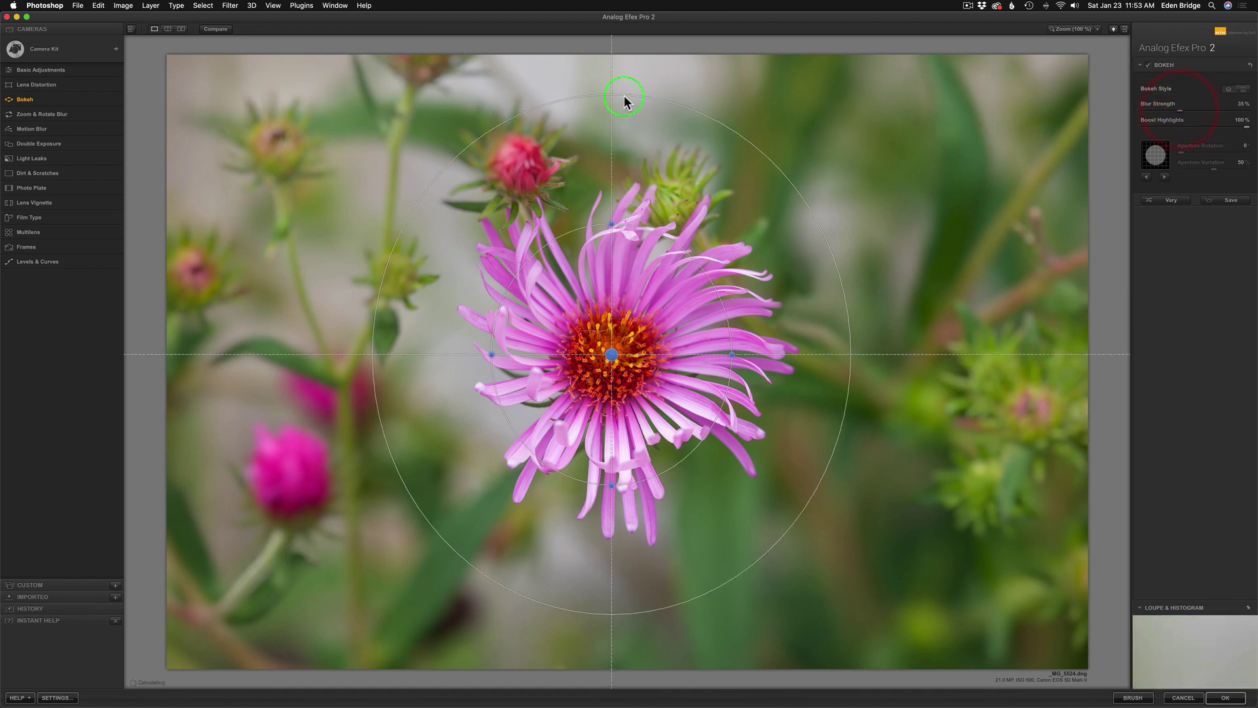
pyautogui.moveTo(623, 95); pyautogui.dragTo(624, 112)
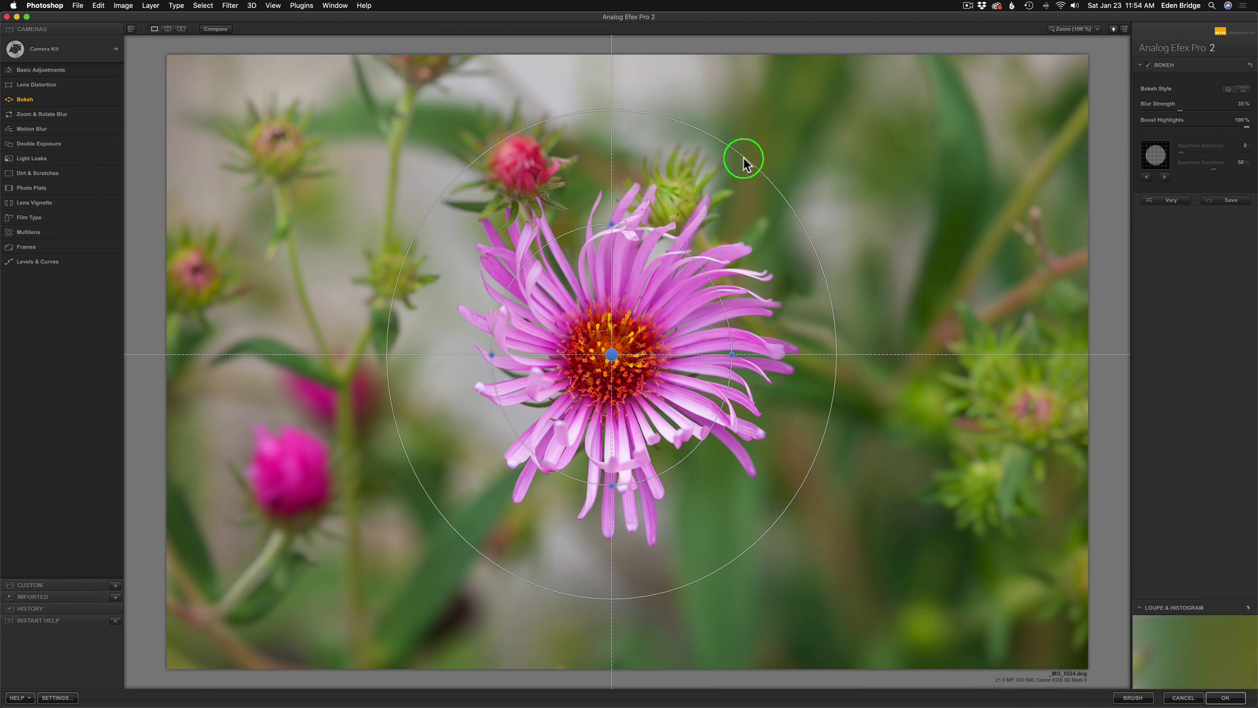
pyautogui.moveTo(744, 158); pyautogui.dragTo(687, 206)
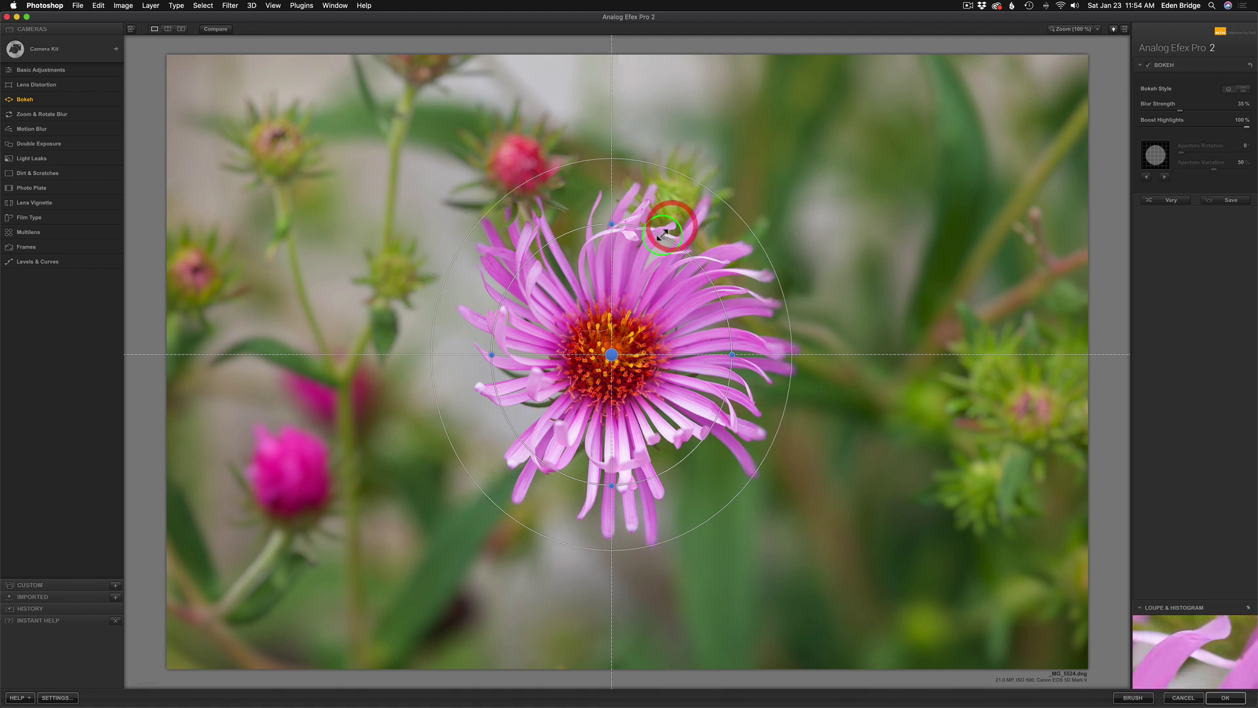
pyautogui.moveTo(671, 226); pyautogui.dragTo(706, 170)
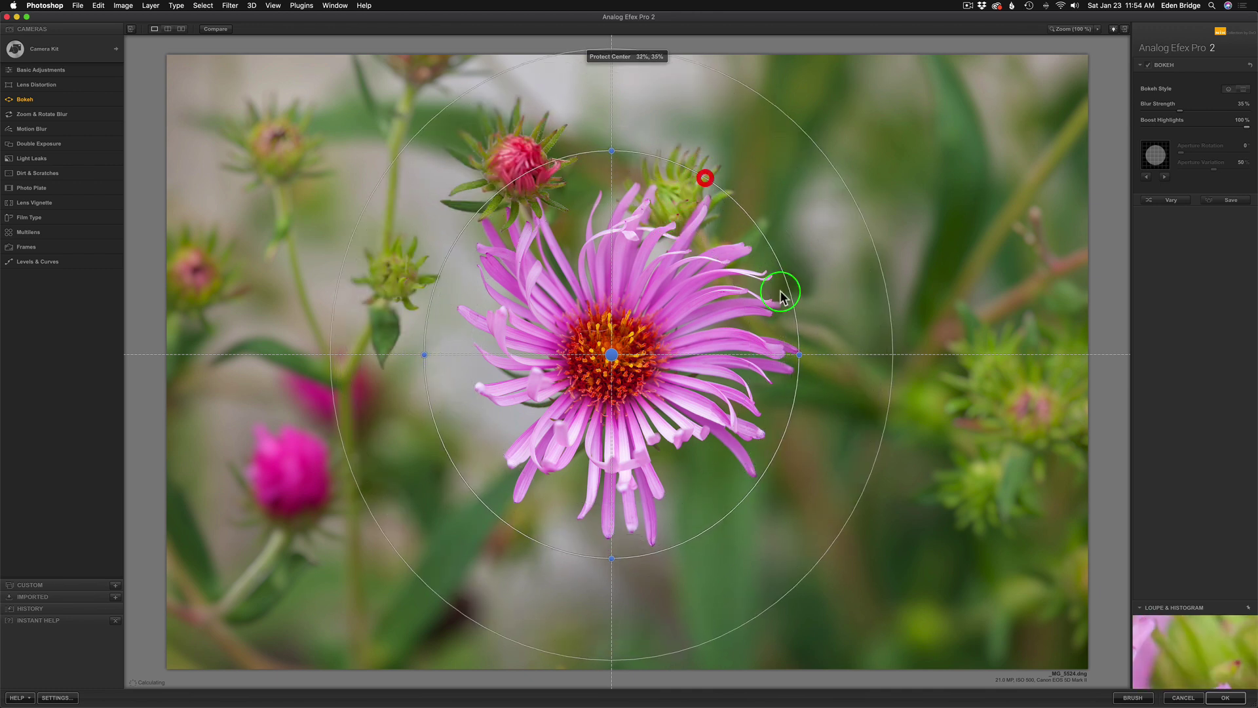
# Tighten the Bokeh focus area around the petals and shift its centre slightly up and to the right
pyautogui.moveTo(798, 354)
pyautogui.mouseDown()
pyautogui.moveTo(928, 354)
pyautogui.moveTo(792, 354)
pyautogui.mouseUp()
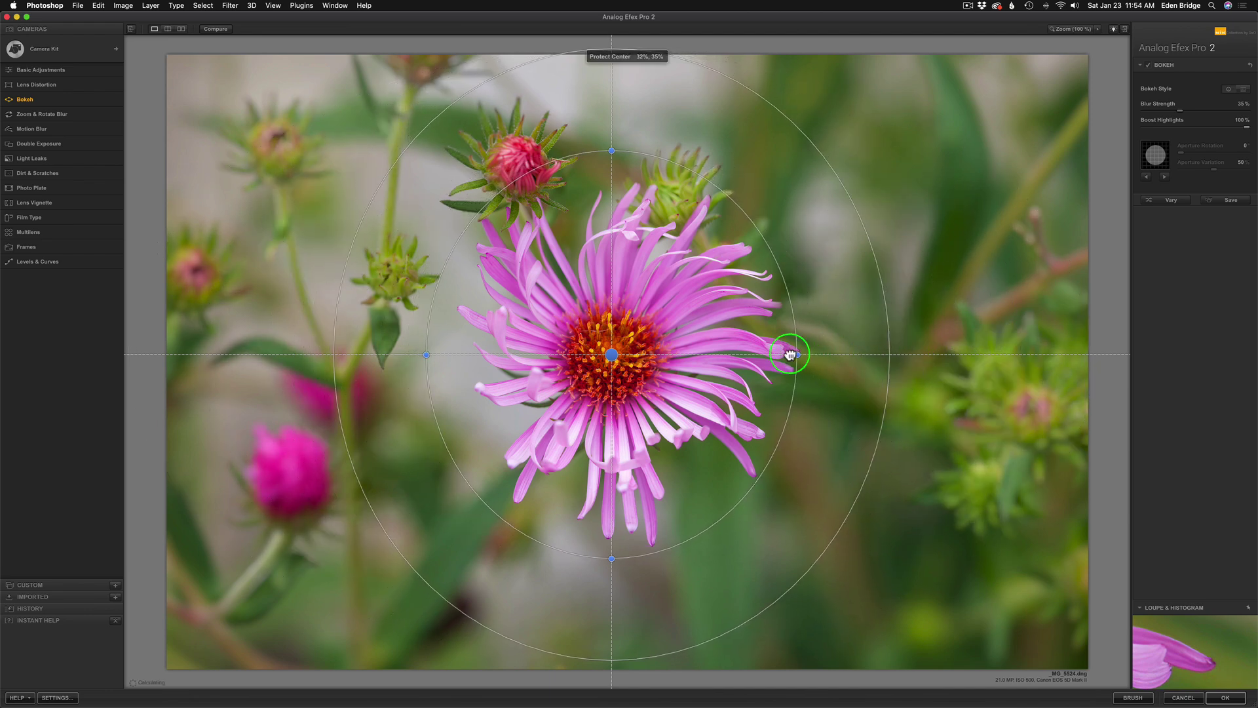
pyautogui.moveTo(614, 153); pyautogui.dragTo(628, 193)
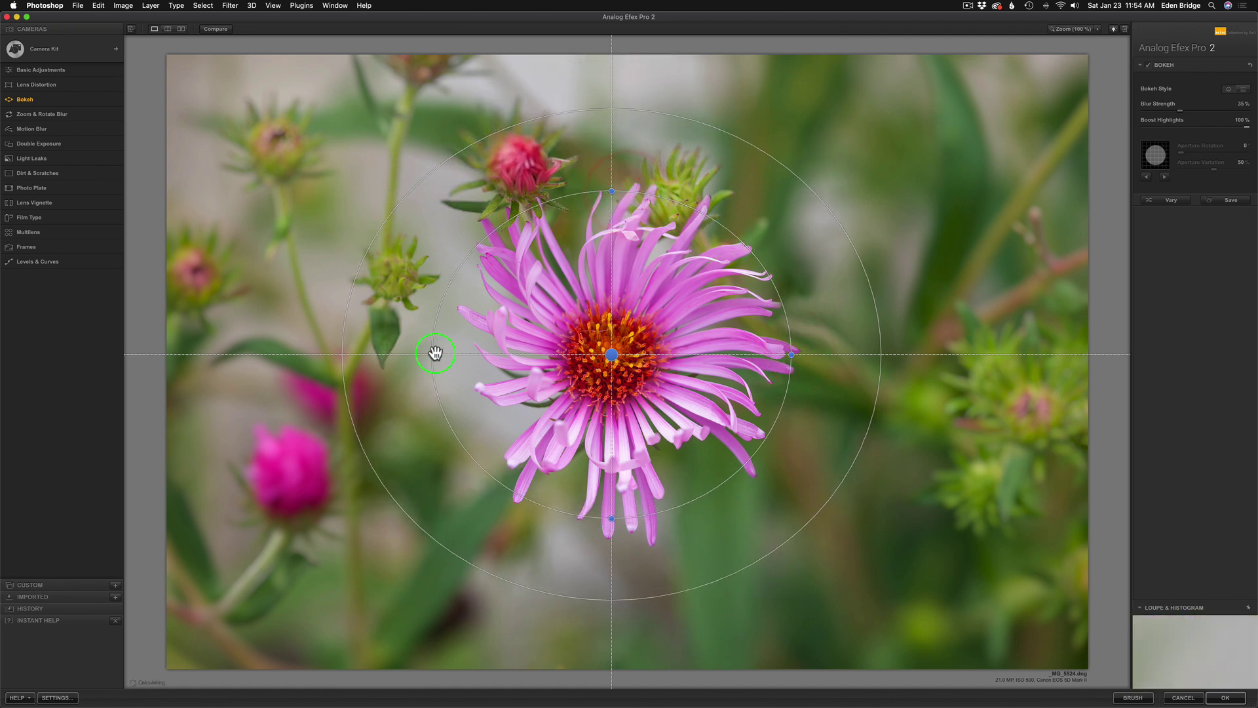
pyautogui.moveTo(432, 354); pyautogui.dragTo(451, 354)
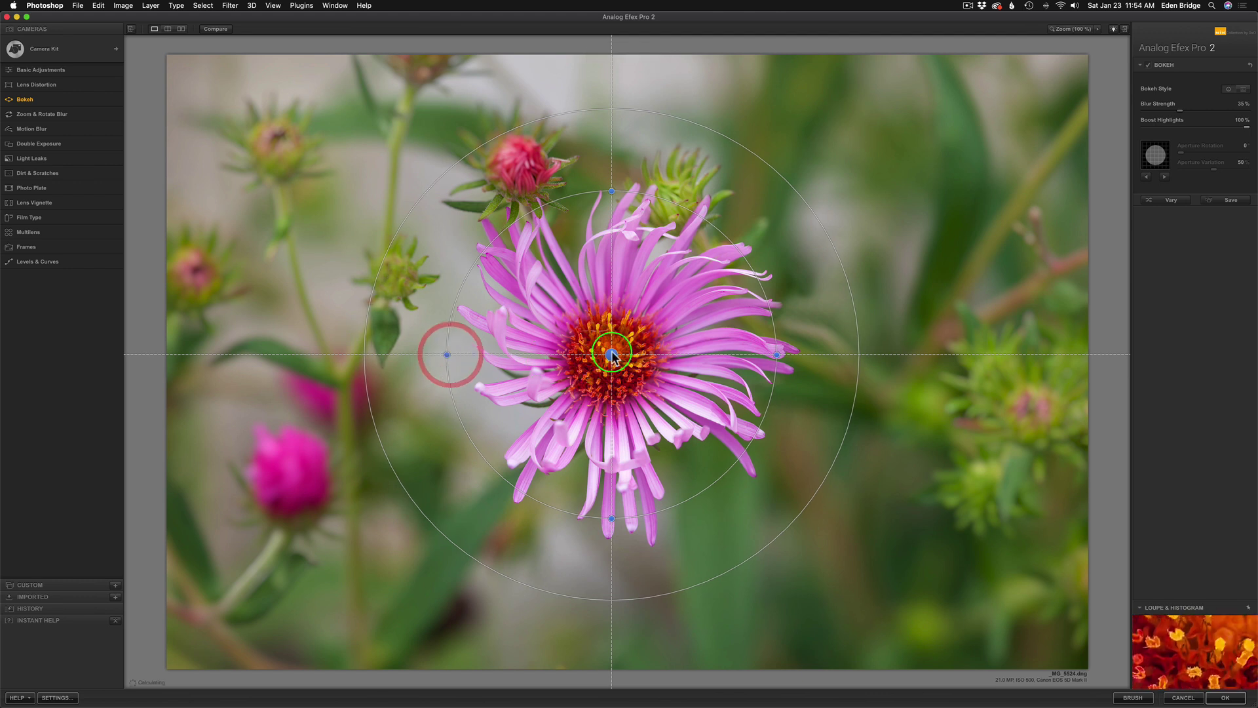
pyautogui.moveTo(611, 355); pyautogui.dragTo(624, 347)
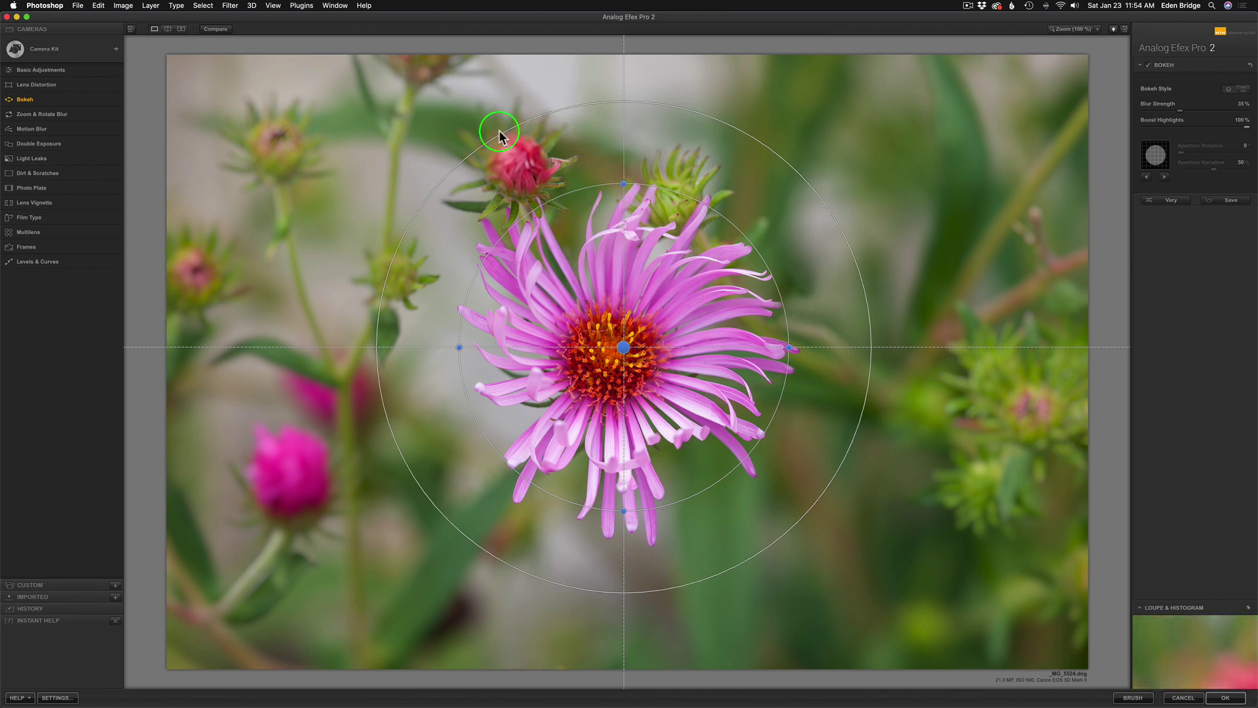
pyautogui.moveTo(500, 133)
pyautogui.mouseDown()
pyautogui.moveTo(469, 94)
pyautogui.moveTo(515, 145)
pyautogui.moveTo(506, 132)
pyautogui.mouseUp()
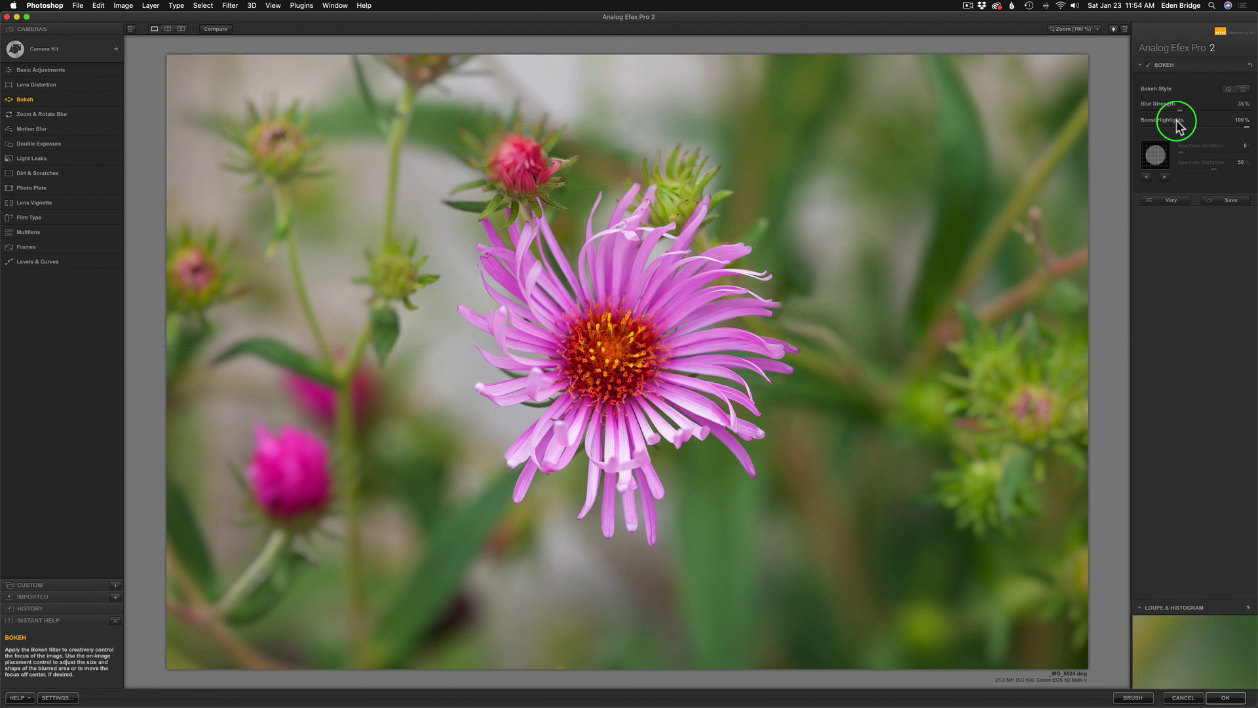
# Try a Bokeh blur strength of 53%, settle on 44%, and compare the photo with the filter off and on
pyautogui.moveTo(1180, 108)
pyautogui.moveTo(1183, 109); pyautogui.dragTo(1201, 117)
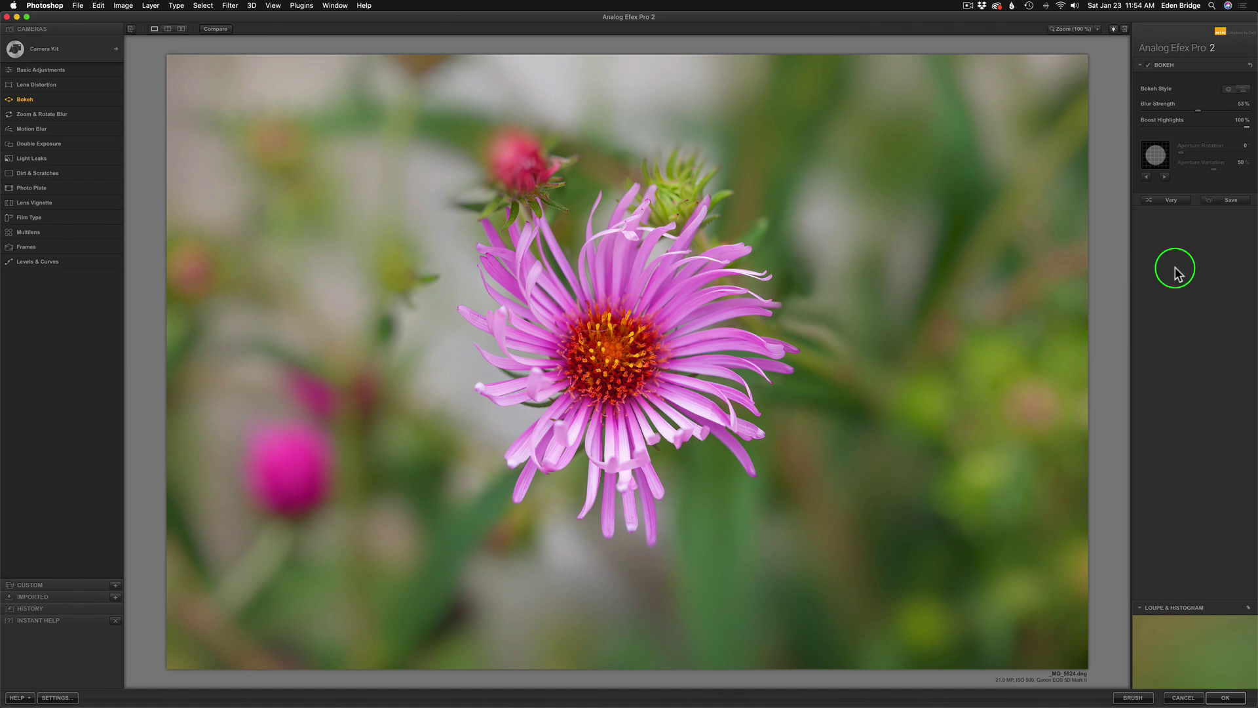
pyautogui.click(1199, 117)
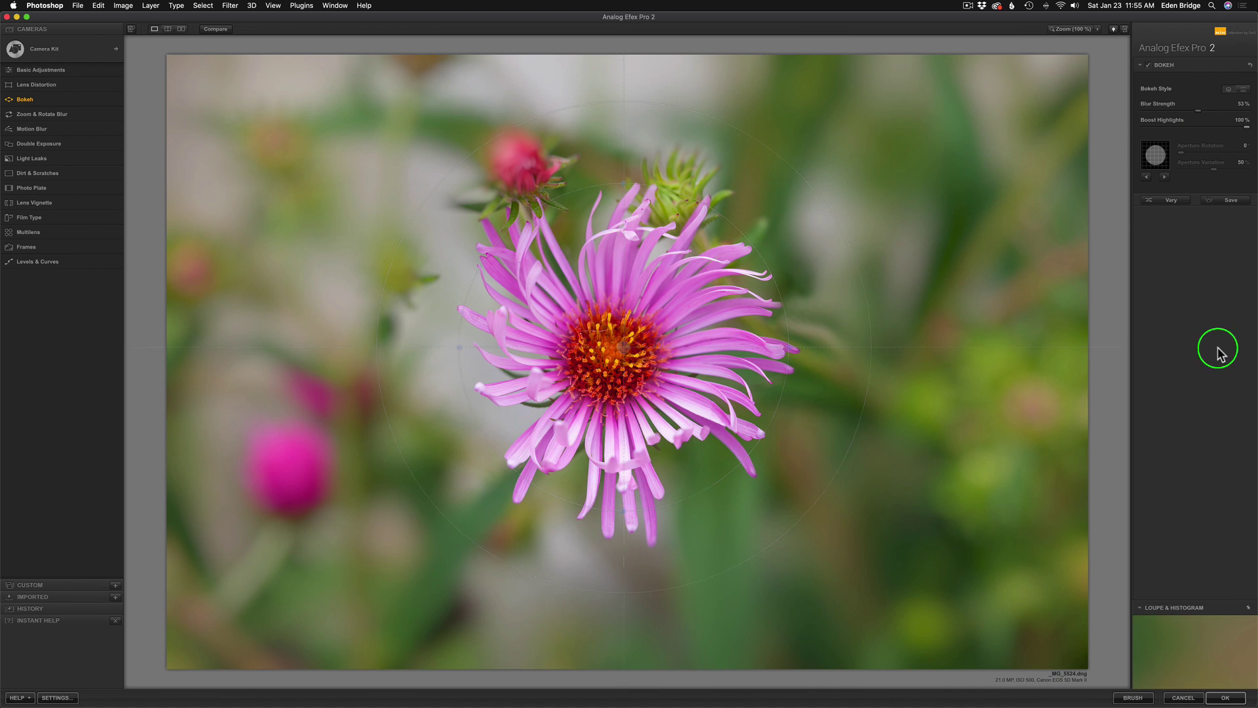
pyautogui.moveTo(1196, 108); pyautogui.dragTo(1189, 116)
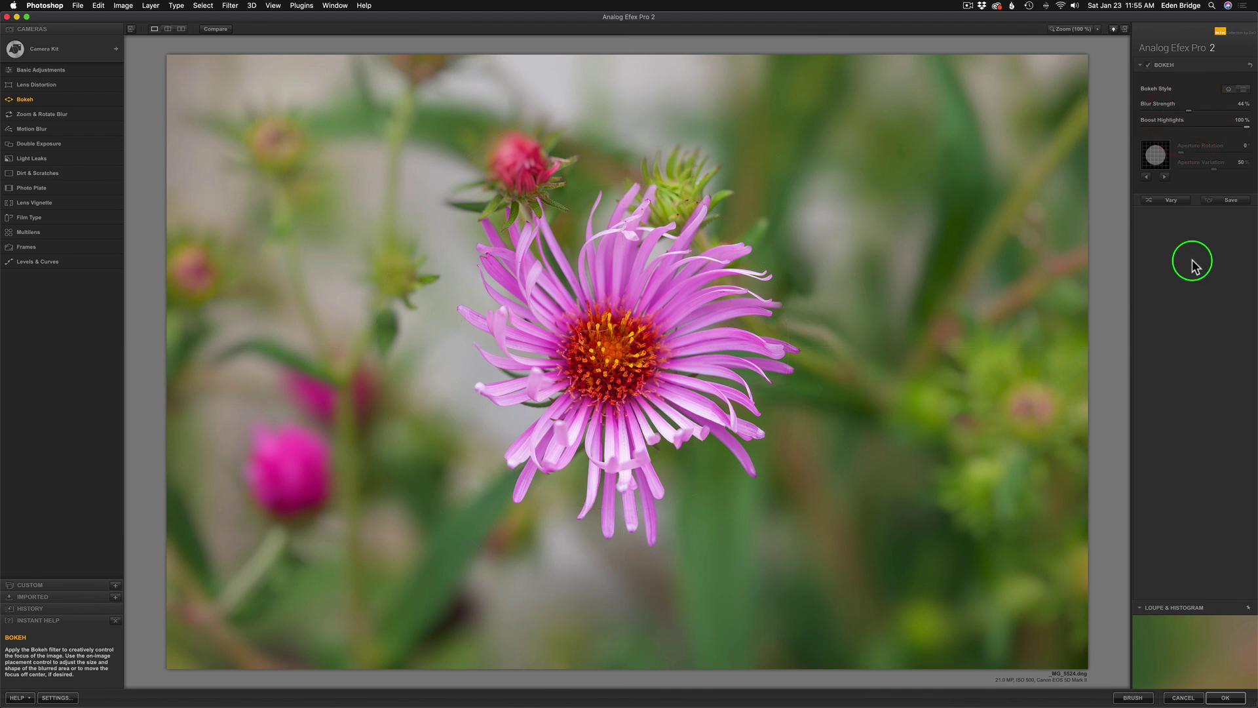
pyautogui.click(1150, 65)
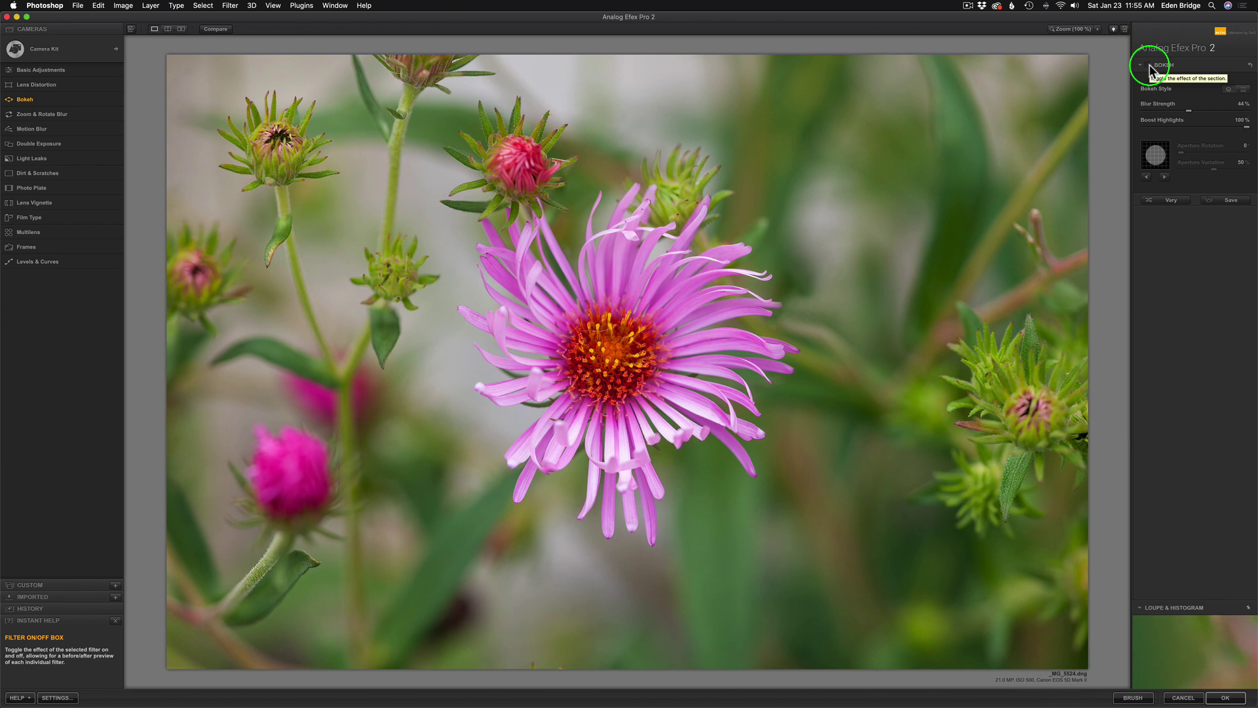
pyautogui.click(1150, 65)
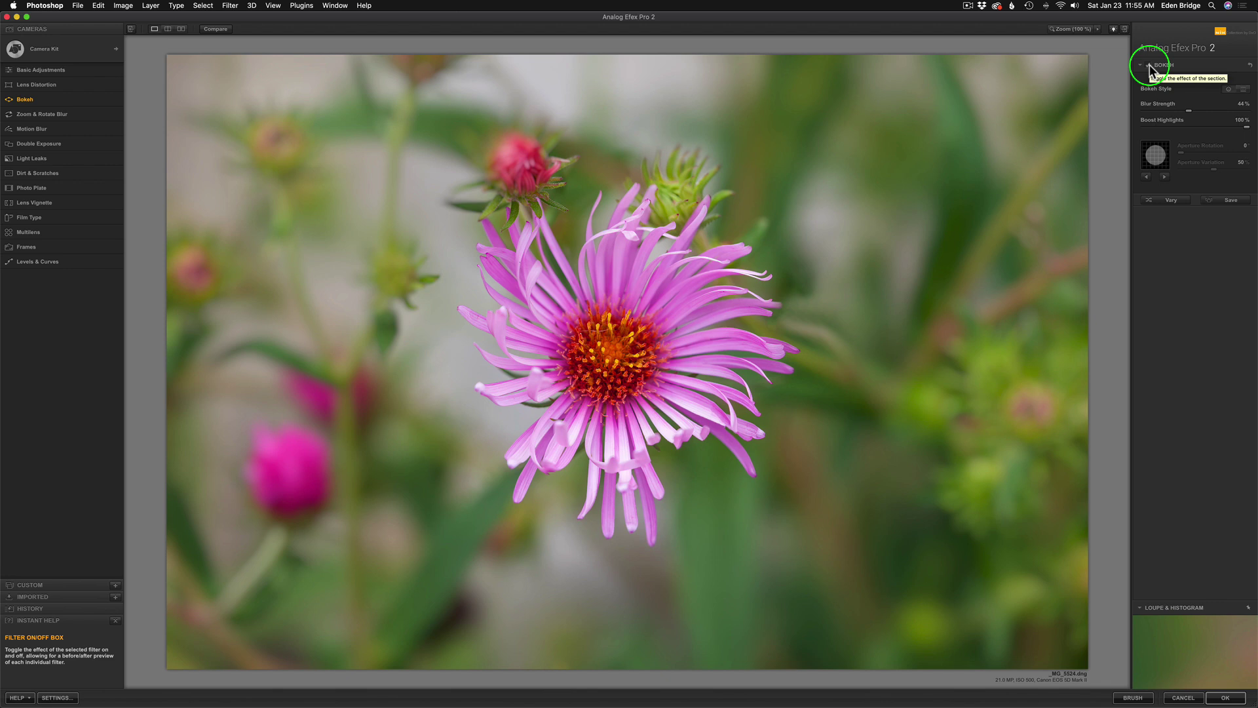
# Turn off the Bokeh filter and add the Zoom & Rotate Blur filter to the camera
pyautogui.click(1149, 66)
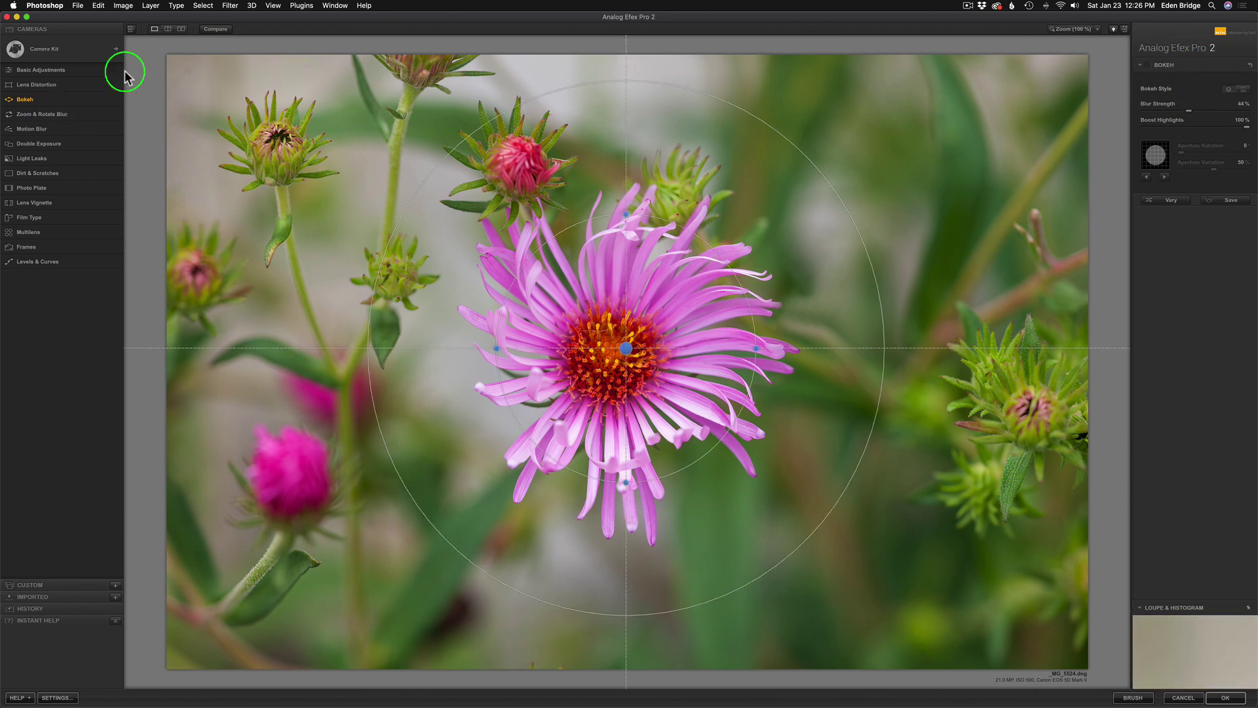
pyautogui.click(43, 116)
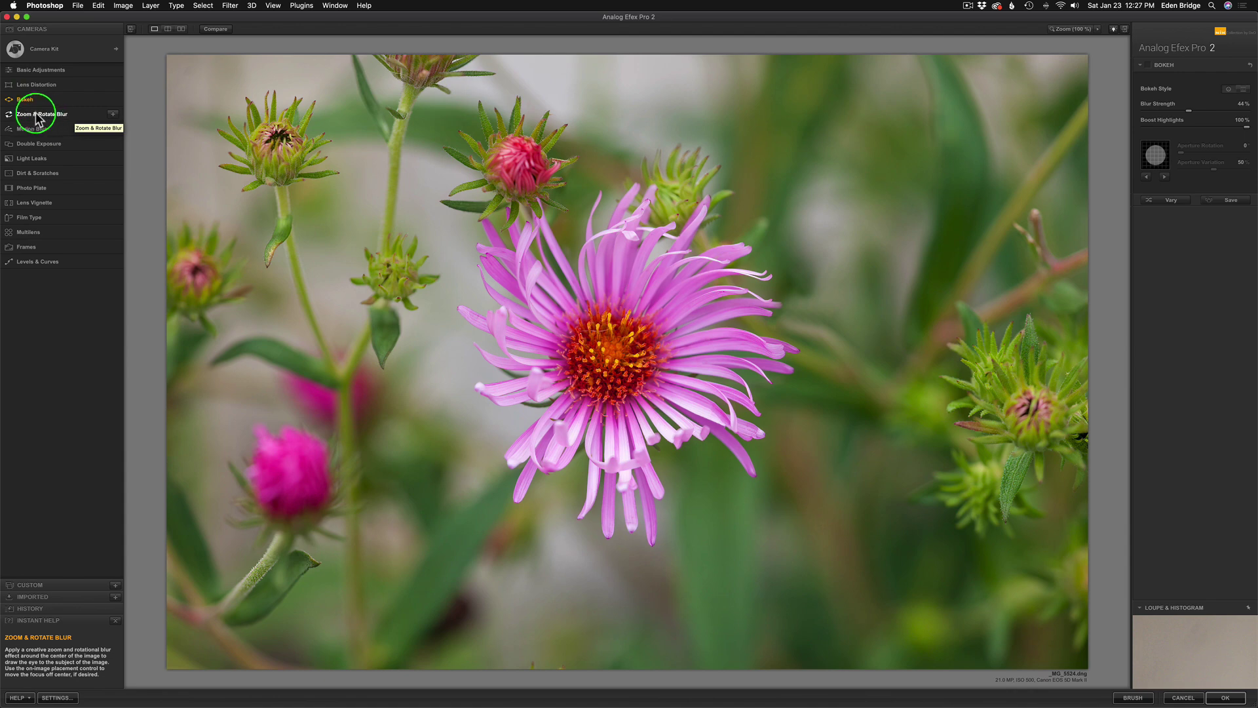
pyautogui.click(114, 118)
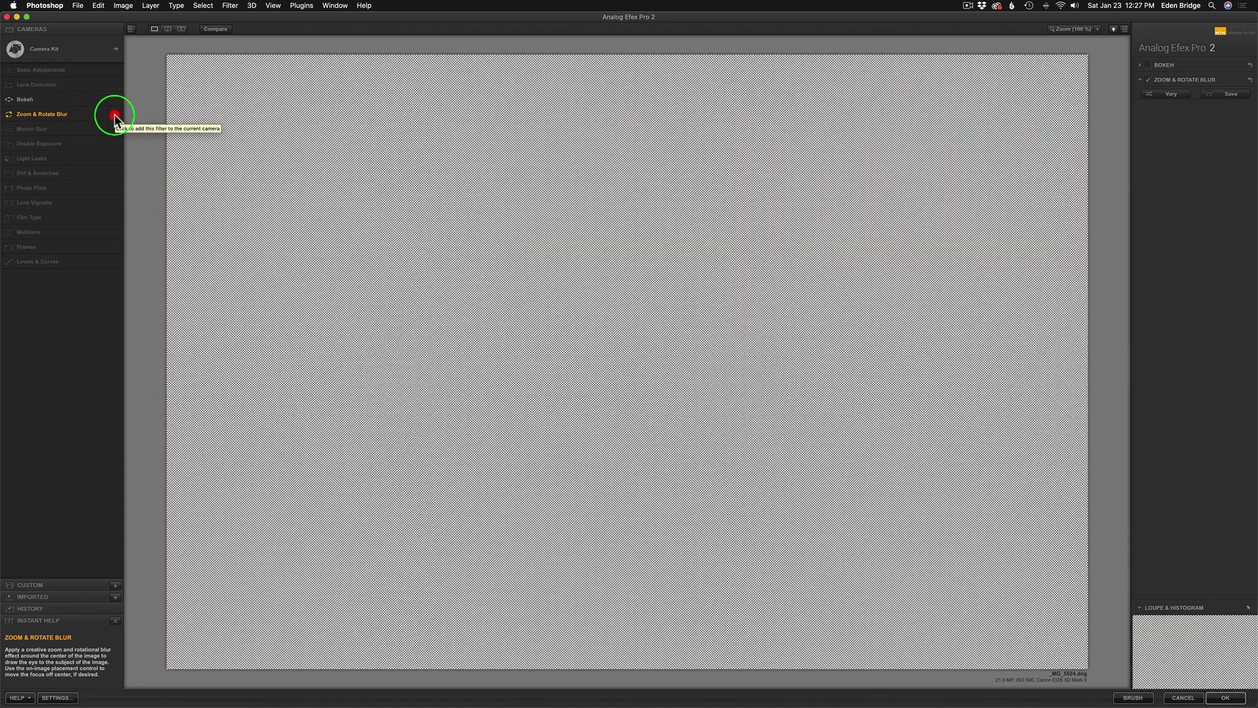
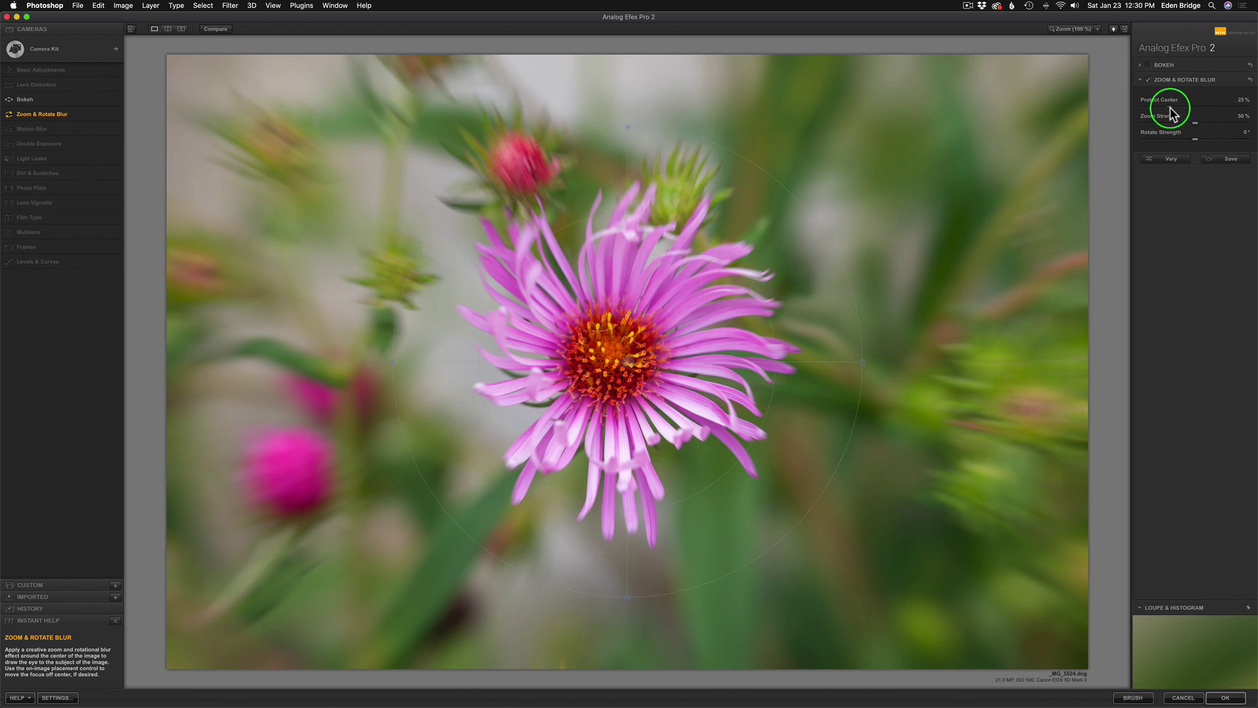
# Adjust the Zoom & Rotate Blur to about 19% Protect Center, 79% Zoom Strength and a Rotate Strength of -238°
pyautogui.moveTo(1171, 114); pyautogui.dragTo(1227, 140)
pyautogui.click(1196, 138)
pyautogui.click(652, 240)
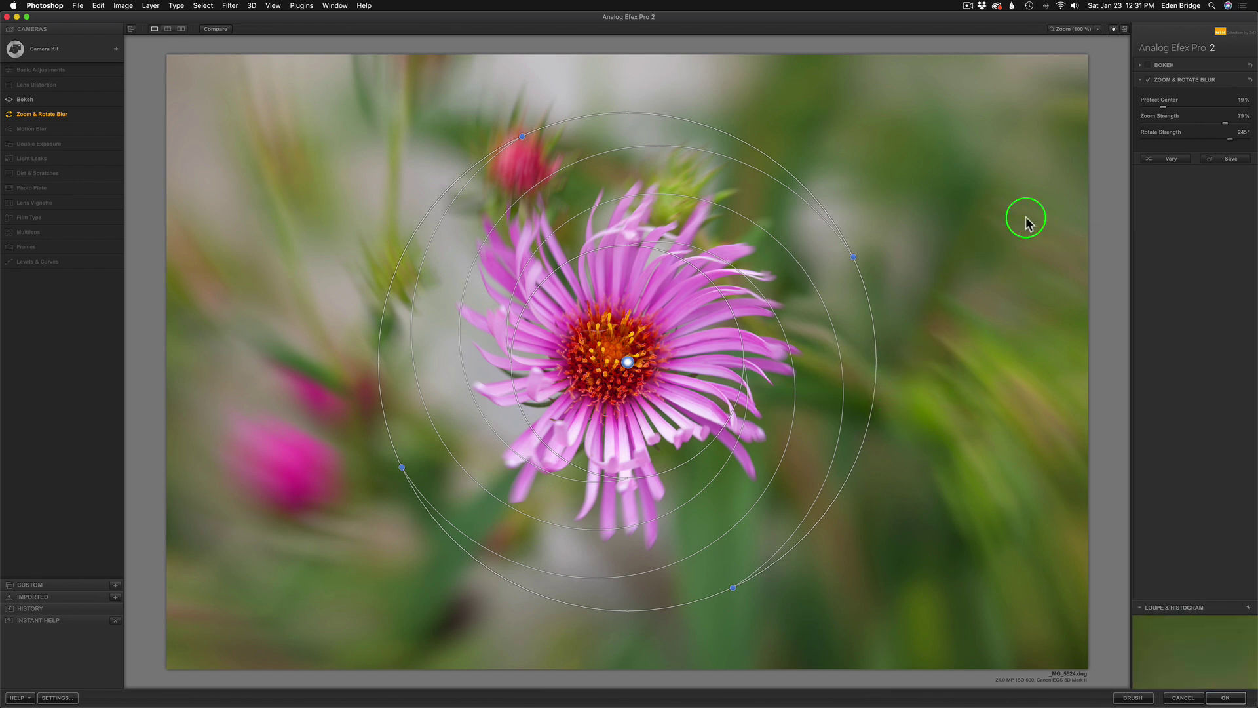
pyautogui.moveTo(1227, 135); pyautogui.dragTo(1157, 140)
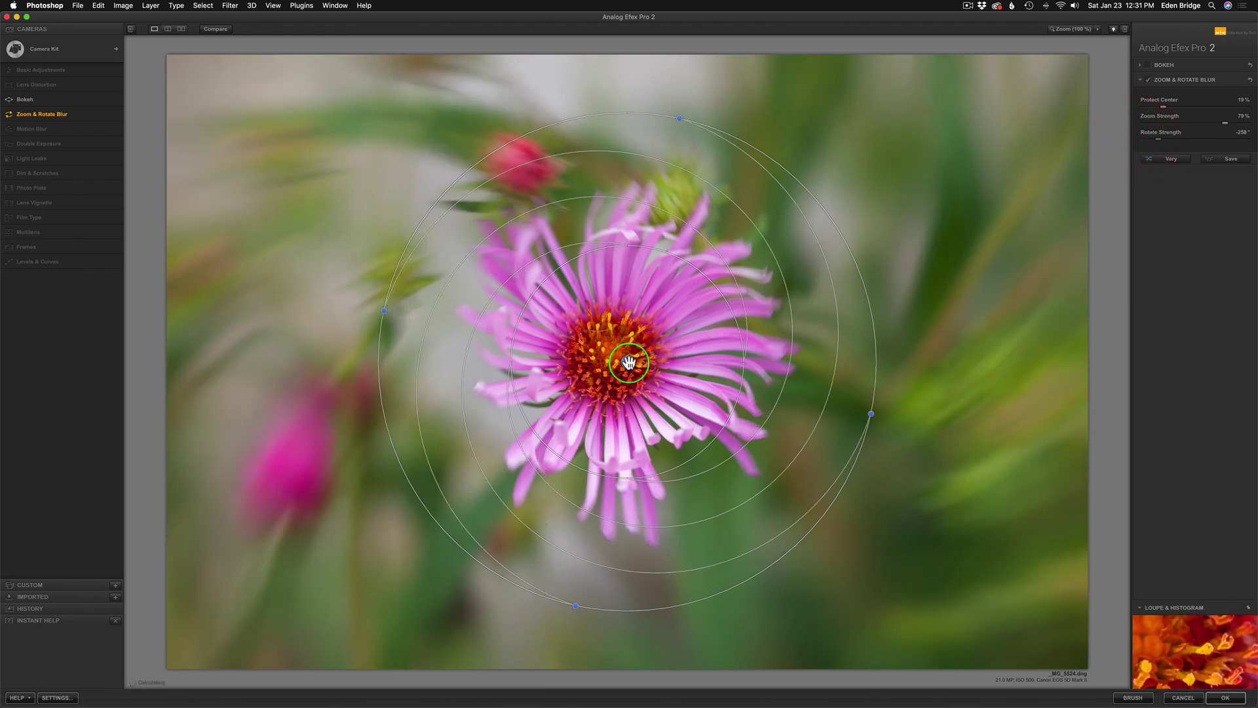
# Centre the zoom blur on the flower and reshape its circles to 21% Protect Center, 83% Zoom Strength and -276° Rotate Strength
pyautogui.moveTo(627, 363); pyautogui.dragTo(614, 362)
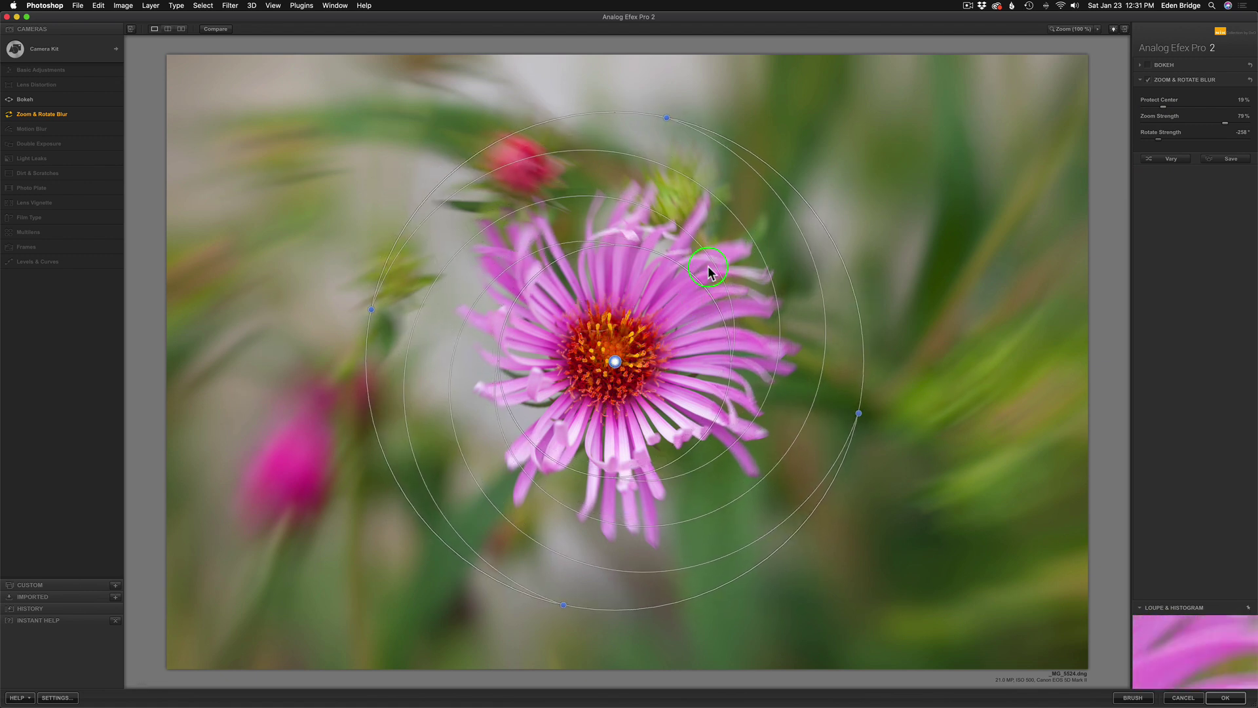
pyautogui.moveTo(697, 278)
pyautogui.mouseDown()
pyautogui.moveTo(737, 241)
pyautogui.moveTo(702, 267)
pyautogui.mouseUp()
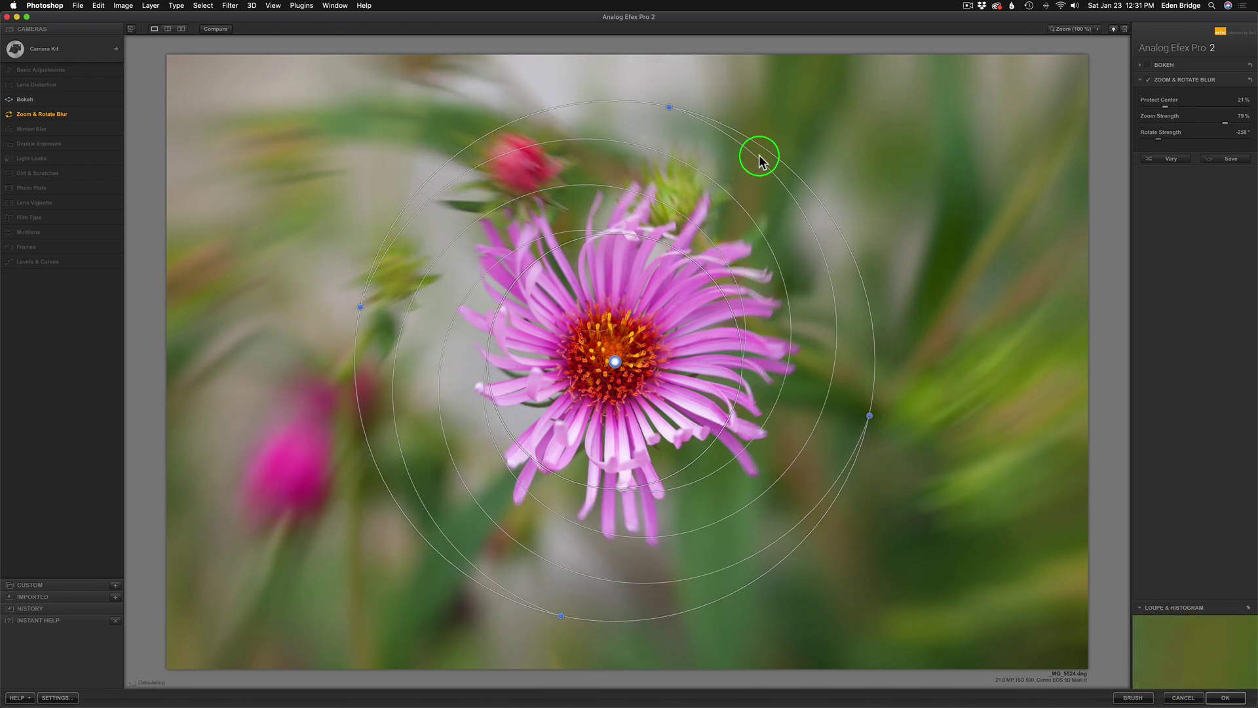
pyautogui.moveTo(772, 152)
pyautogui.mouseDown()
pyautogui.moveTo(843, 87)
pyautogui.moveTo(778, 146)
pyautogui.mouseUp()
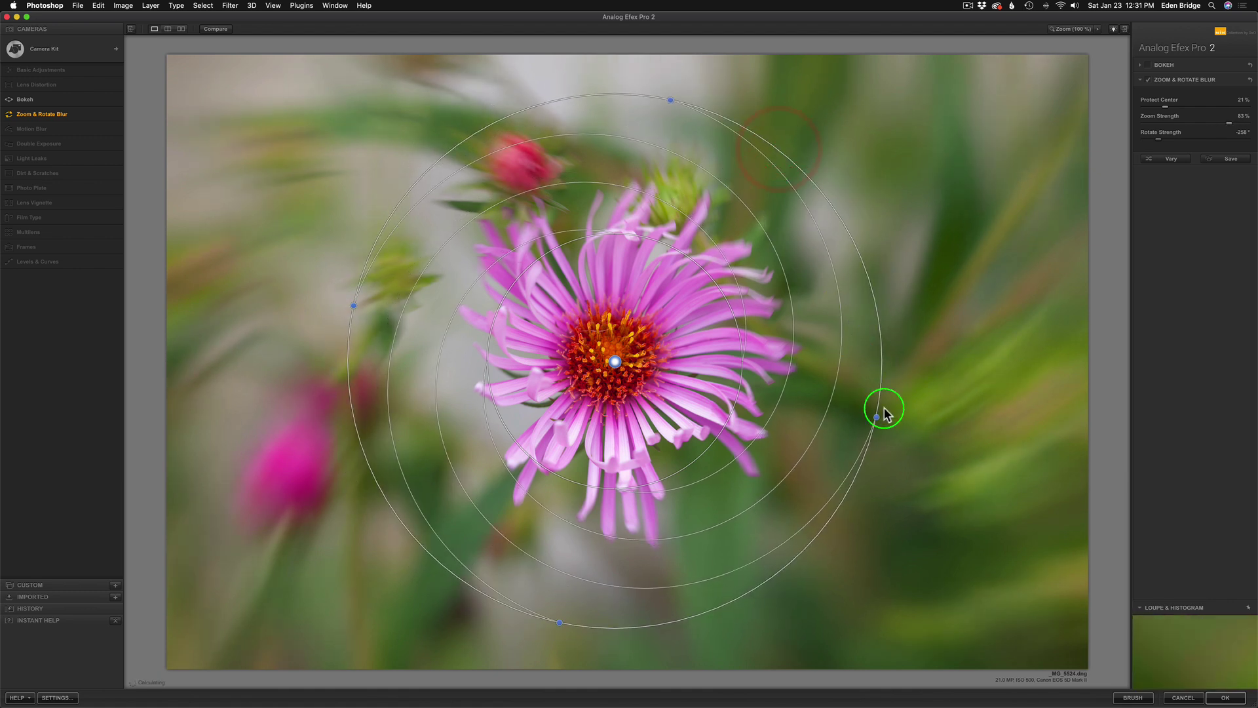
pyautogui.moveTo(876, 415); pyautogui.dragTo(851, 337)
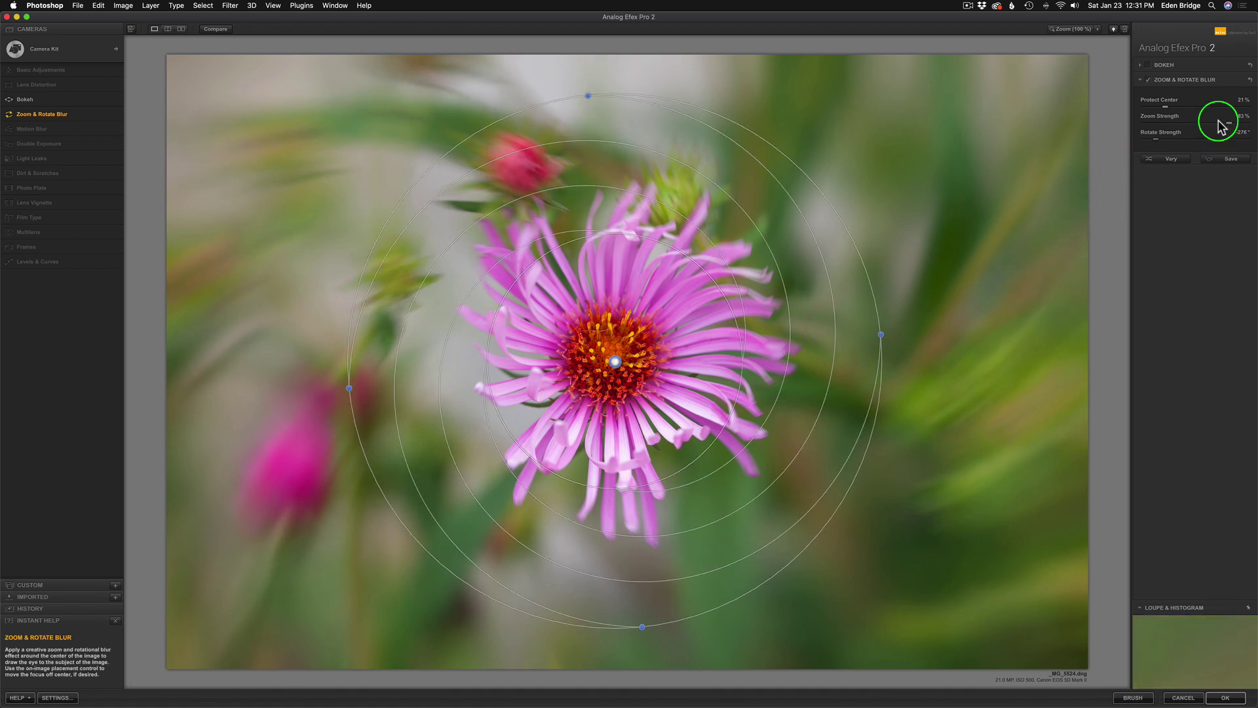
# Raise Protect Center to 25% and reverse the Rotate Strength to 276°
pyautogui.moveTo(1166, 105); pyautogui.dragTo(1171, 110)
pyautogui.click(1170, 111)
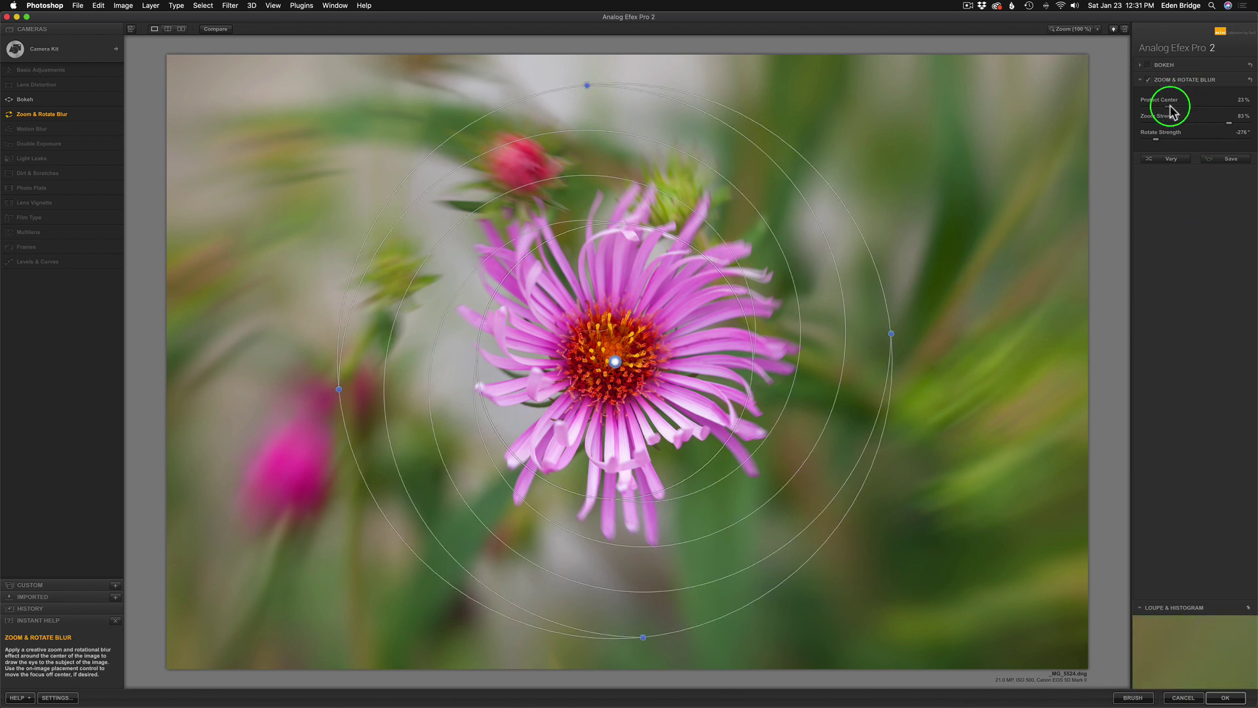
pyautogui.moveTo(1171, 113)
pyautogui.mouseDown()
pyautogui.moveTo(1196, 112)
pyautogui.moveTo(1172, 106)
pyautogui.mouseUp()
pyautogui.click(1209, 105)
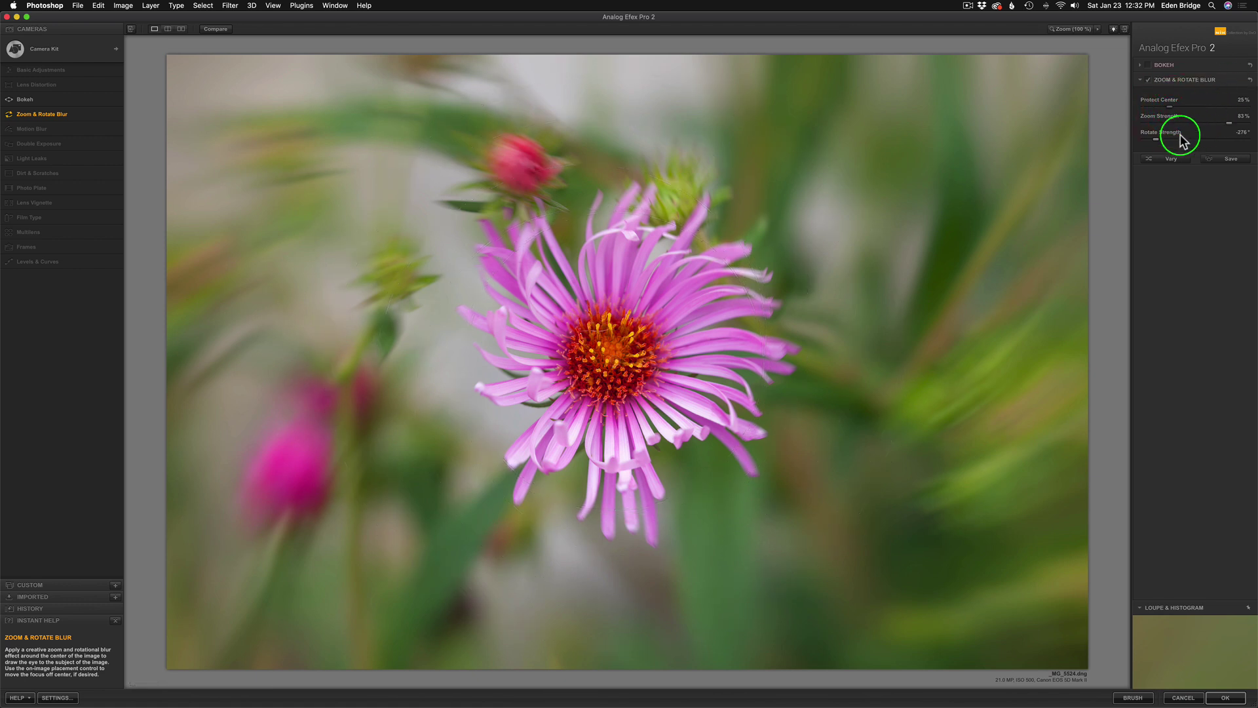
pyautogui.moveTo(1229, 122)
pyautogui.mouseDown()
pyautogui.moveTo(1178, 128)
pyautogui.moveTo(1232, 130)
pyautogui.mouseUp()
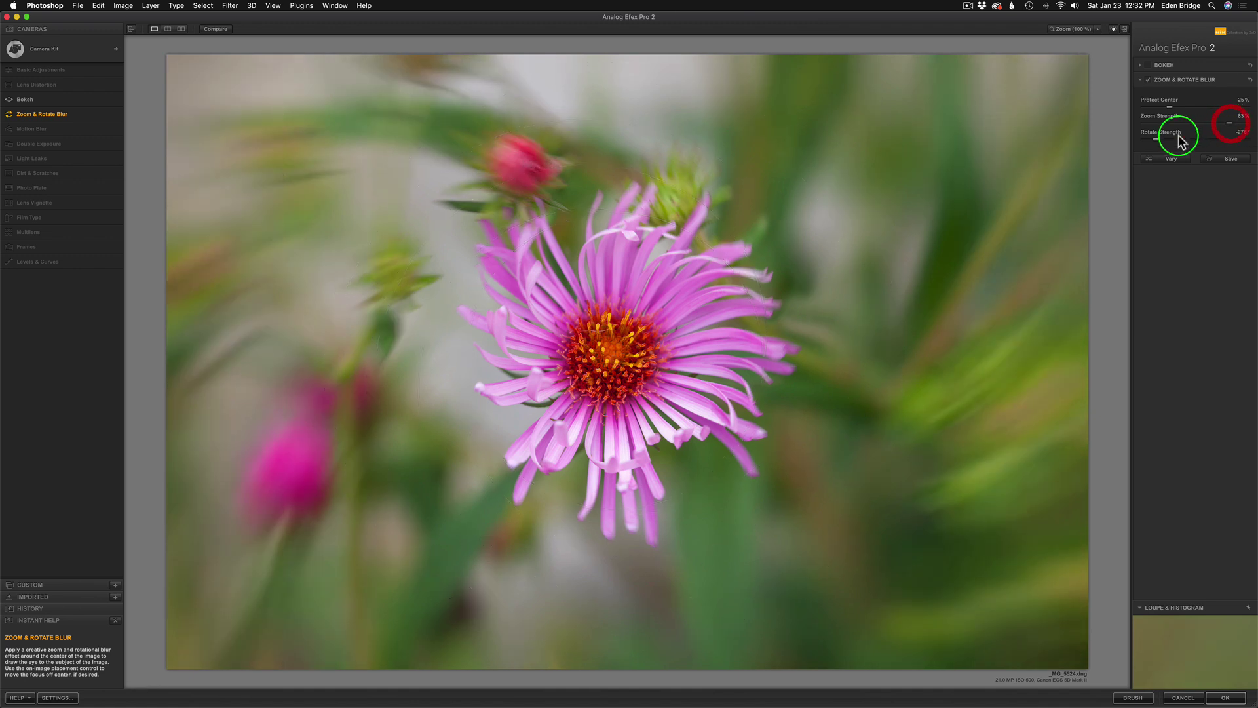
pyautogui.moveTo(1155, 136); pyautogui.dragTo(1236, 140)
pyautogui.click(970, 242)
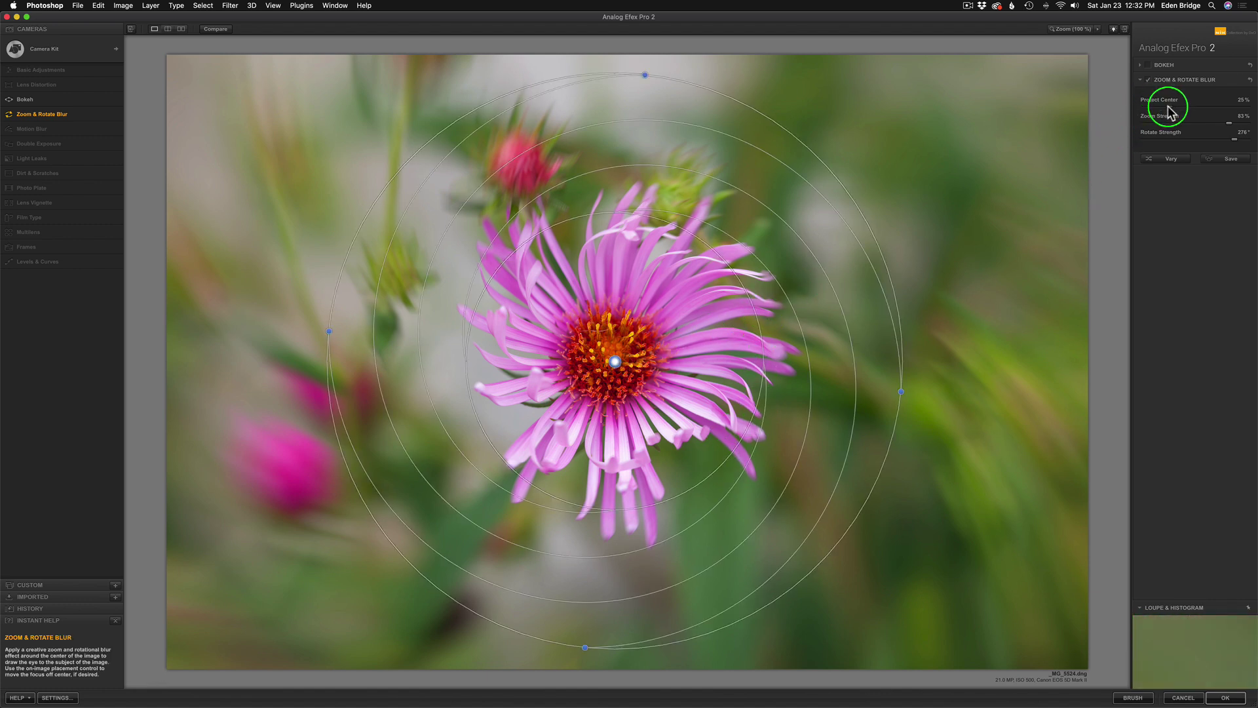
# Lower Protect Center to 22% and compare the photo with the Zoom & Rotate Blur off and on
pyautogui.moveTo(1169, 106)
pyautogui.mouseDown()
pyautogui.moveTo(1150, 106)
pyautogui.moveTo(1169, 108)
pyautogui.mouseUp()
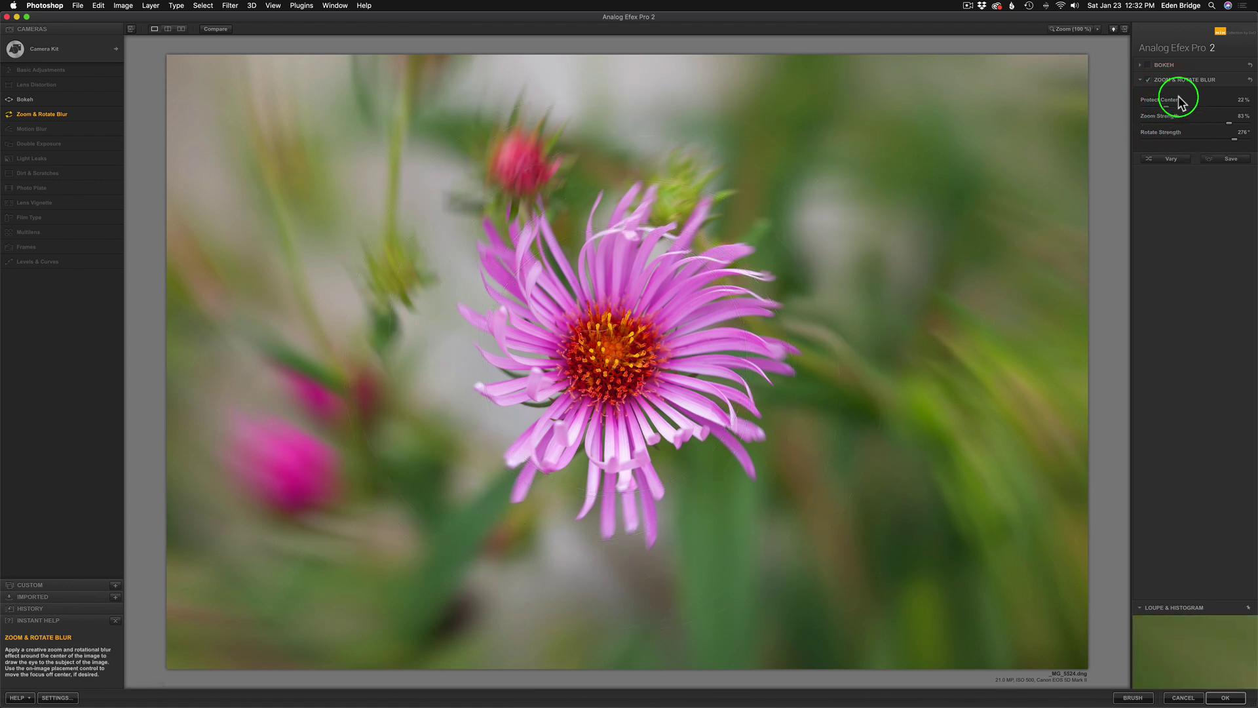
pyautogui.click(1147, 79)
pyautogui.click(1147, 80)
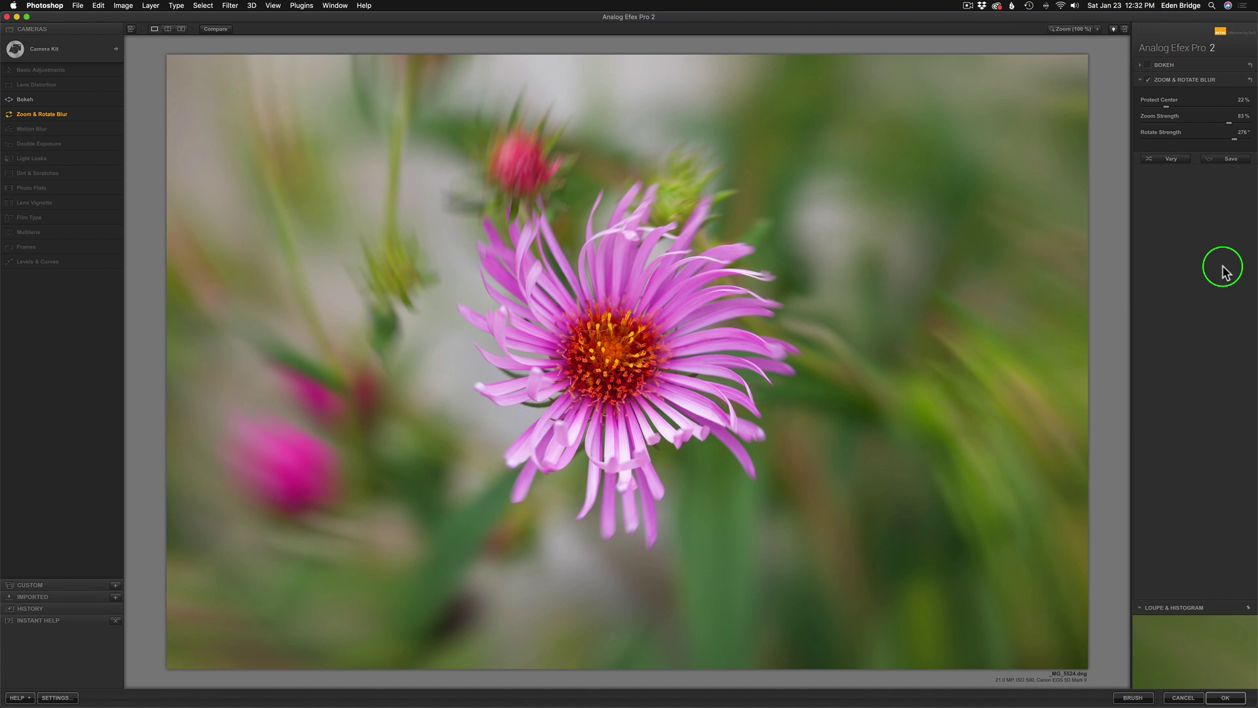
# Add the Bokeh filter back on top, compare the photo with it off and on, and set its blur strength to 50%
pyautogui.moveTo(1229, 130); pyautogui.dragTo(1218, 126)
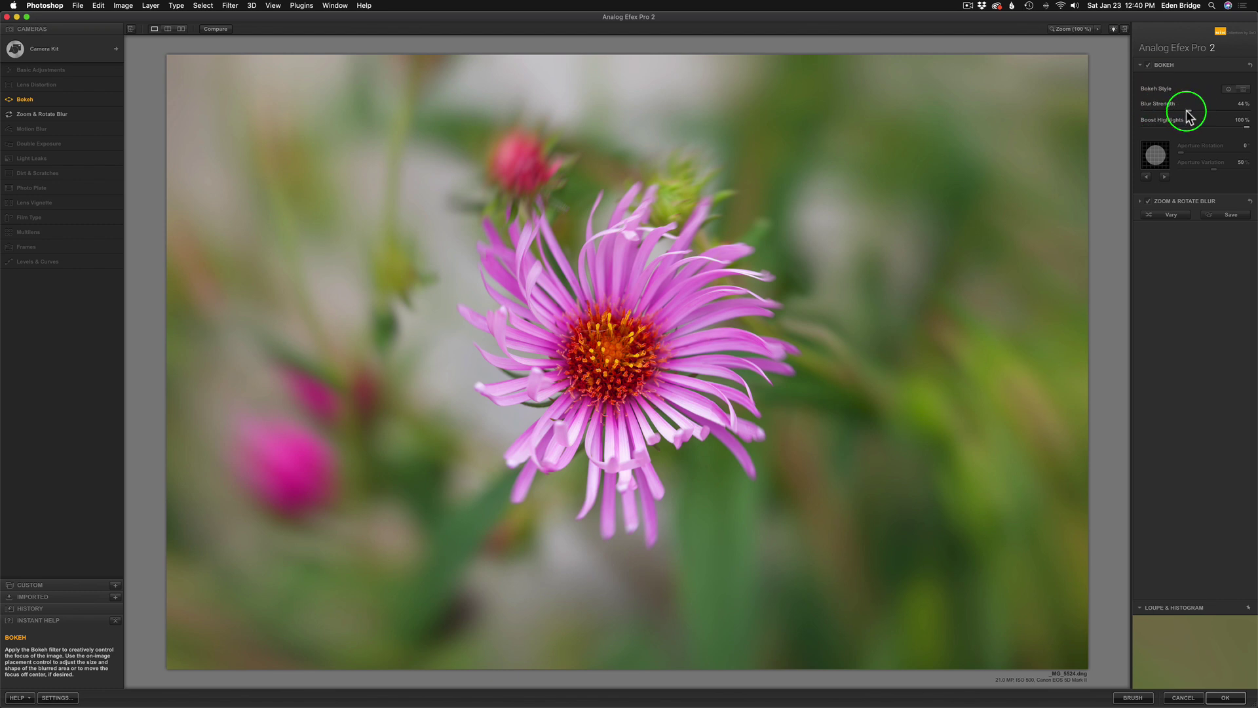
pyautogui.click(1147, 66)
pyautogui.click(1147, 66)
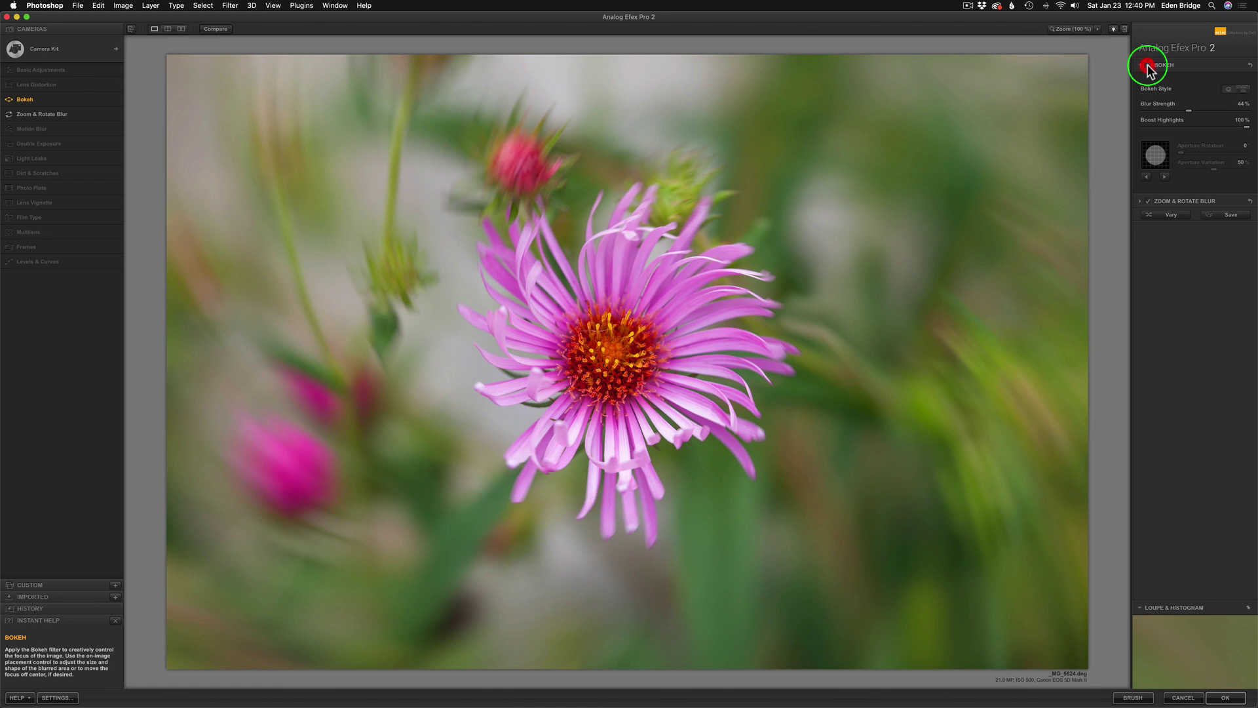
pyautogui.moveTo(1192, 117)
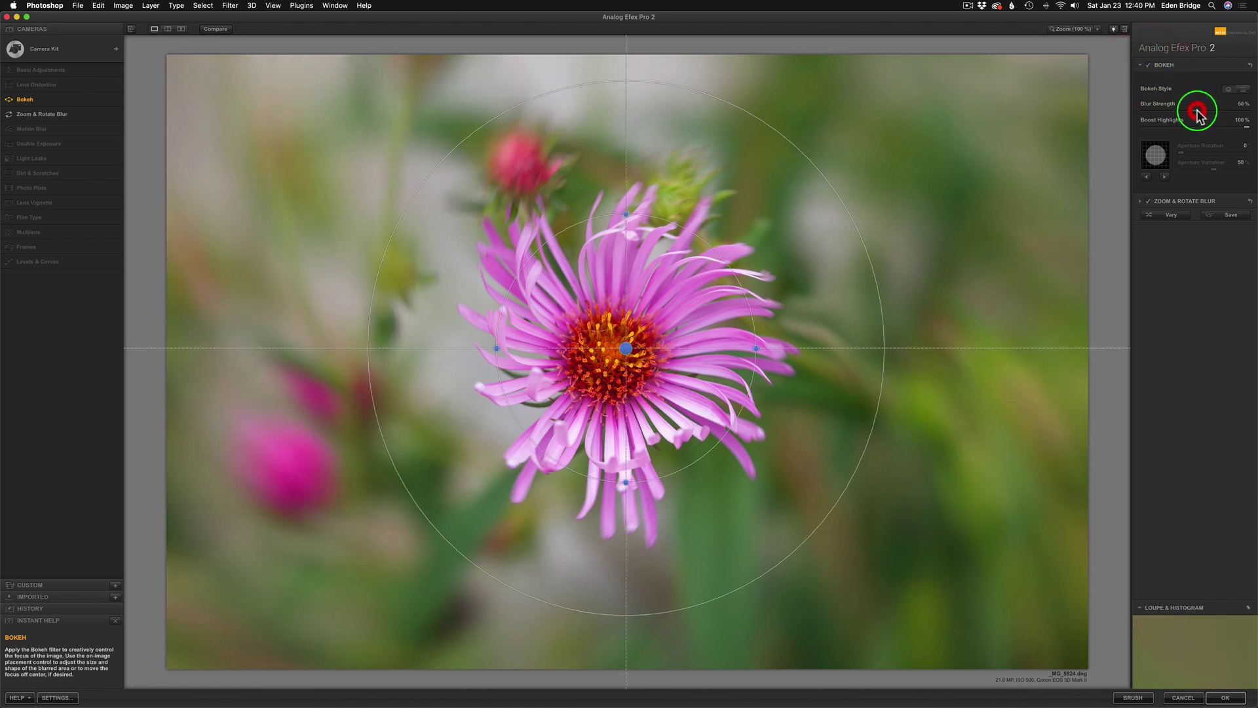
# Turn off the Bokeh and Zoom & Rotate Blur filters and add the Motion Blur filter to the camera
pyautogui.click(1147, 66)
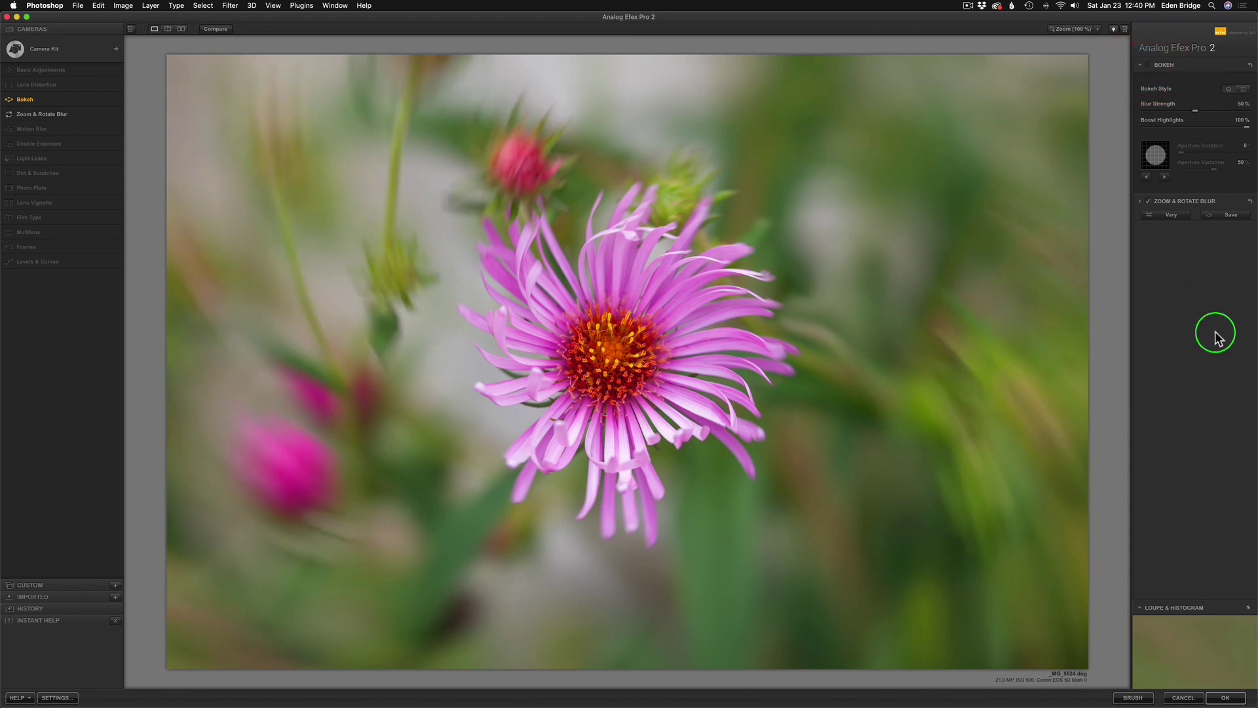
pyautogui.click(1149, 202)
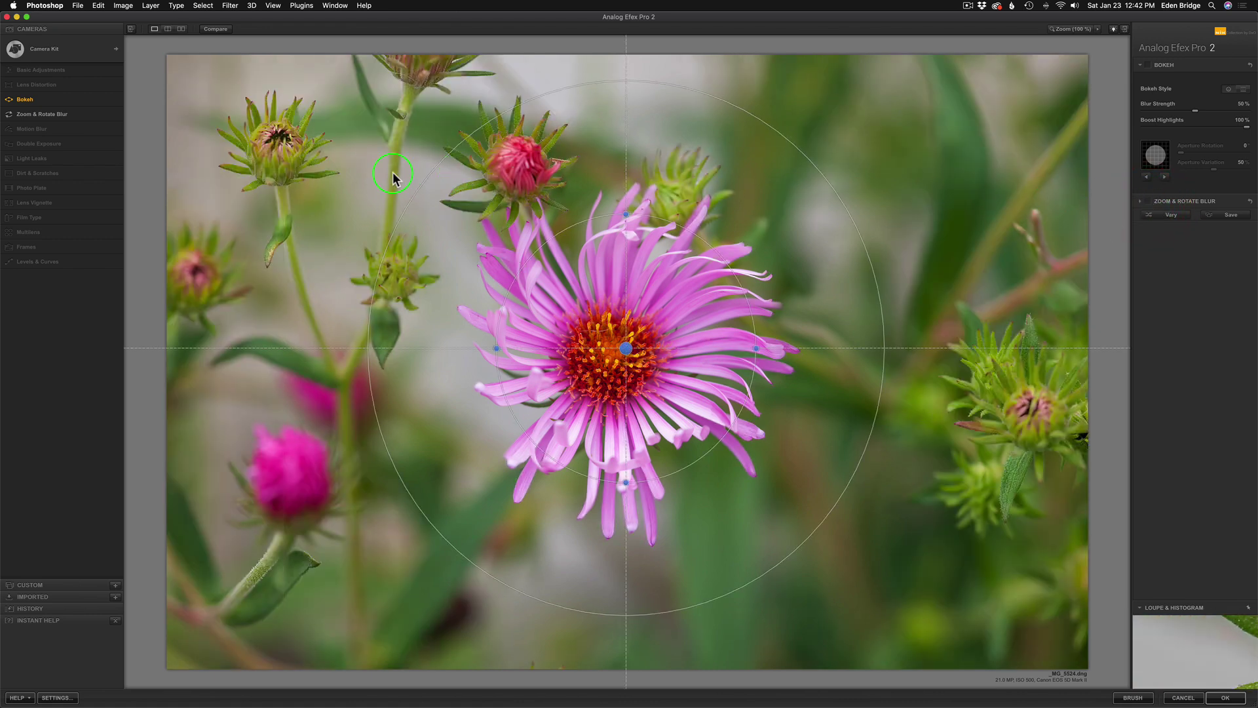
pyautogui.moveTo(77, 138)
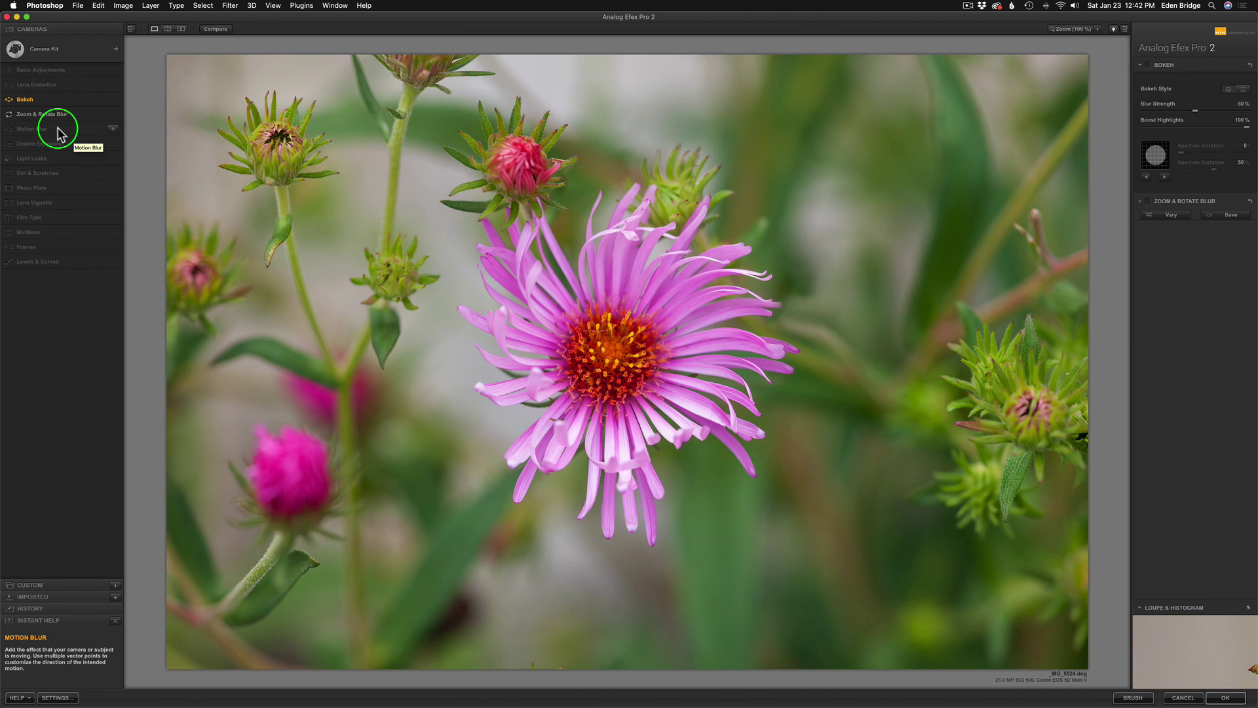
pyautogui.click(114, 131)
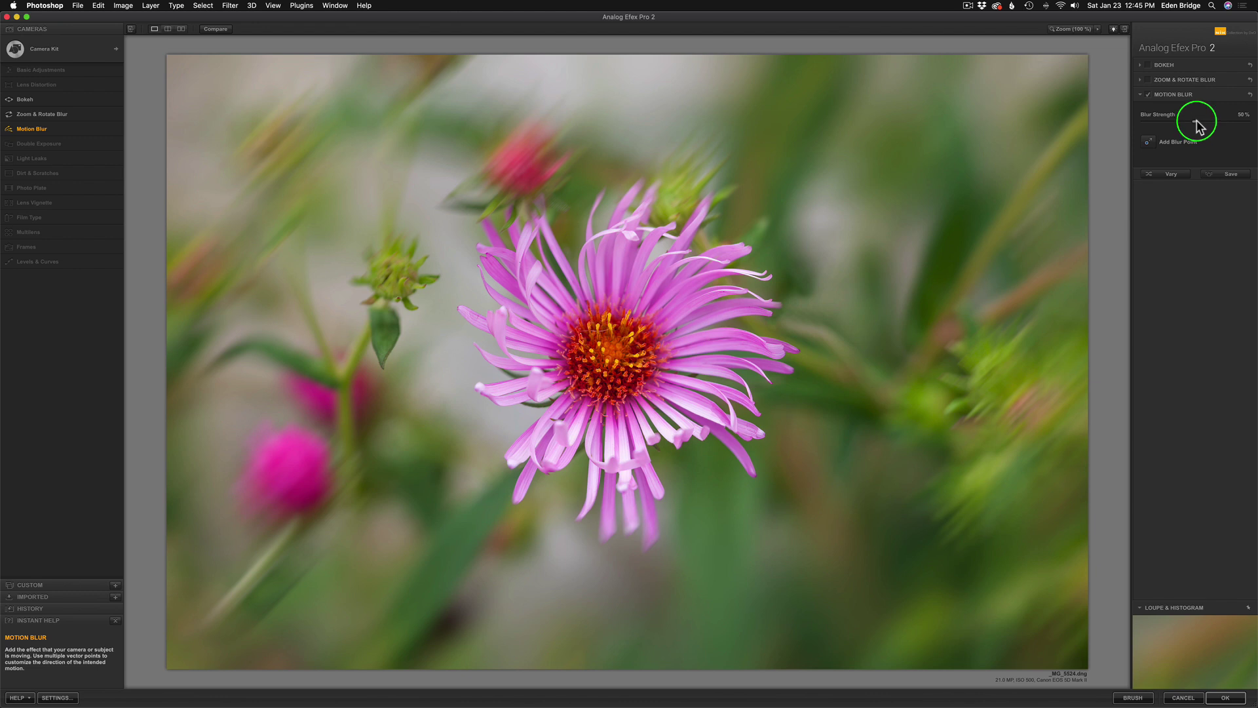
# Try a lower Motion Blur strength and settle on 56%
pyautogui.moveTo(1197, 124); pyautogui.dragTo(1171, 121)
pyautogui.moveTo(1173, 128); pyautogui.dragTo(1203, 128)
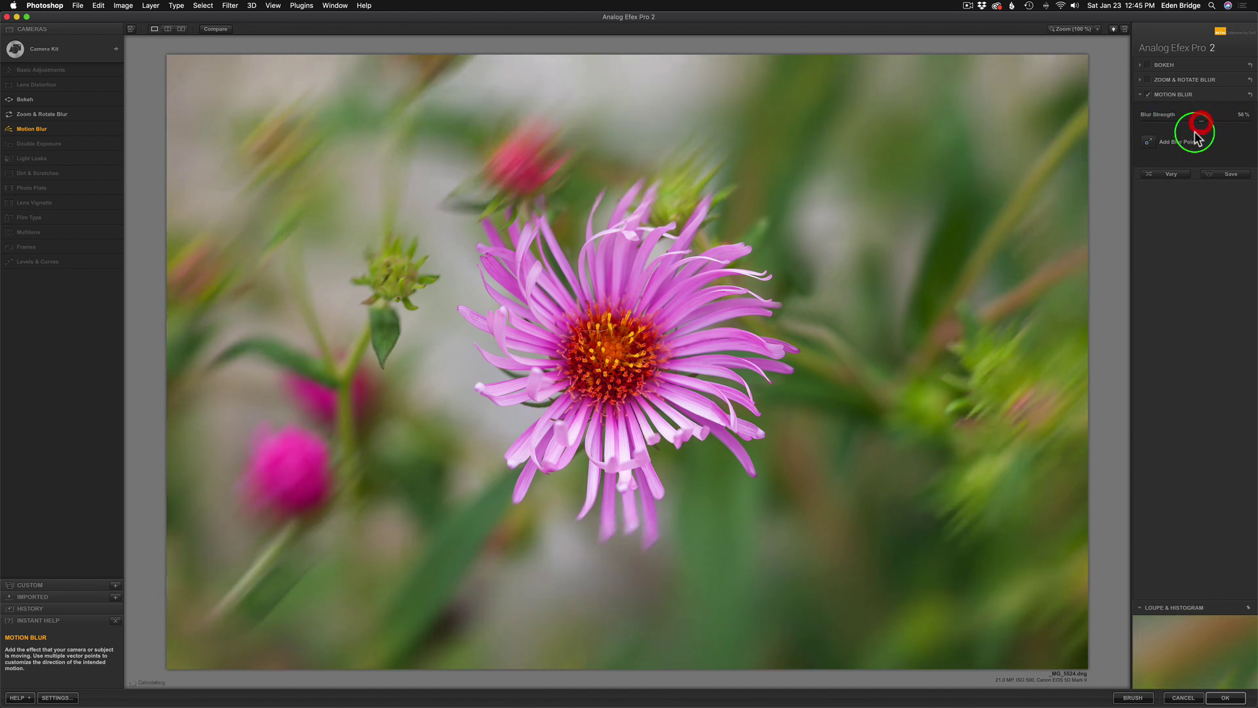
pyautogui.click(1167, 150)
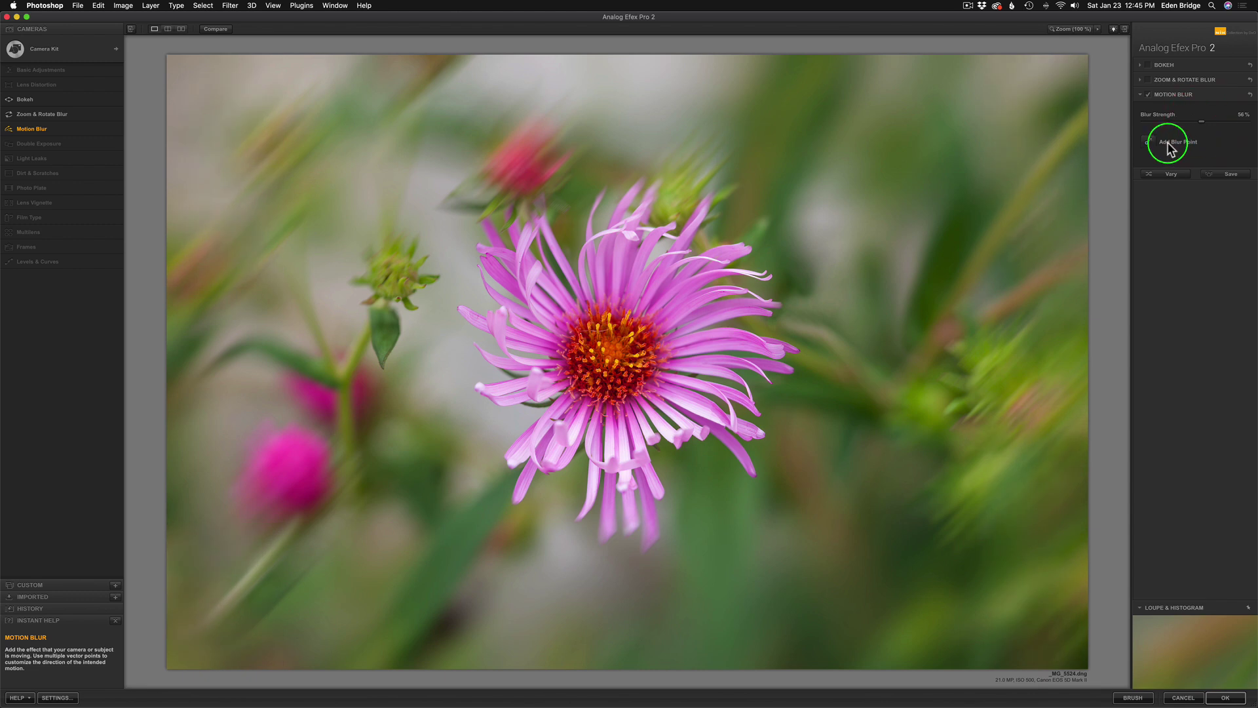
# Reshape the inner Motion Blur focus ellipse to fit closely around the petals and centre it on the flower
pyautogui.click(680, 254)
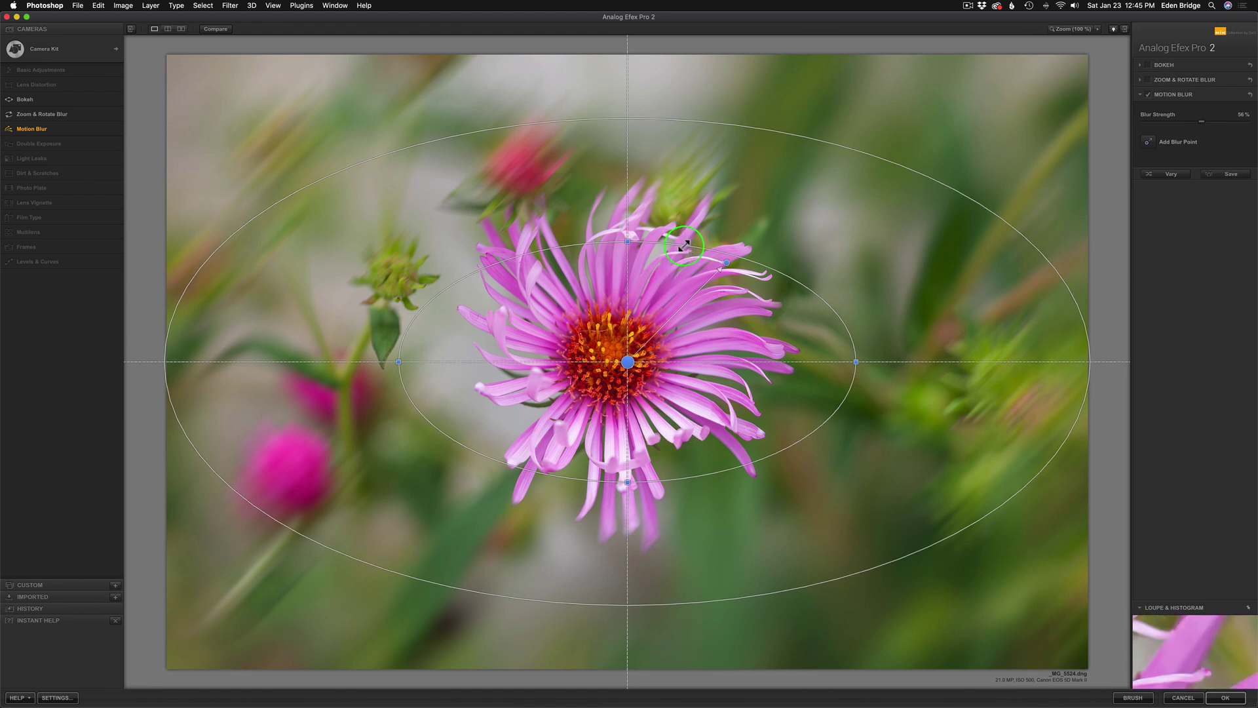
pyautogui.moveTo(684, 245); pyautogui.dragTo(721, 230)
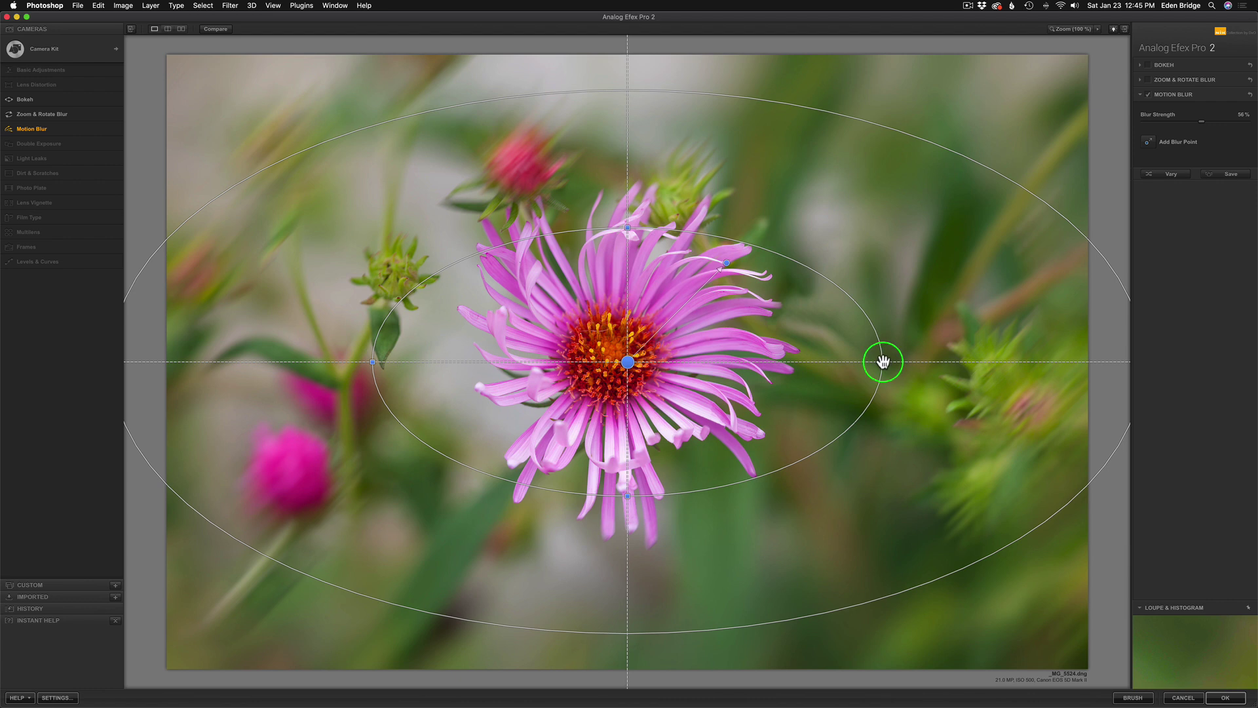
pyautogui.moveTo(883, 361); pyautogui.dragTo(778, 364)
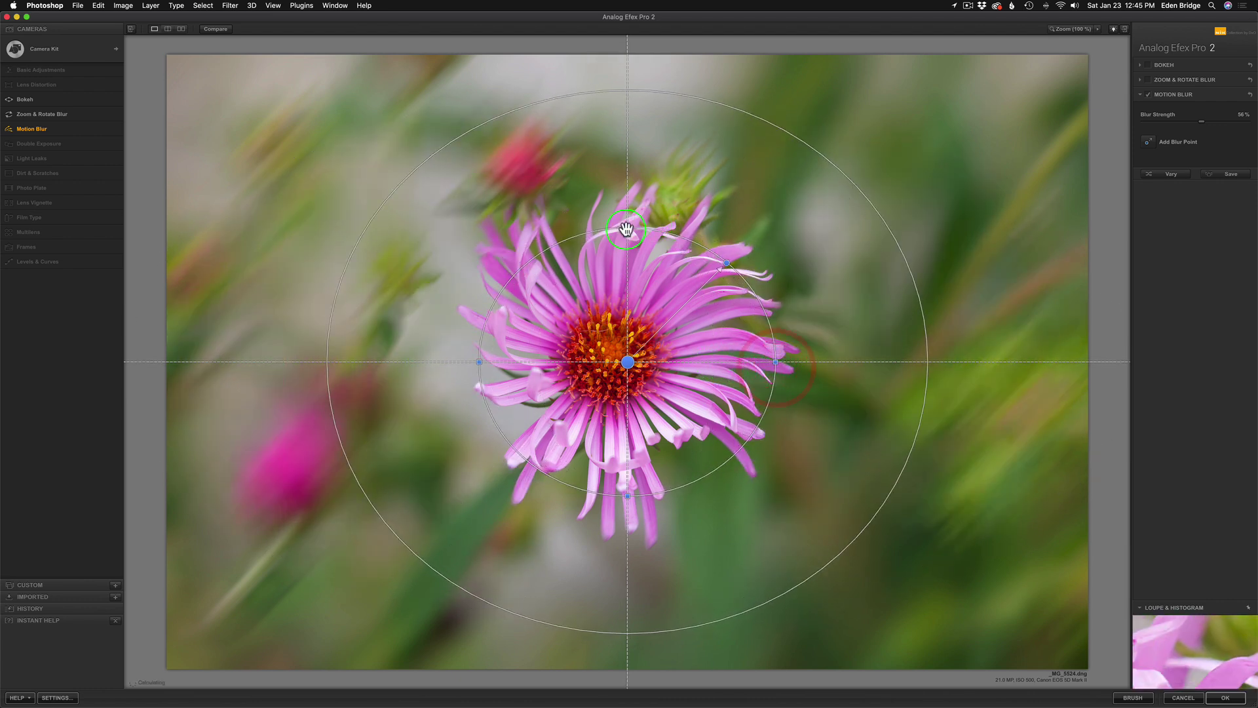
pyautogui.moveTo(626, 229); pyautogui.dragTo(624, 184)
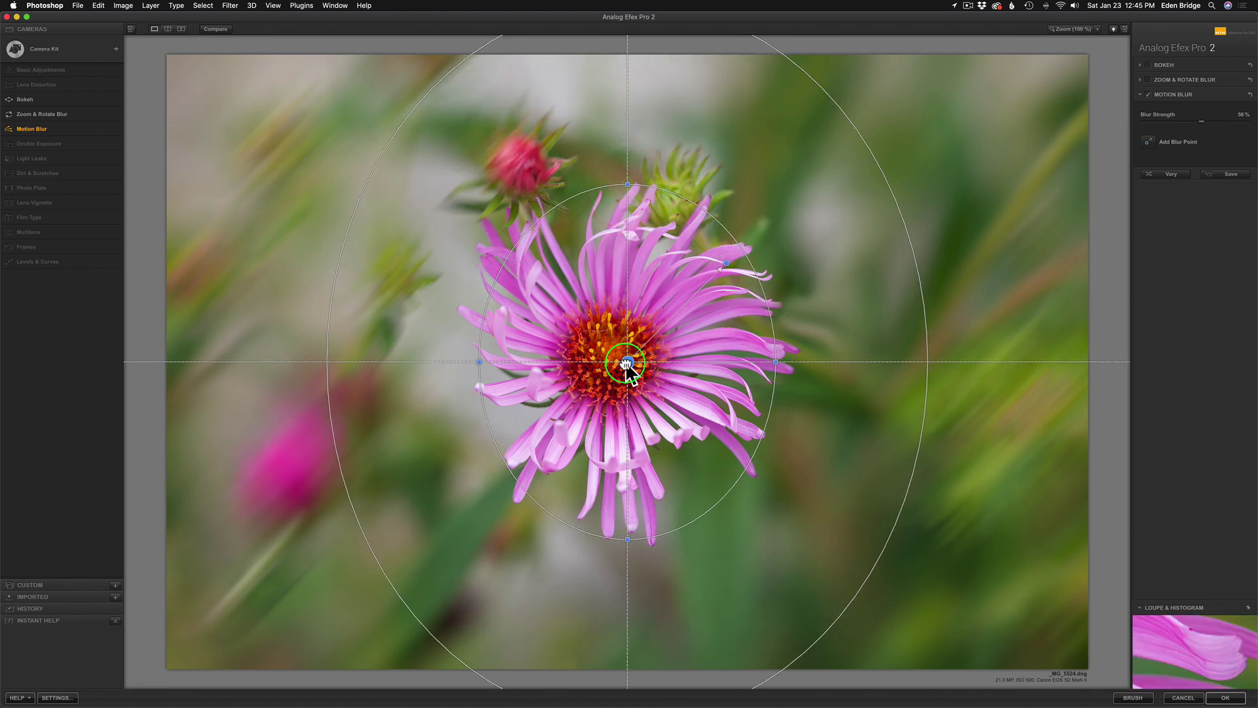
pyautogui.moveTo(624, 364); pyautogui.dragTo(612, 360)
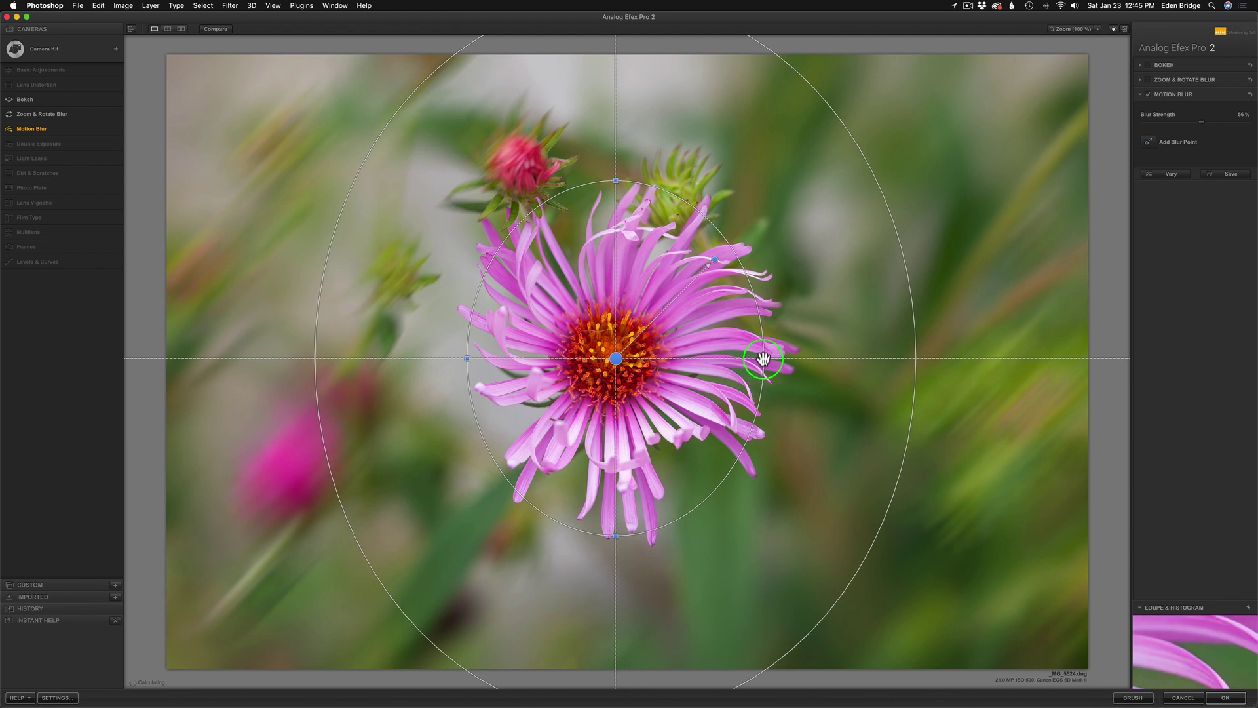
pyautogui.moveTo(762, 358); pyautogui.dragTo(769, 359)
pyautogui.click(616, 358)
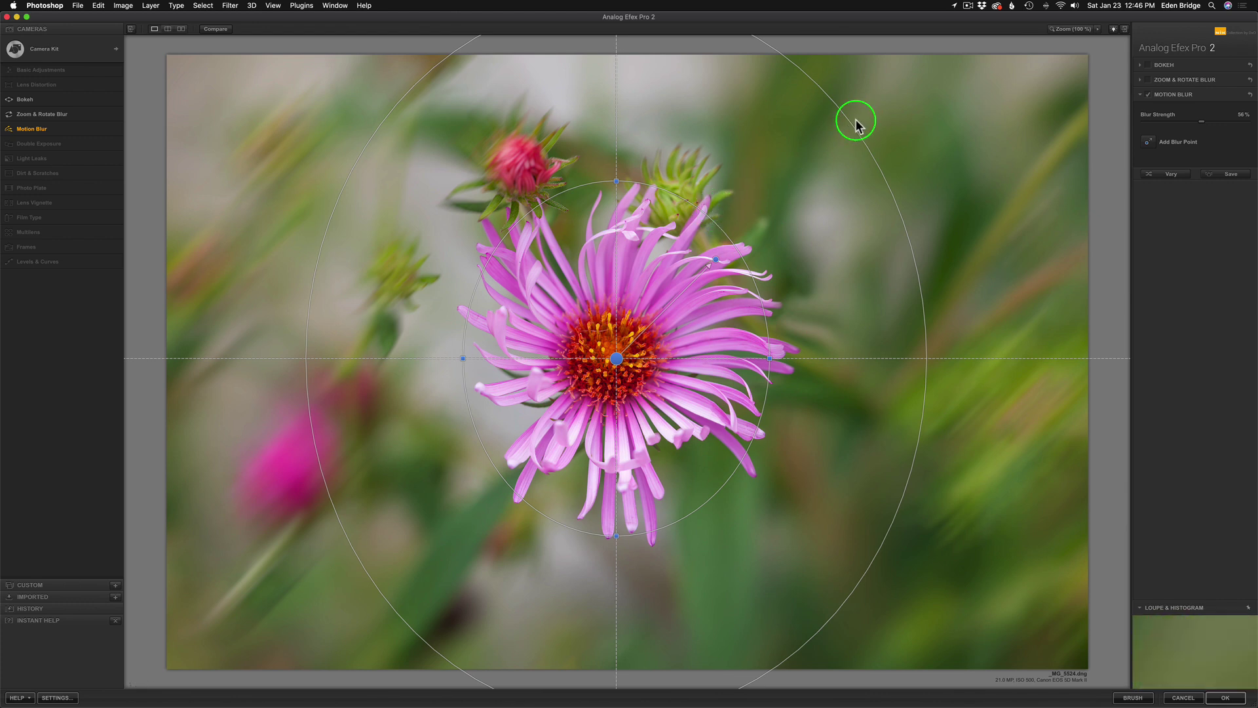
# Try different sizes for the outer Motion Blur ellipse, settle on a tighter one, and nudge the focus centre slightly left
pyautogui.moveTo(852, 124); pyautogui.dragTo(769, 168)
pyautogui.click(636, 160)
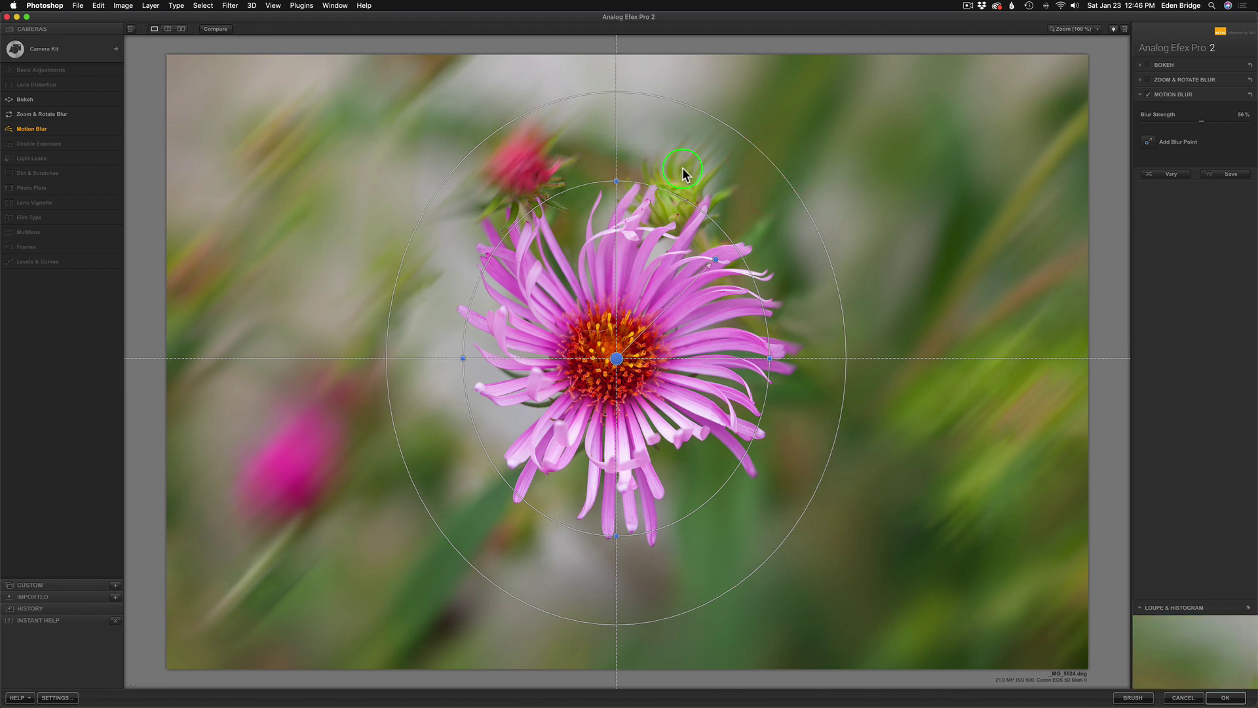
pyautogui.moveTo(774, 165); pyautogui.dragTo(836, 116)
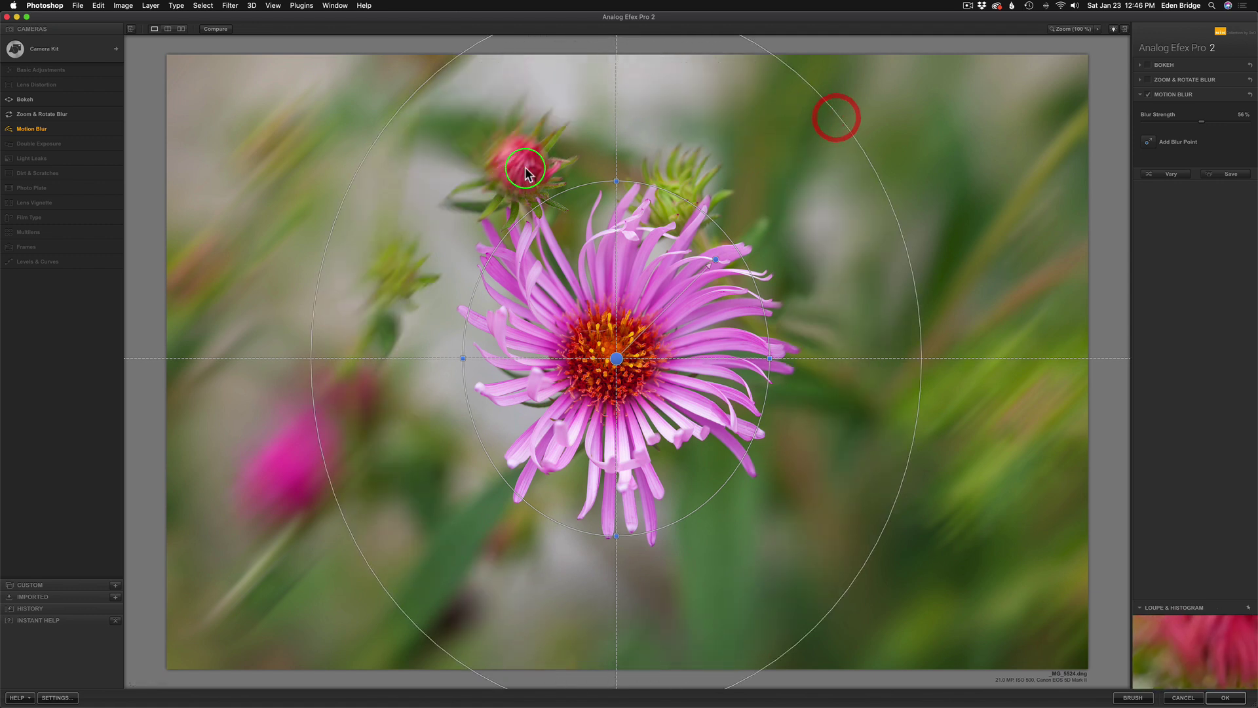
pyautogui.click(831, 155)
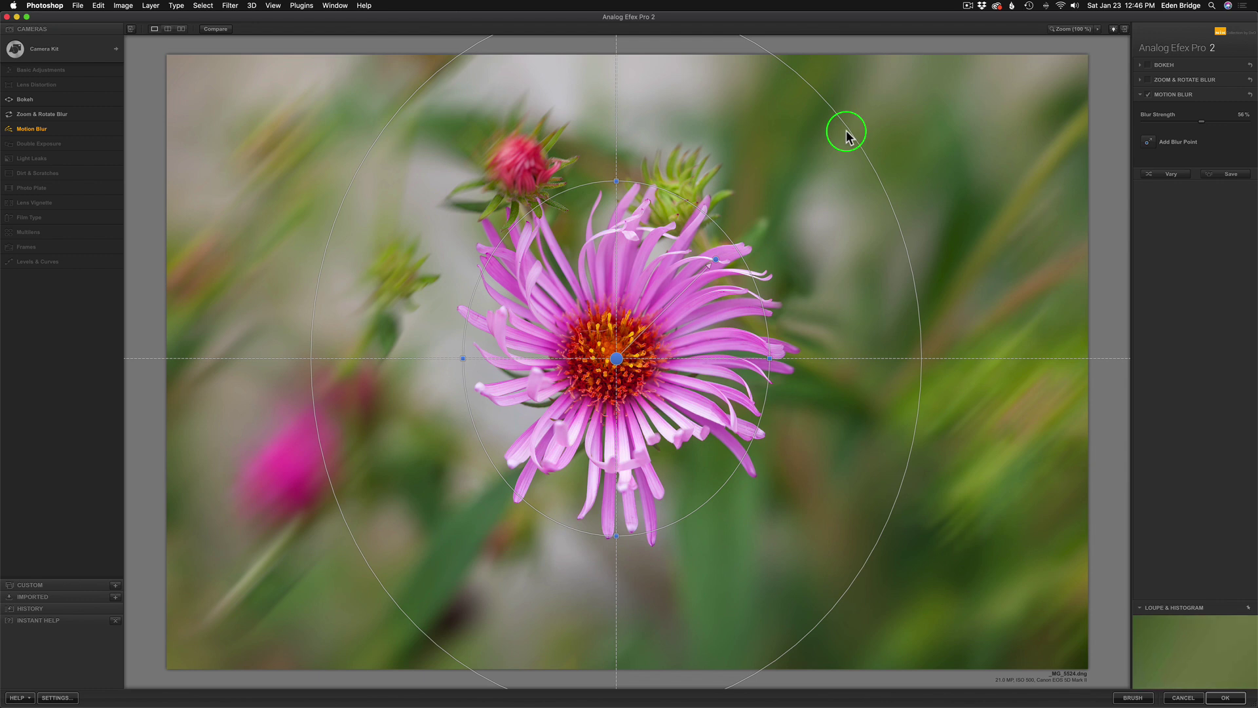
pyautogui.moveTo(850, 131); pyautogui.dragTo(793, 180)
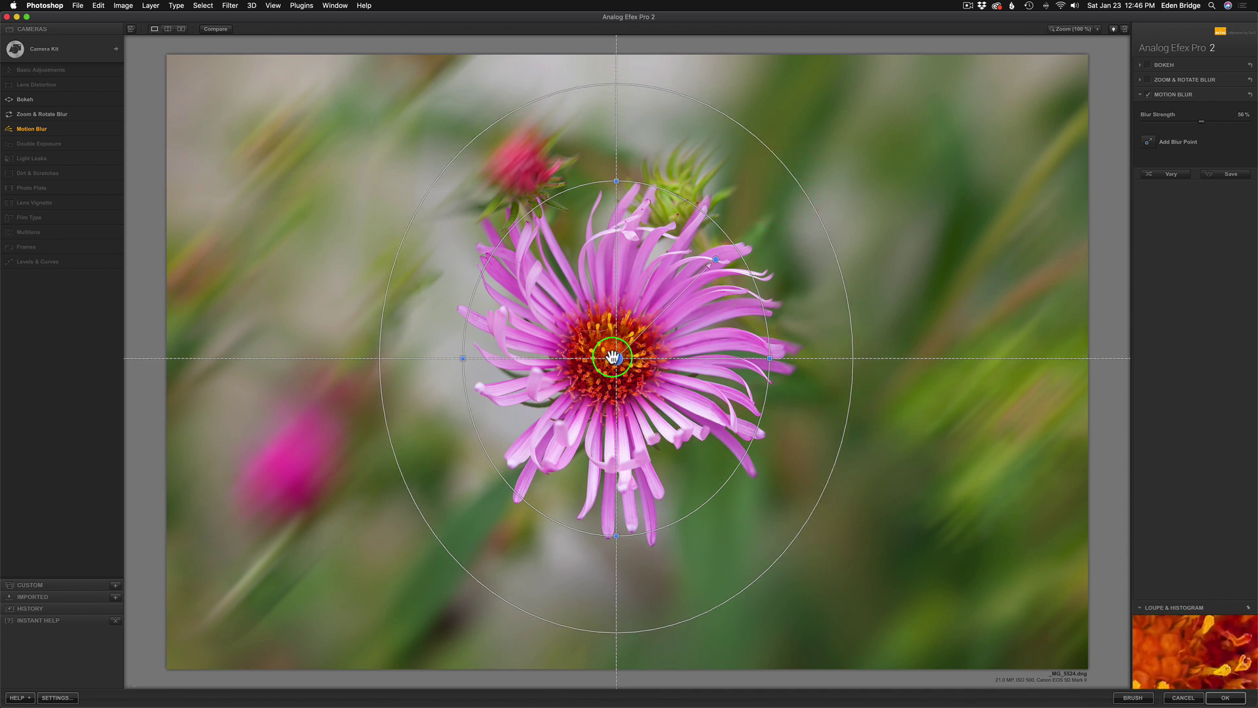
pyautogui.moveTo(616, 358)
pyautogui.mouseDown()
pyautogui.moveTo(633, 356)
pyautogui.moveTo(613, 357)
pyautogui.mouseUp()
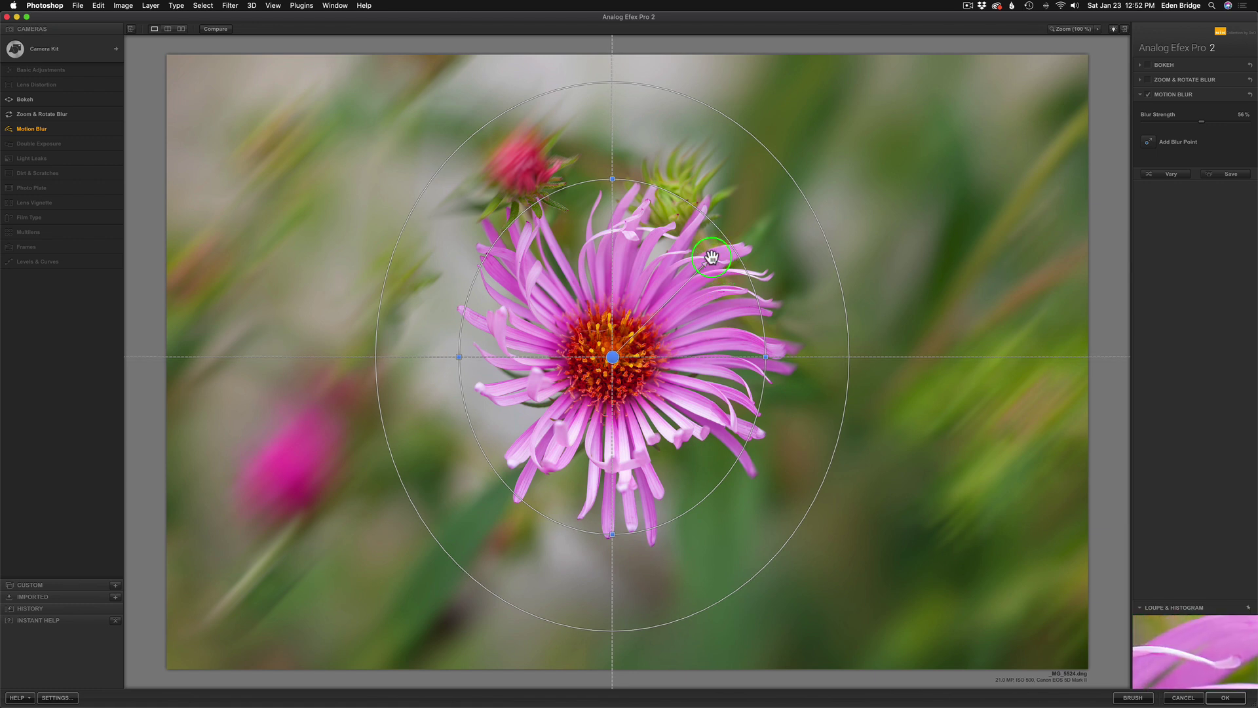
# Lengthen the motion vector up and to the right, swing it down to the right, and shorten it to within the petals
pyautogui.moveTo(711, 258); pyautogui.dragTo(898, 126)
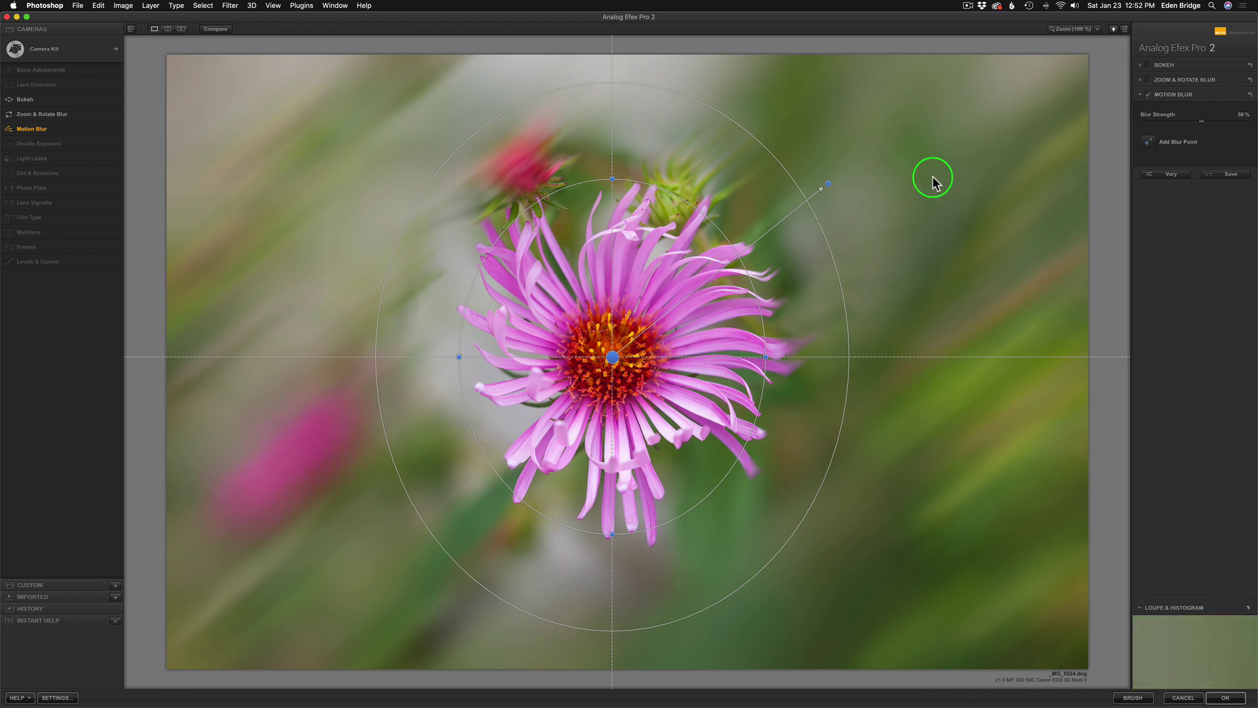
pyautogui.moveTo(829, 185); pyautogui.dragTo(849, 477)
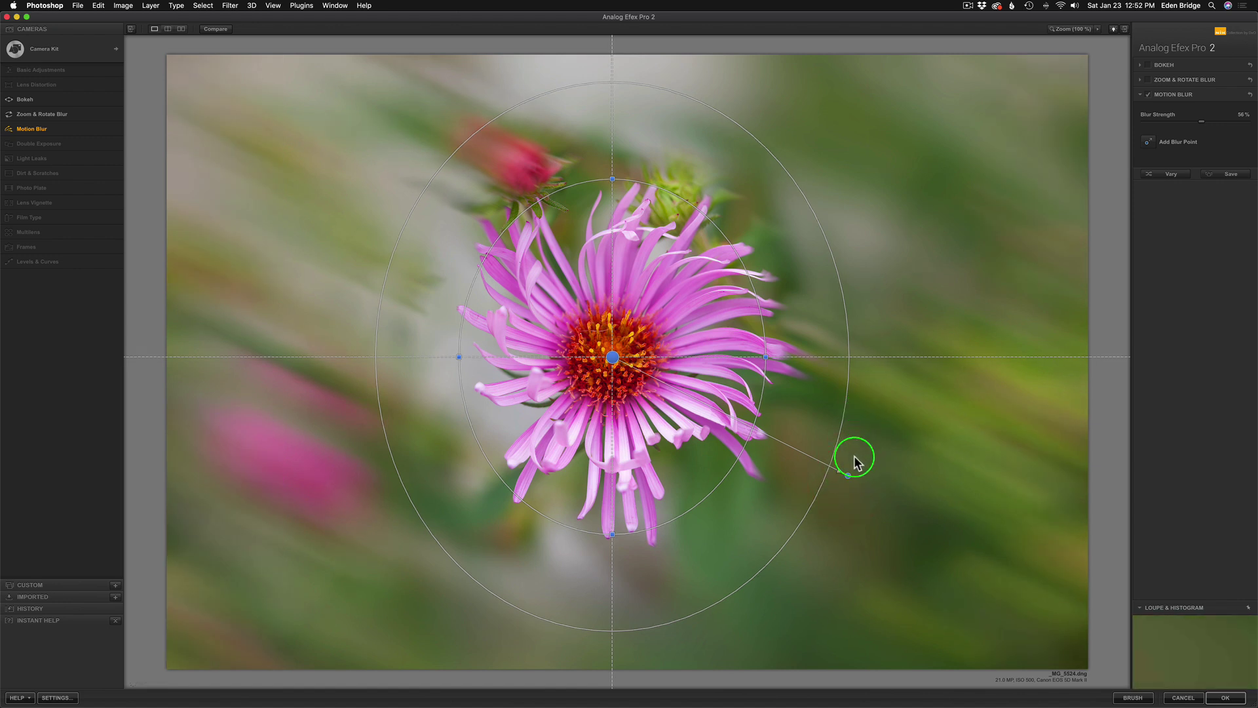
pyautogui.moveTo(846, 475); pyautogui.dragTo(705, 407)
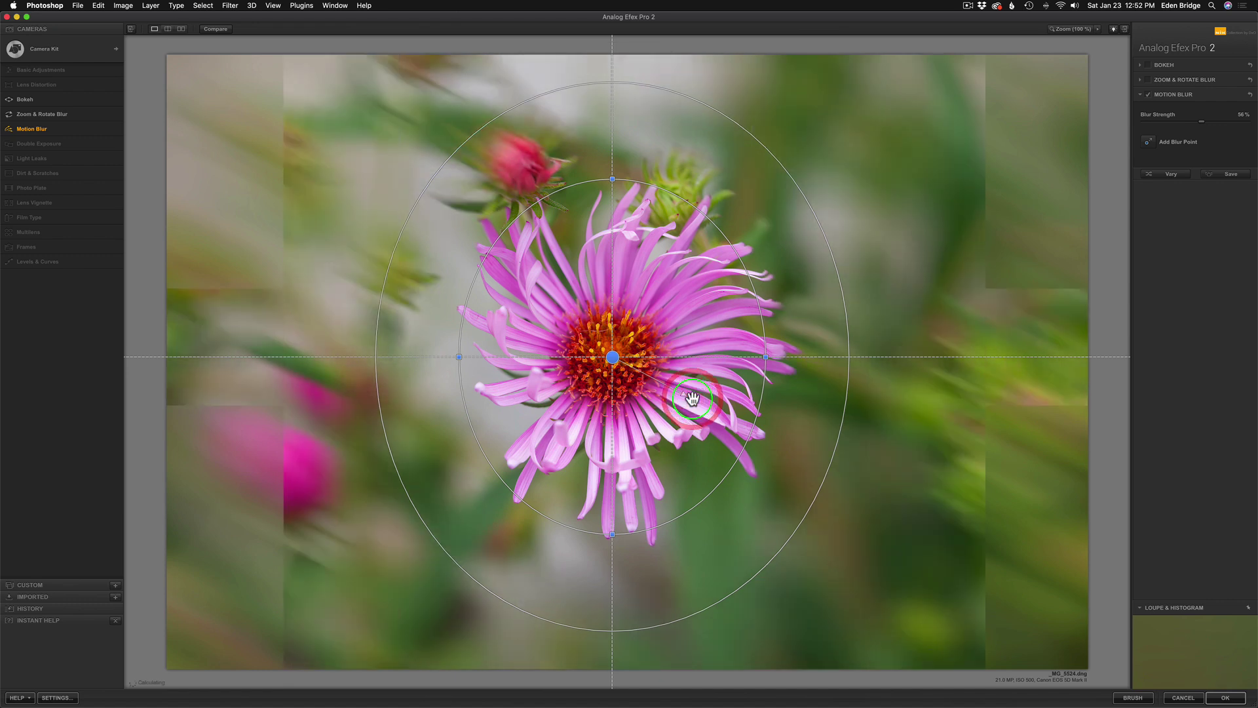
# Extend the central motion vector to the lower-right petals and add a blur point in the right background, angled up along the stem
pyautogui.moveTo(691, 397); pyautogui.dragTo(753, 422)
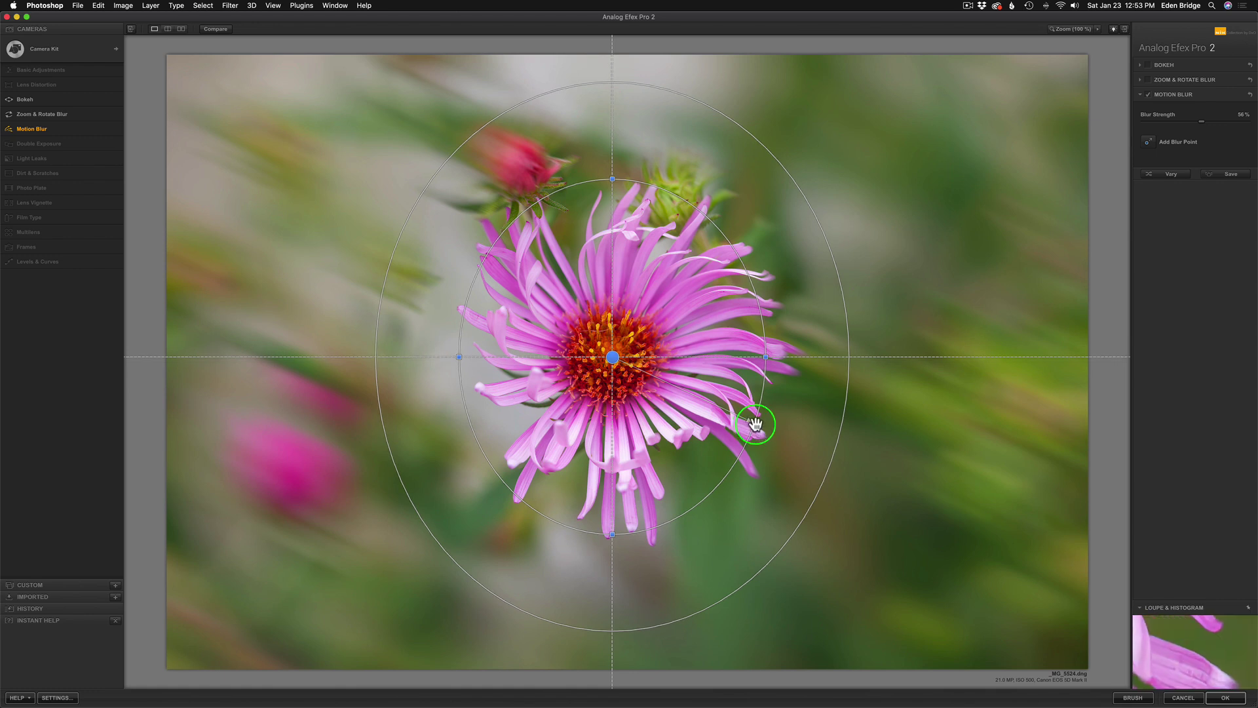
pyautogui.moveTo(749, 423); pyautogui.dragTo(752, 422)
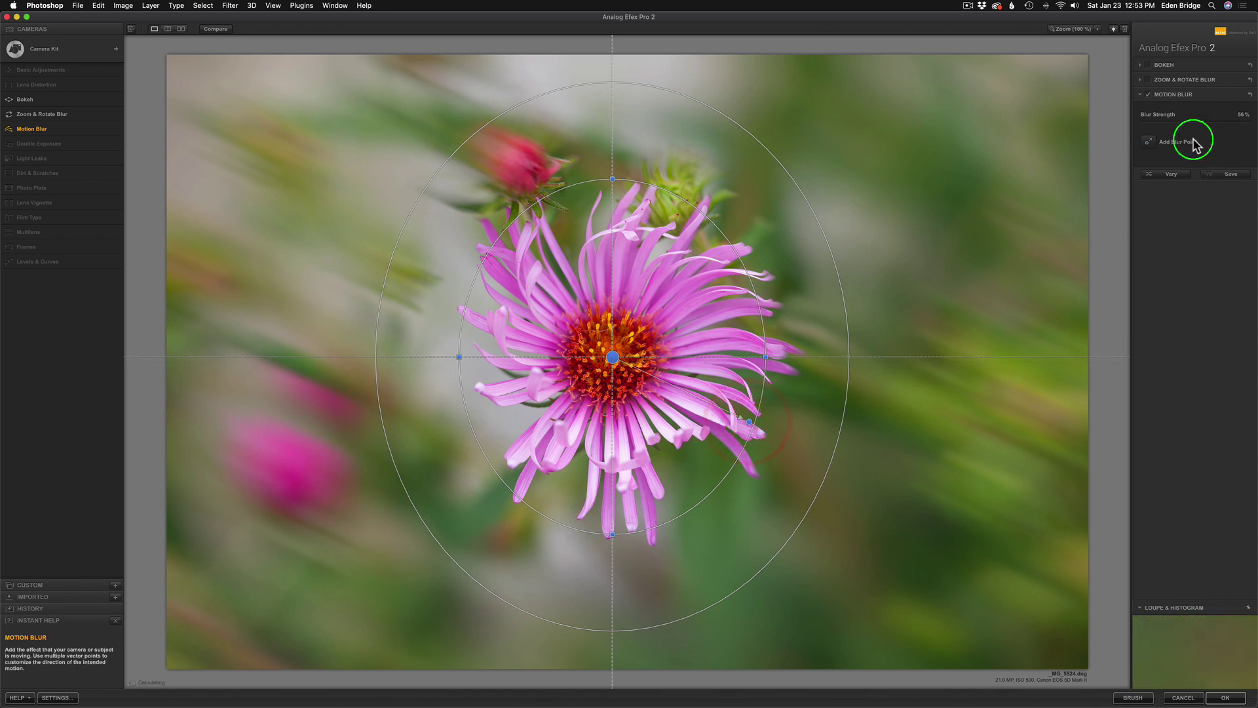
pyautogui.click(1148, 142)
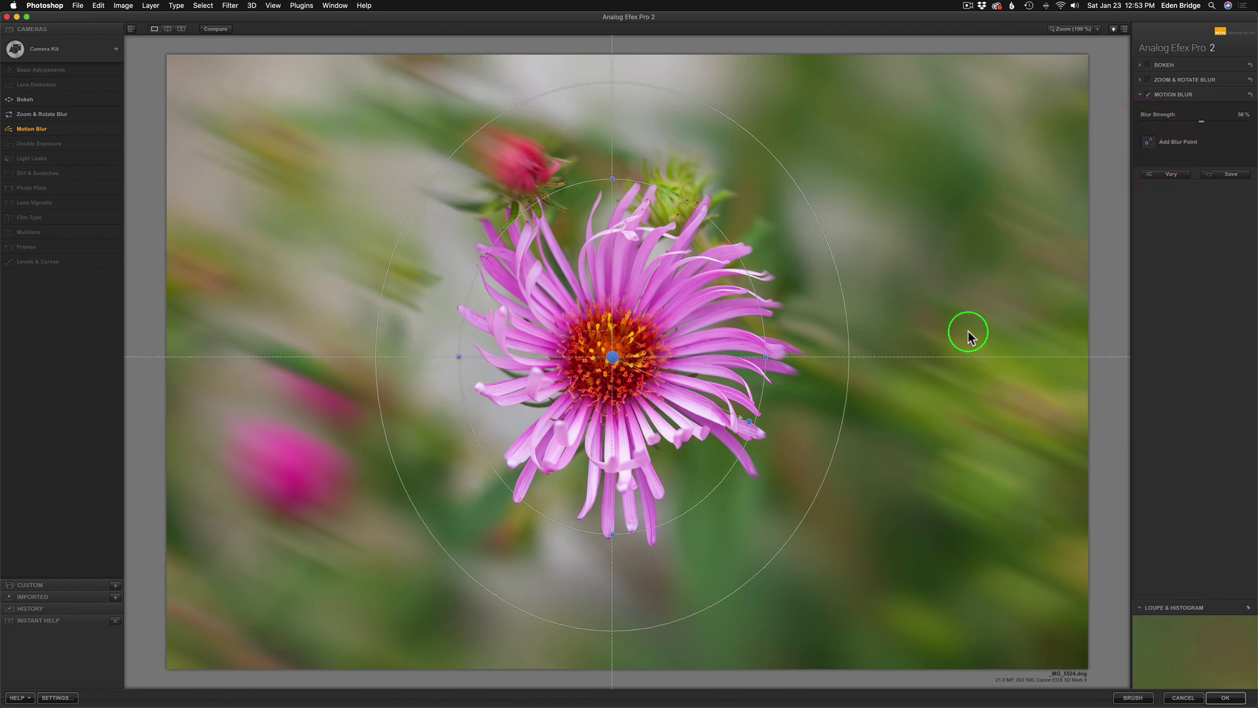
pyautogui.moveTo(979, 261); pyautogui.dragTo(1044, 202)
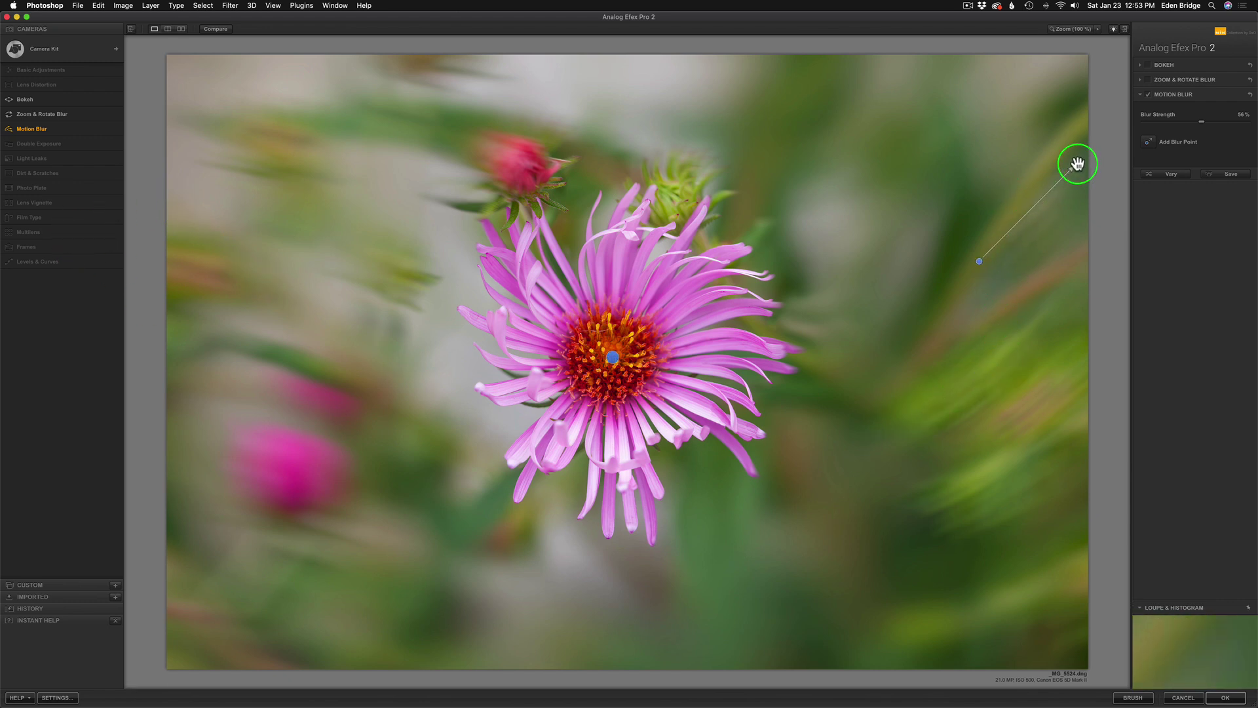
pyautogui.moveTo(1077, 163); pyautogui.dragTo(1040, 185)
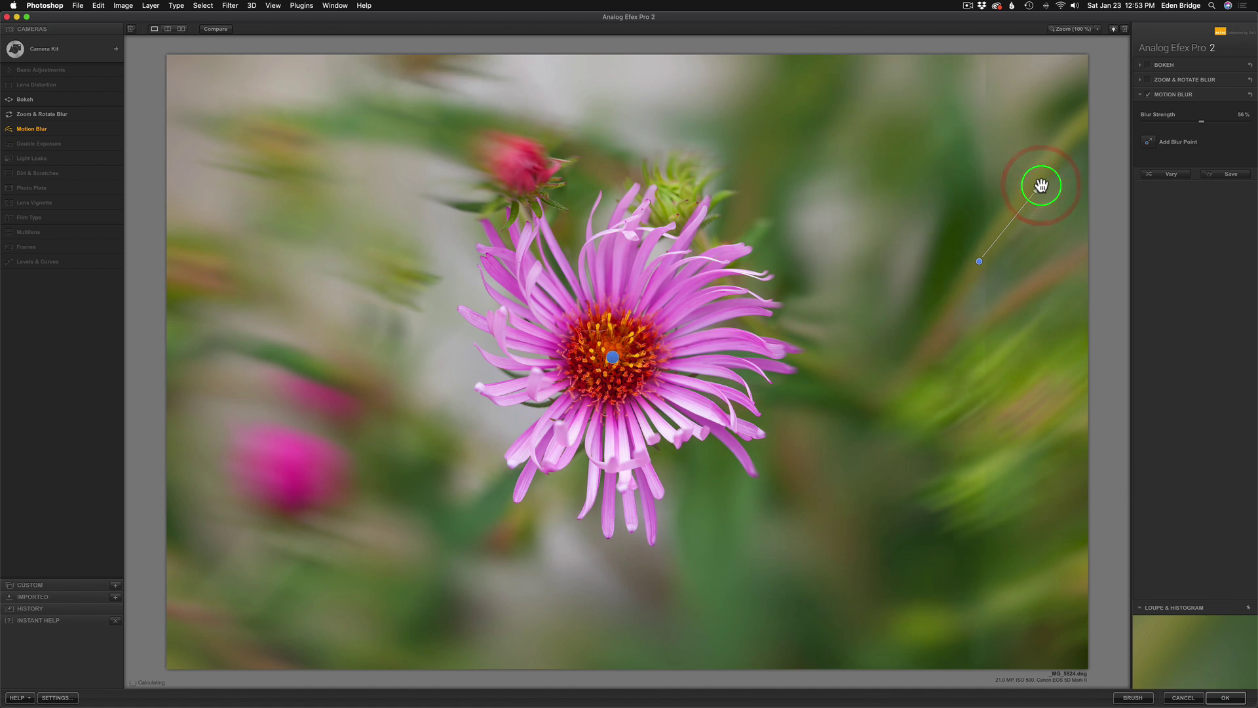
pyautogui.moveTo(1041, 186); pyautogui.dragTo(1062, 150)
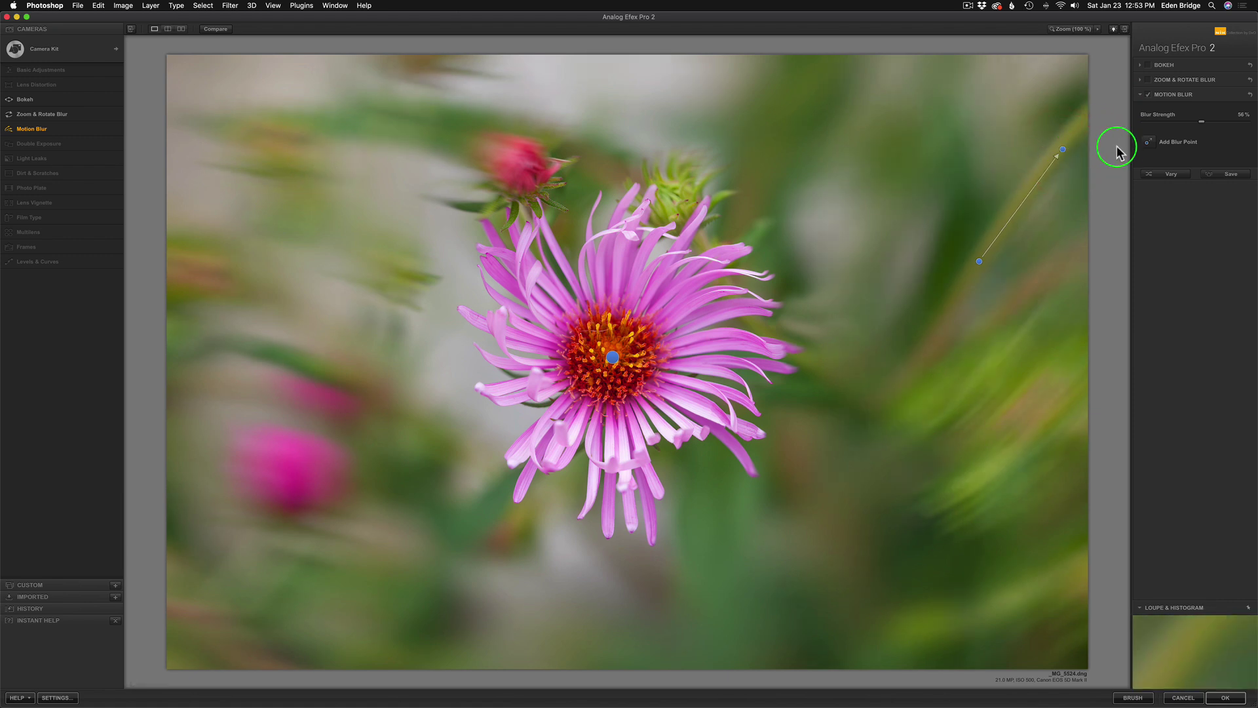
# Add a blur point beside the upper-left bud with a steep upward vector, and another below the magenta bud angled down to the right
pyautogui.click(1148, 143)
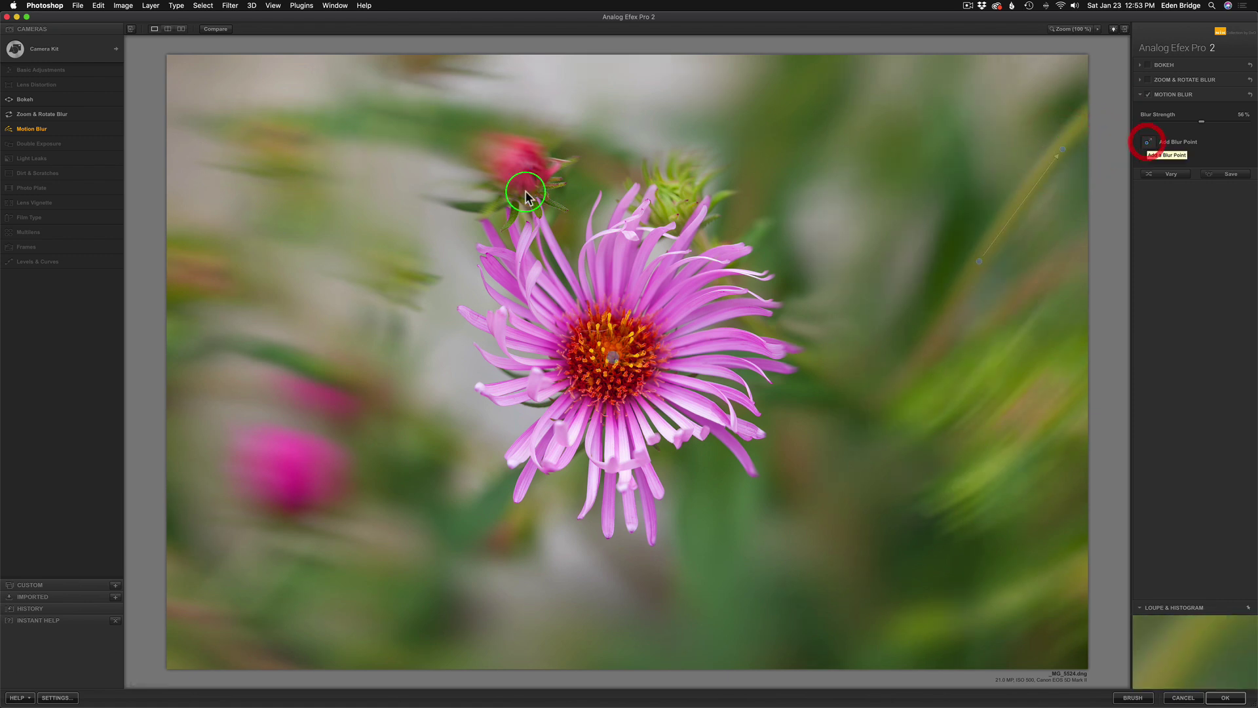
pyautogui.click(304, 167)
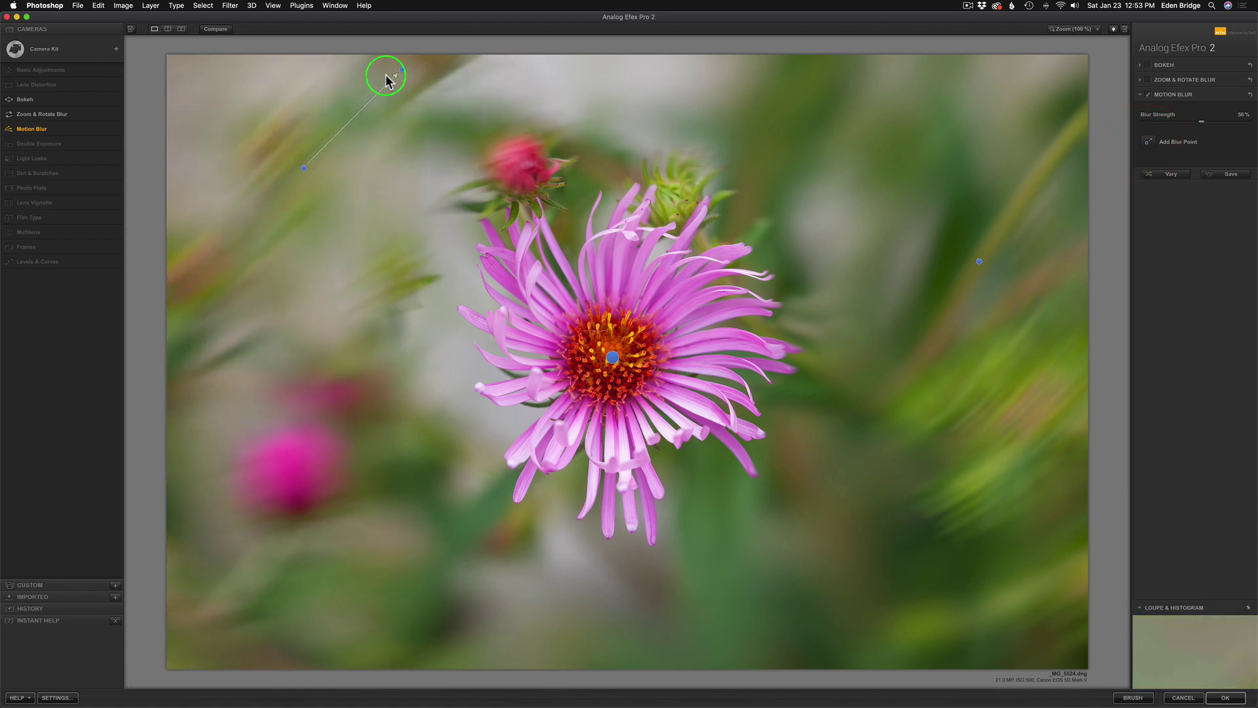
pyautogui.moveTo(396, 68); pyautogui.dragTo(298, 66)
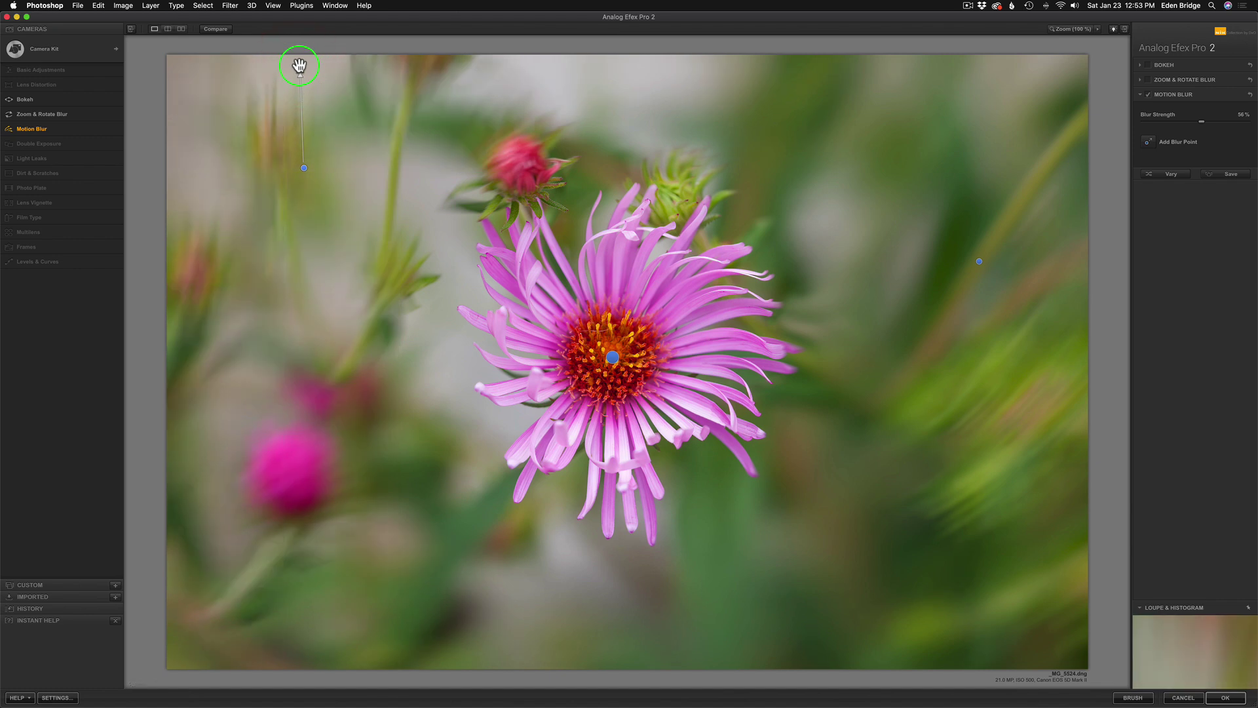
pyautogui.moveTo(301, 67); pyautogui.dragTo(325, 70)
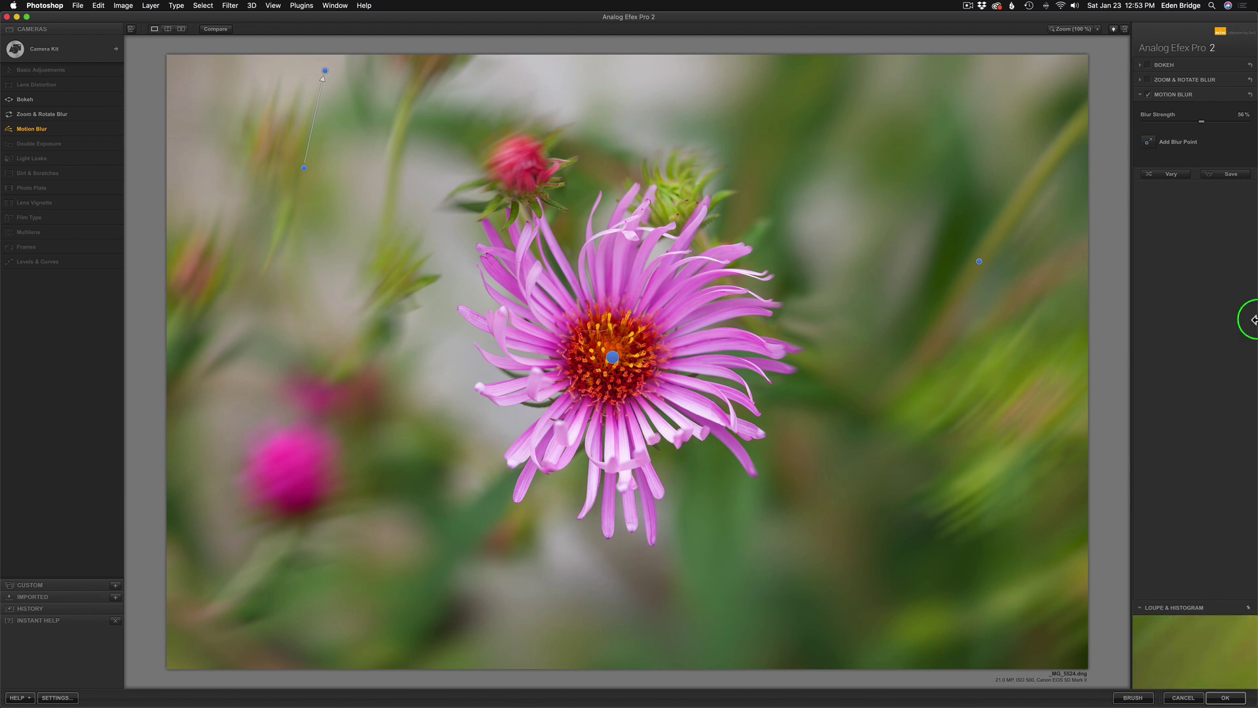
pyautogui.click(1148, 144)
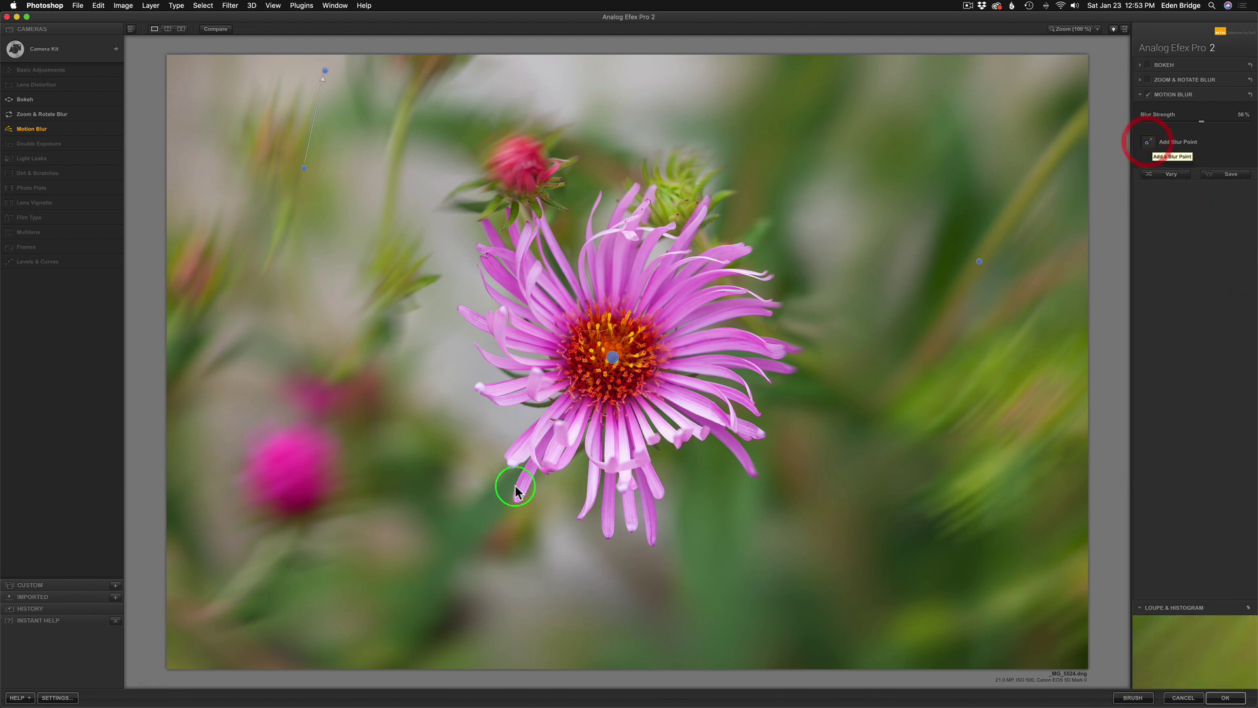
pyautogui.moveTo(363, 528); pyautogui.dragTo(413, 610)
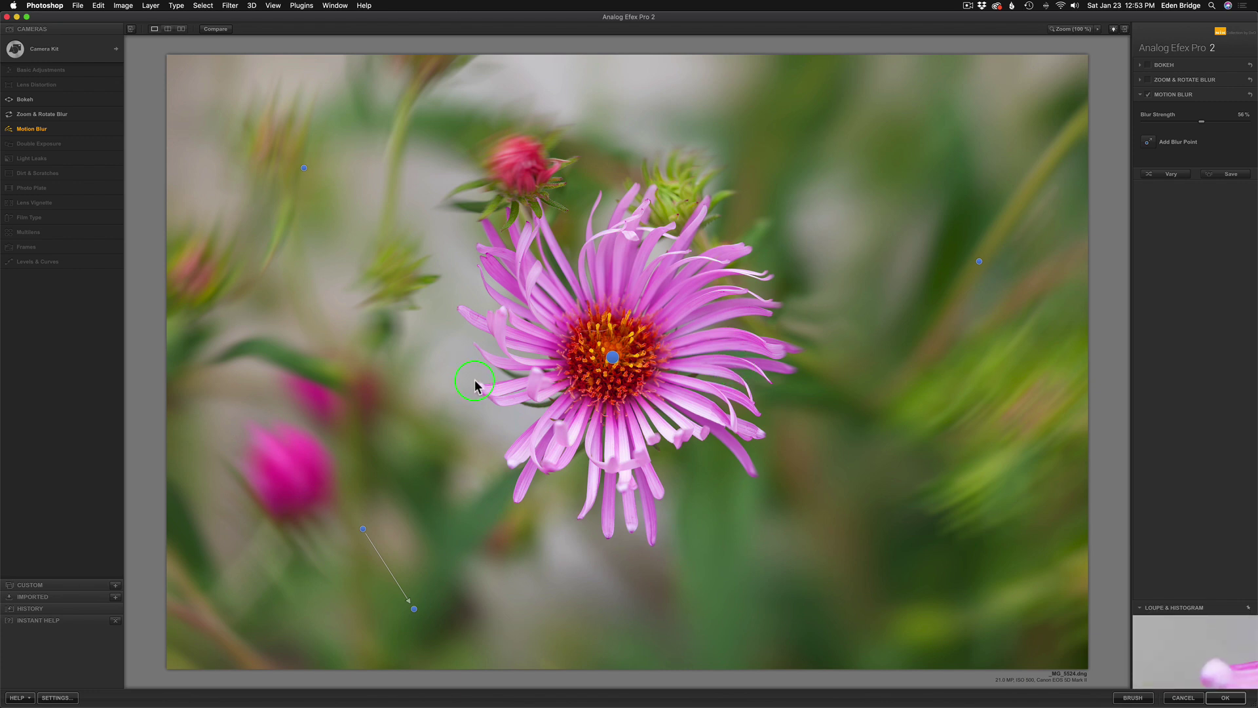
# Reduce the height of the Motion Blur focus ellipses around the flower, and compare the result with the original image
pyautogui.click(612, 357)
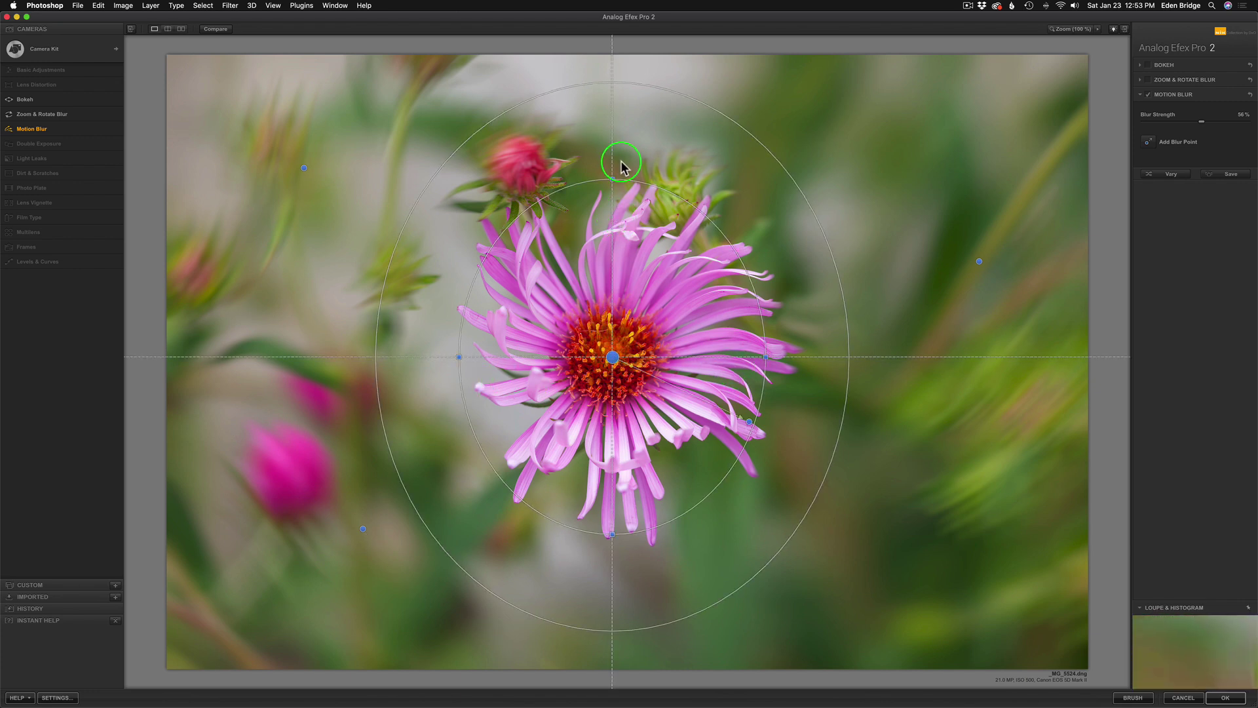
pyautogui.moveTo(612, 183); pyautogui.dragTo(613, 208)
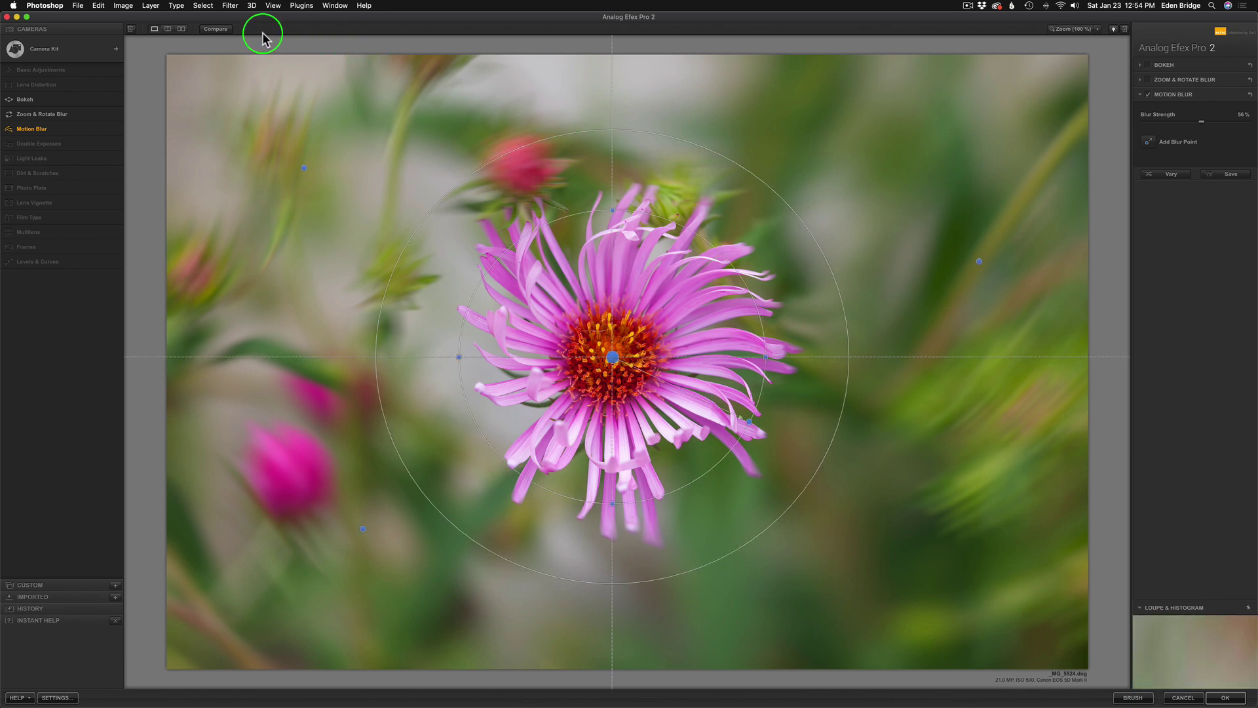
pyautogui.click(221, 30)
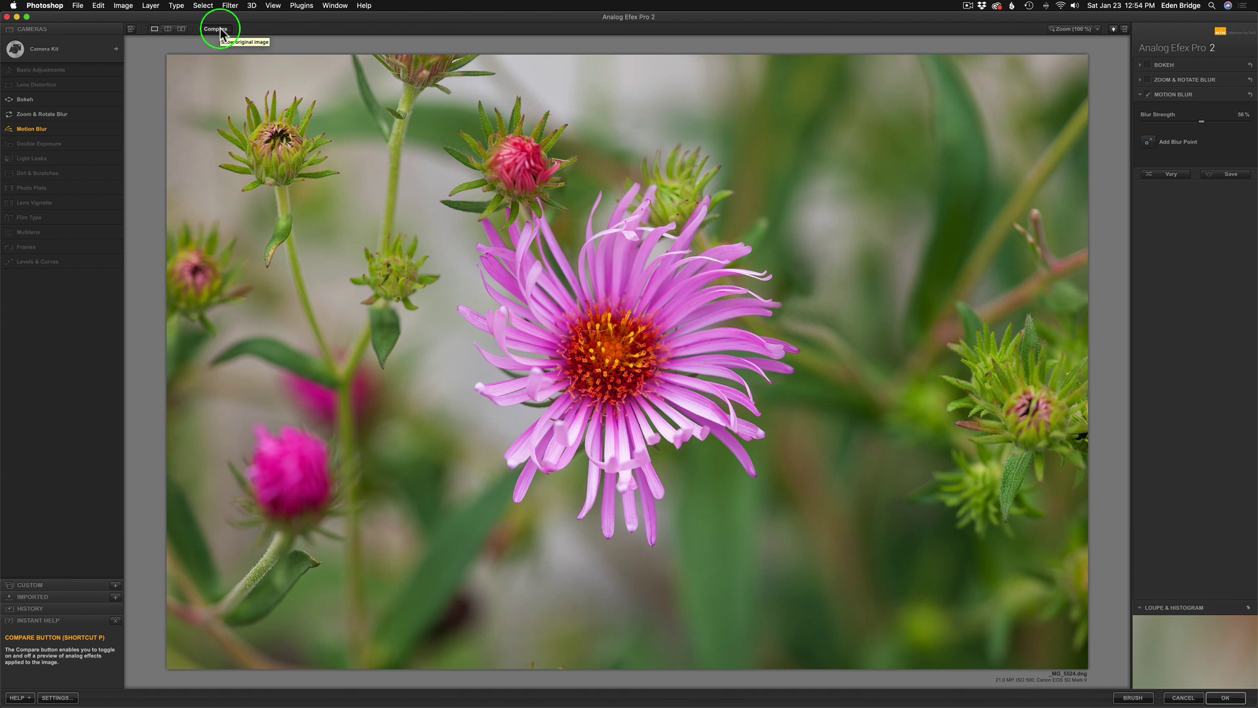
pyautogui.click(221, 30)
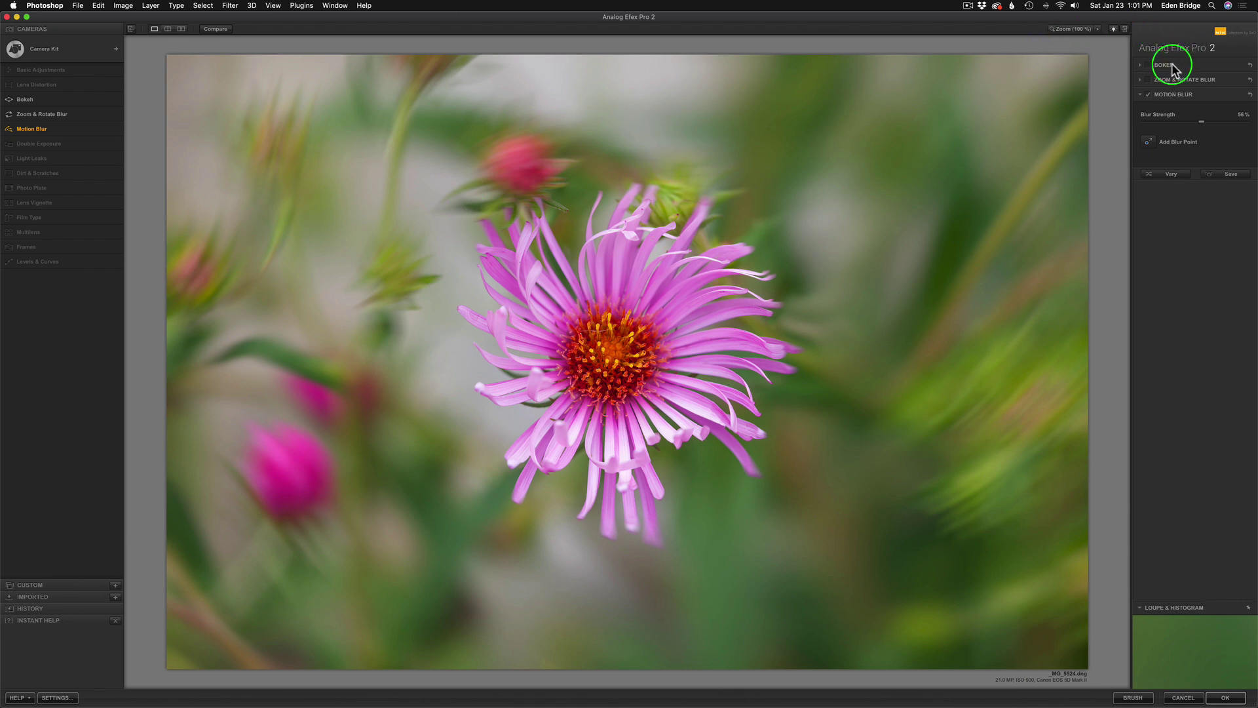
# Enable the Bokeh filter, lower its Blur Strength to 38%, and compare the image with Bokeh off and on
pyautogui.click(1148, 64)
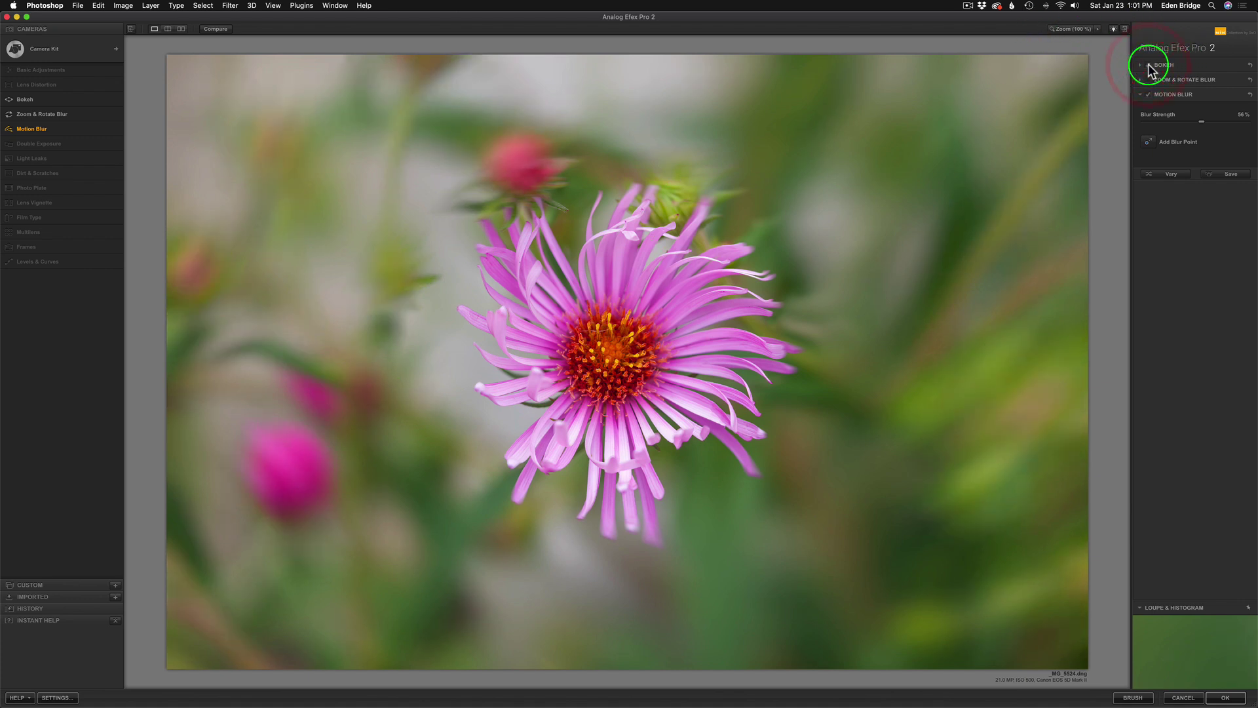
pyautogui.click(1183, 65)
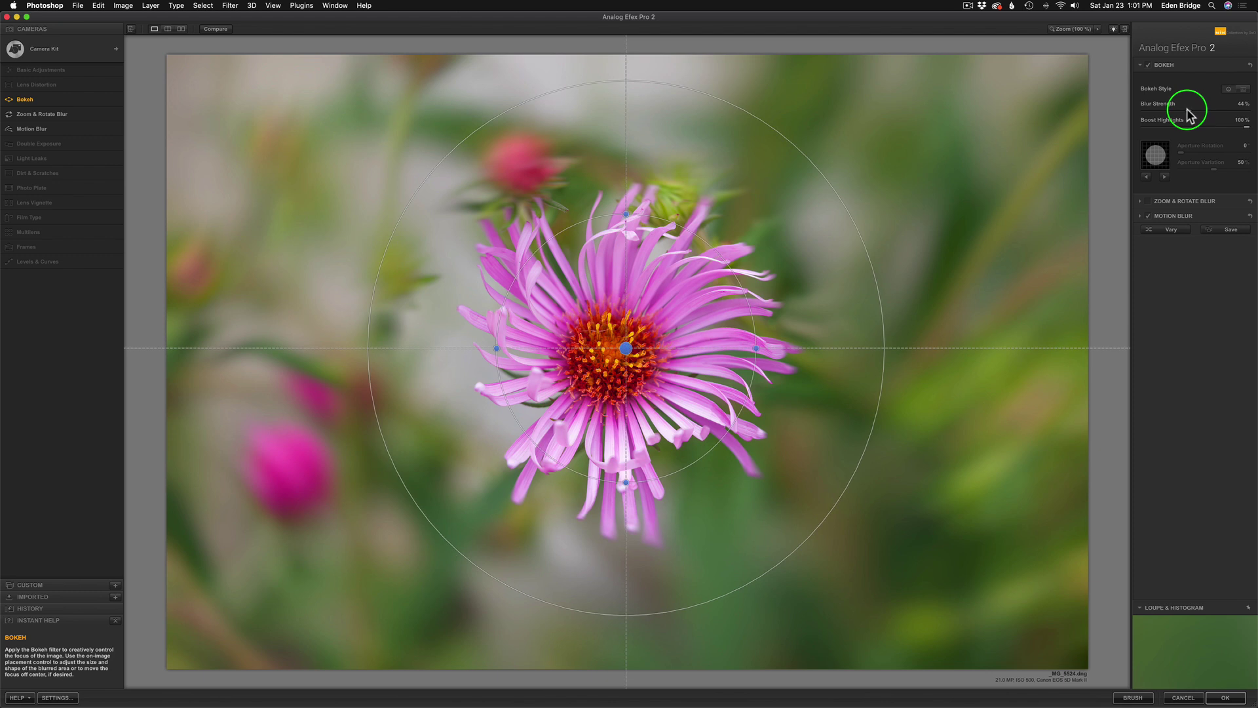
pyautogui.click(1182, 110)
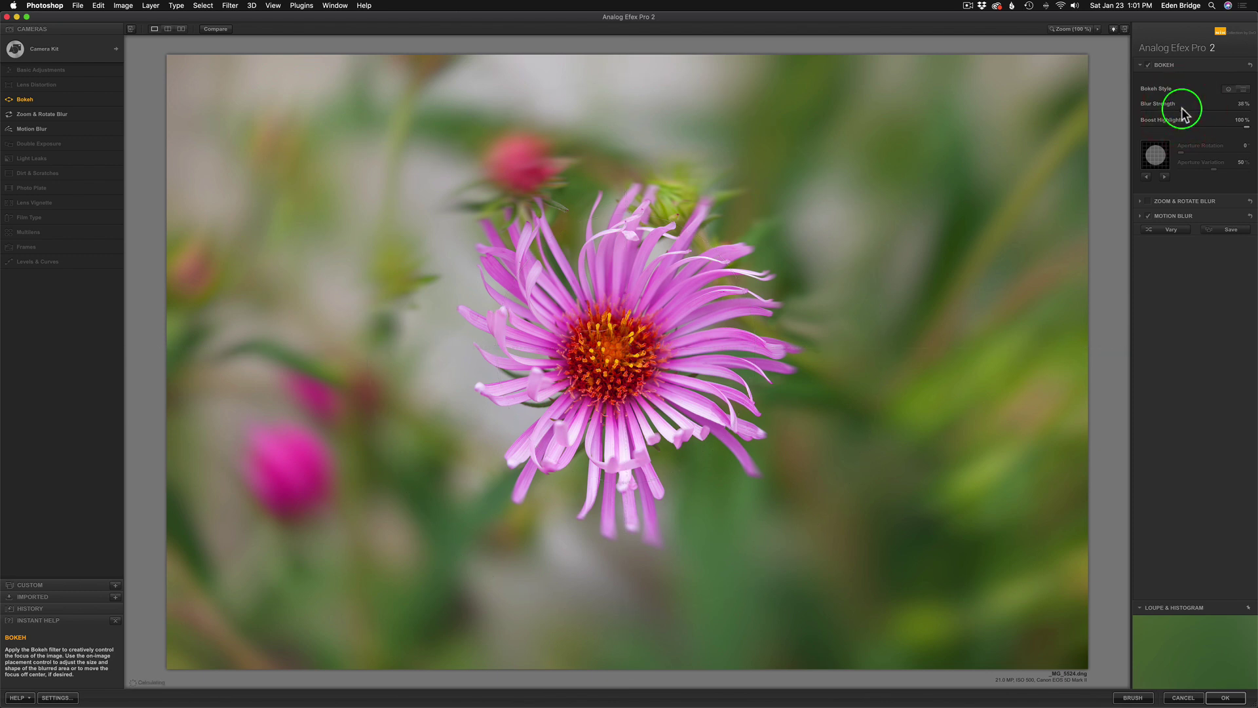
pyautogui.click(1147, 66)
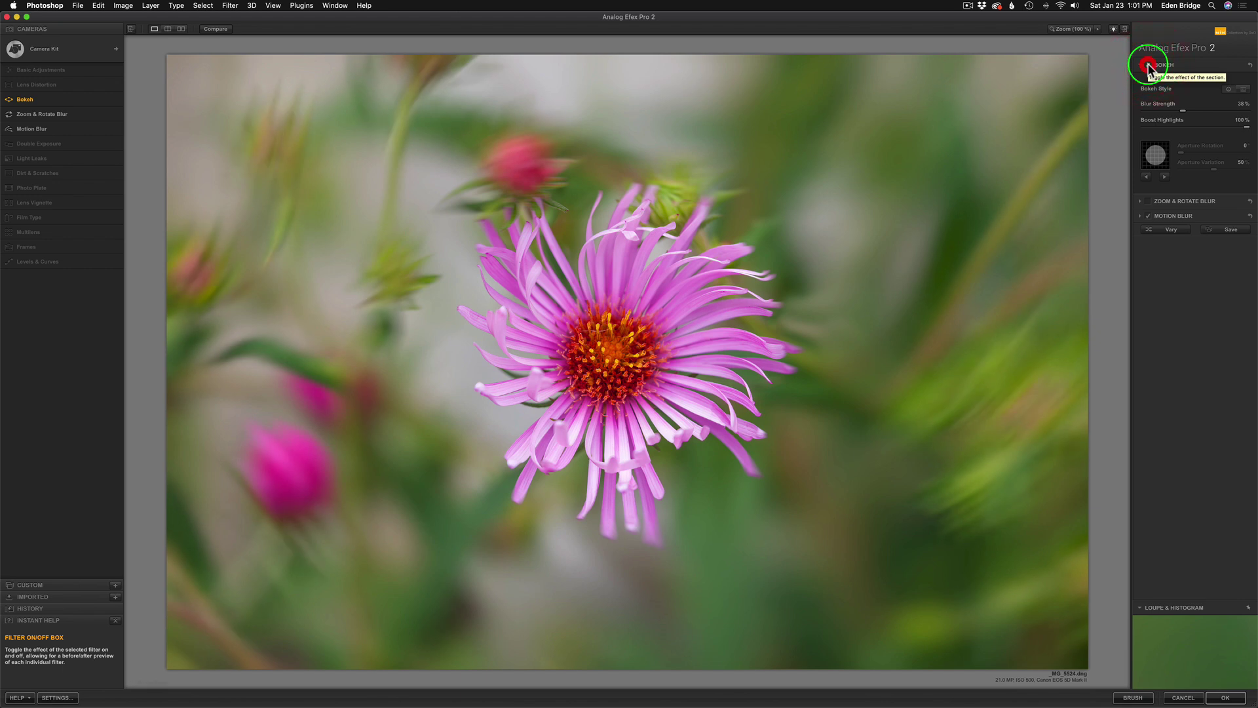
pyautogui.click(1147, 66)
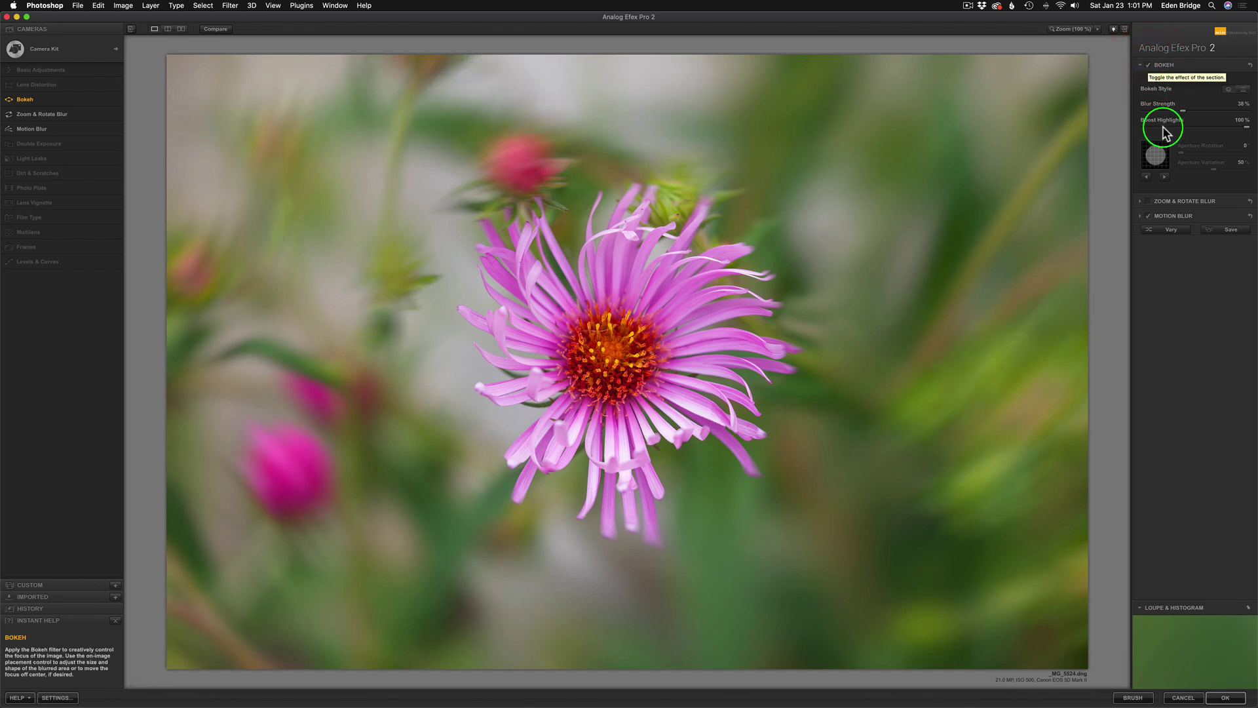
# Try Zoom & Rotate Blur with Zoom Strength 39% and Rotate Strength -9°, compare it off and on, and leave it disabled
pyautogui.click(1147, 201)
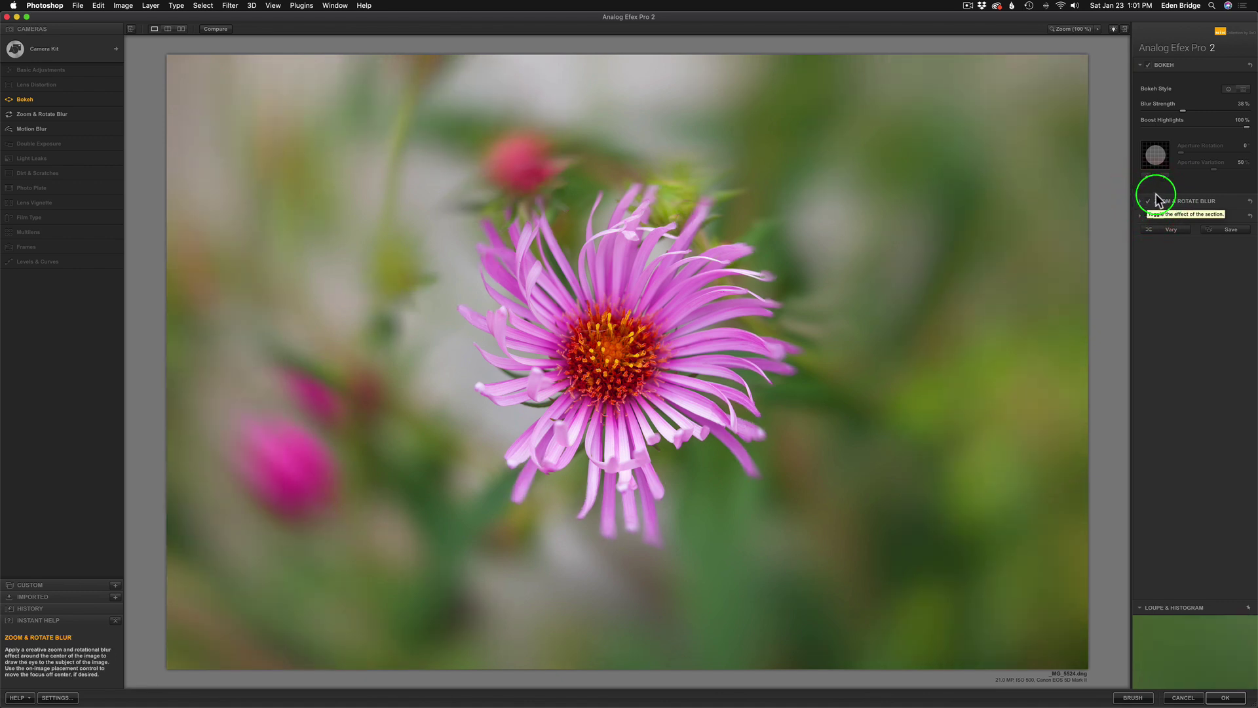
pyautogui.click(1191, 203)
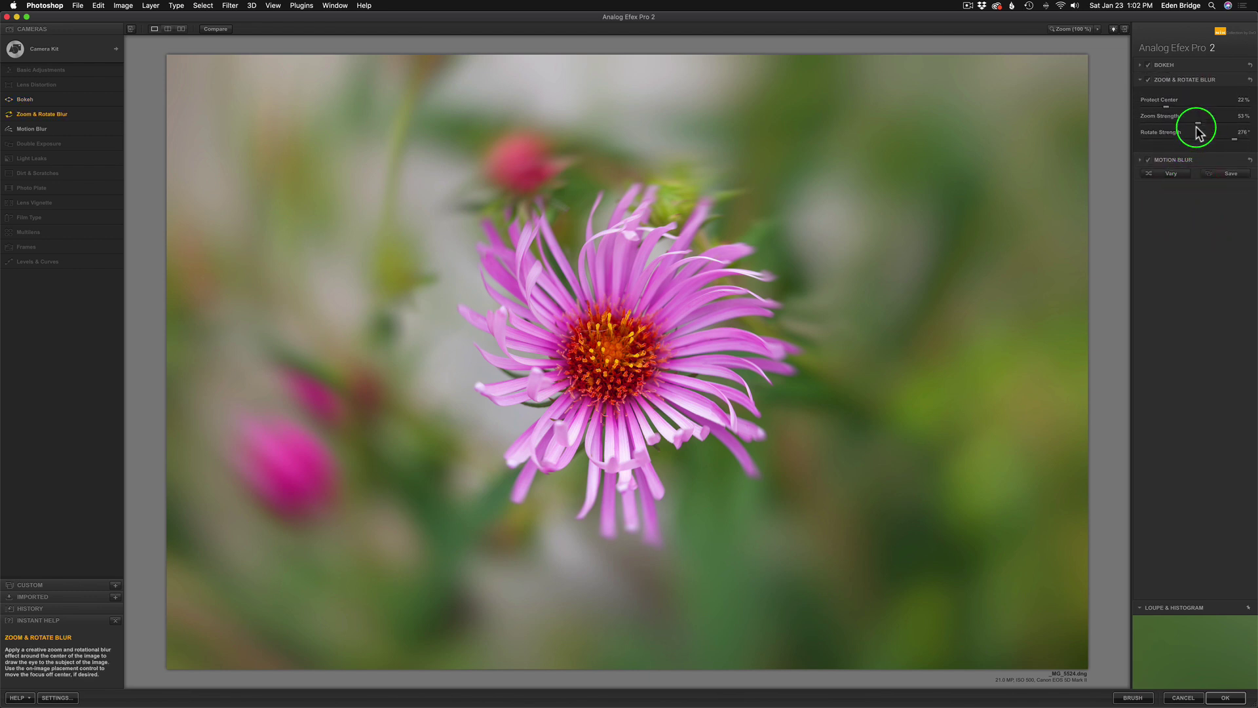
pyautogui.moveTo(1198, 123)
pyautogui.mouseDown()
pyautogui.moveTo(1187, 115)
pyautogui.moveTo(1194, 140)
pyautogui.mouseUp()
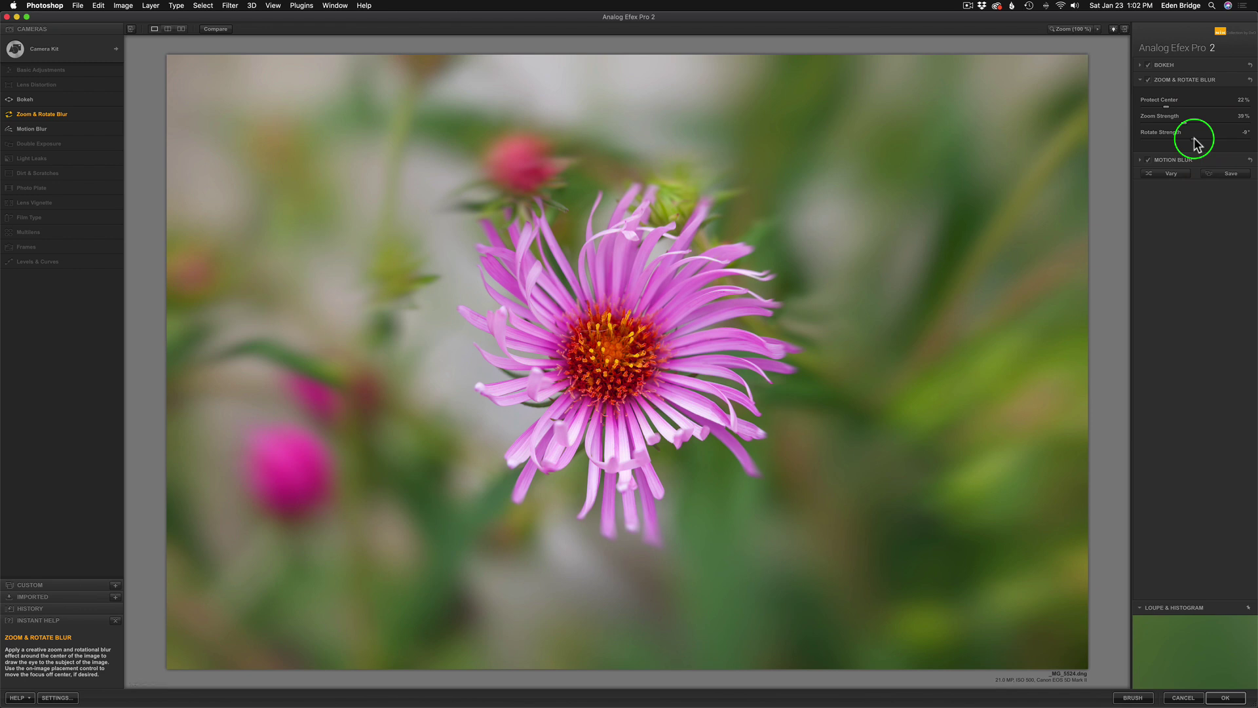
pyautogui.click(1150, 80)
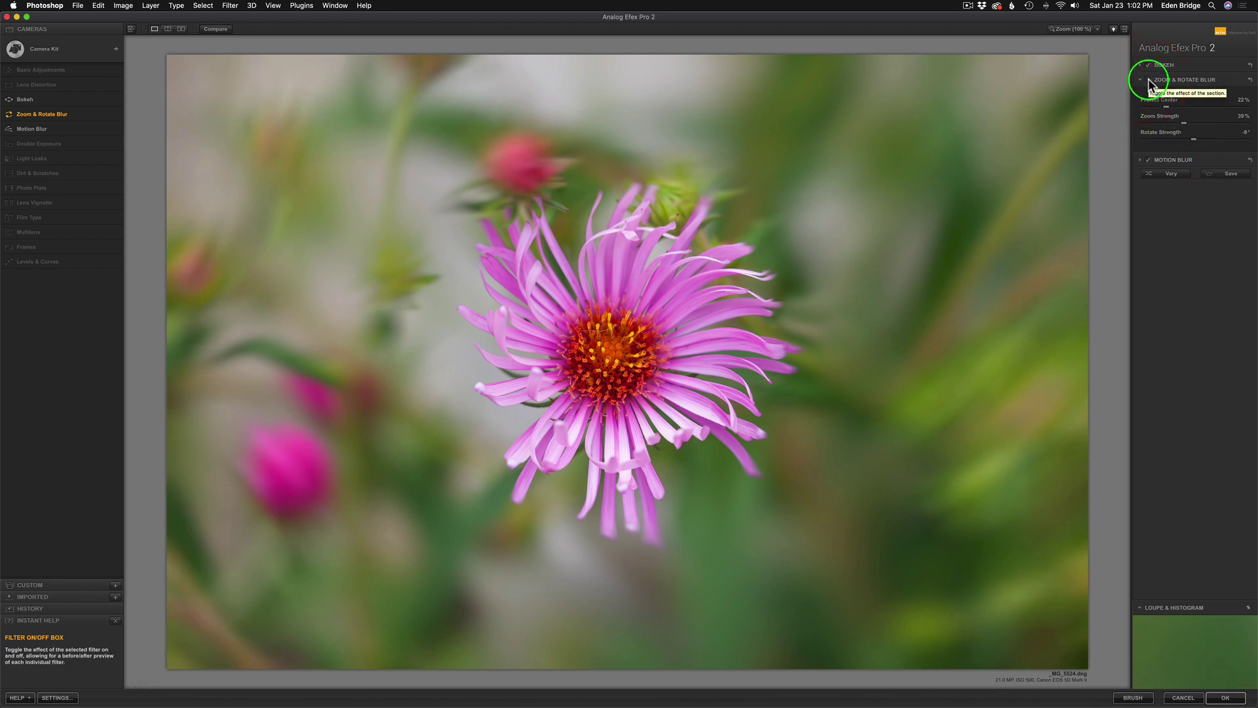
pyautogui.click(1149, 80)
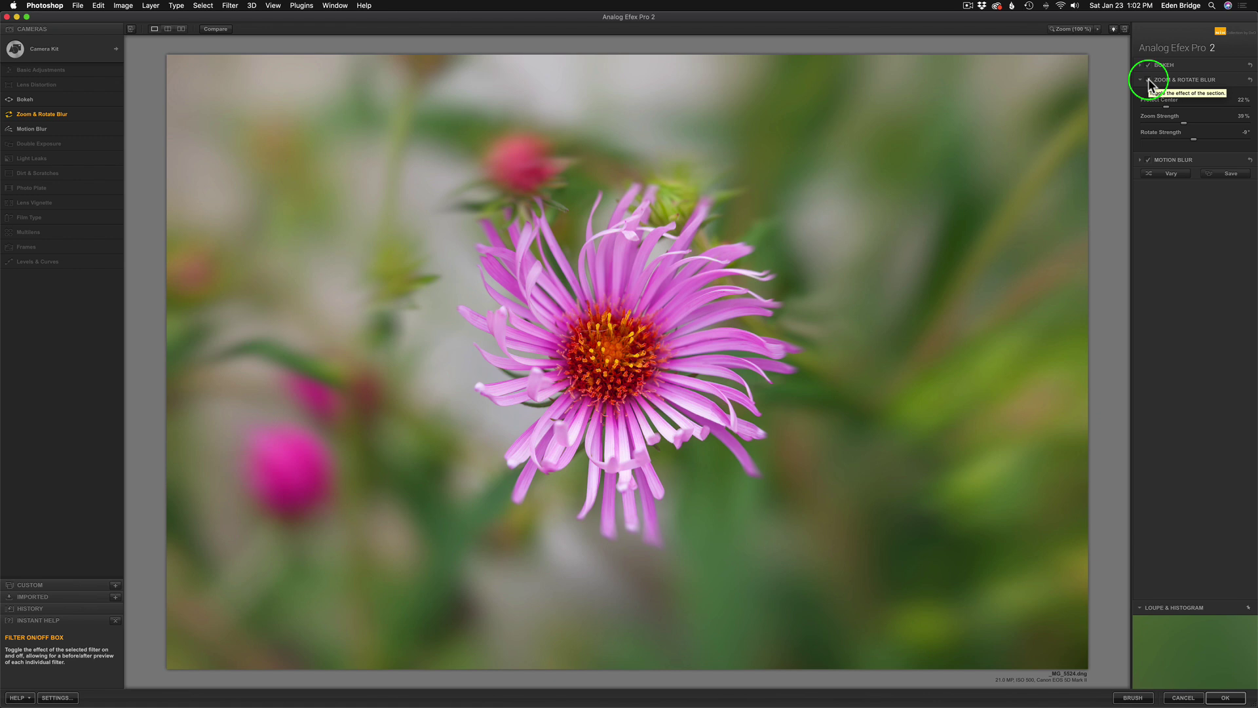
pyautogui.click(1149, 80)
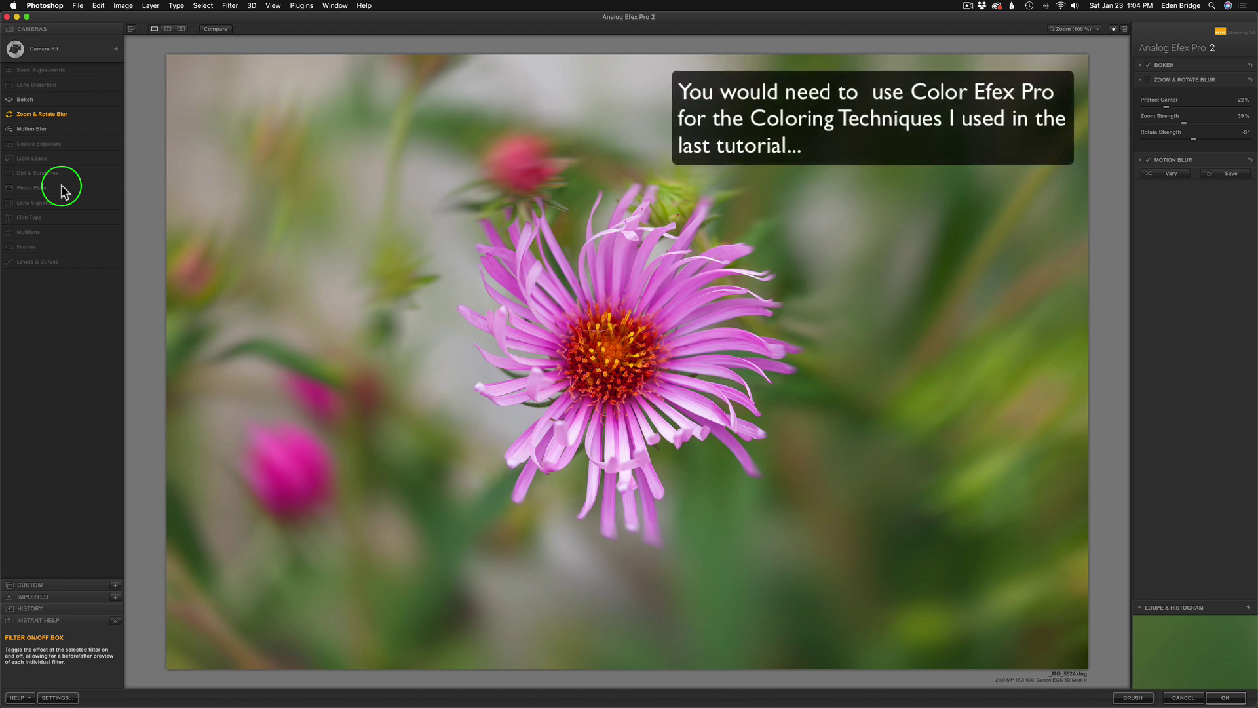
# Apply the filters to return to Photoshop, and compare the finished image with the Background layer alone
pyautogui.click(1227, 698)
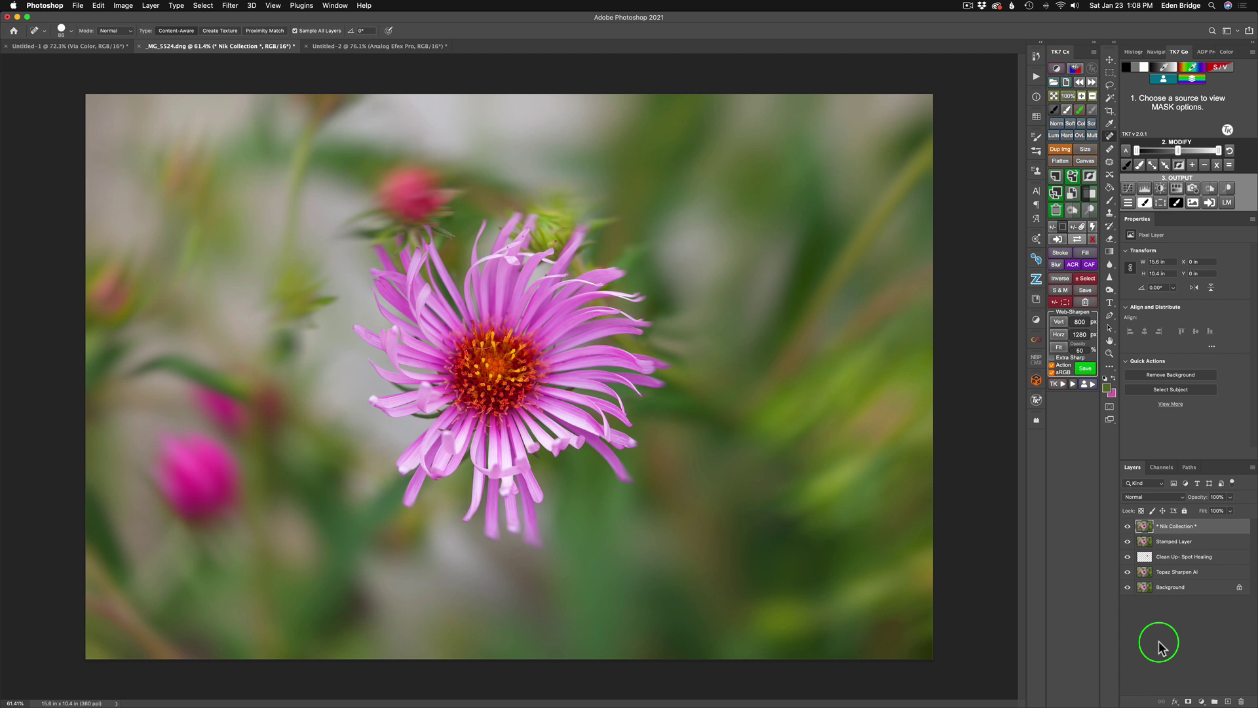
pyautogui.keyDown('alt'); pyautogui.click(1128, 587); pyautogui.keyUp('alt')
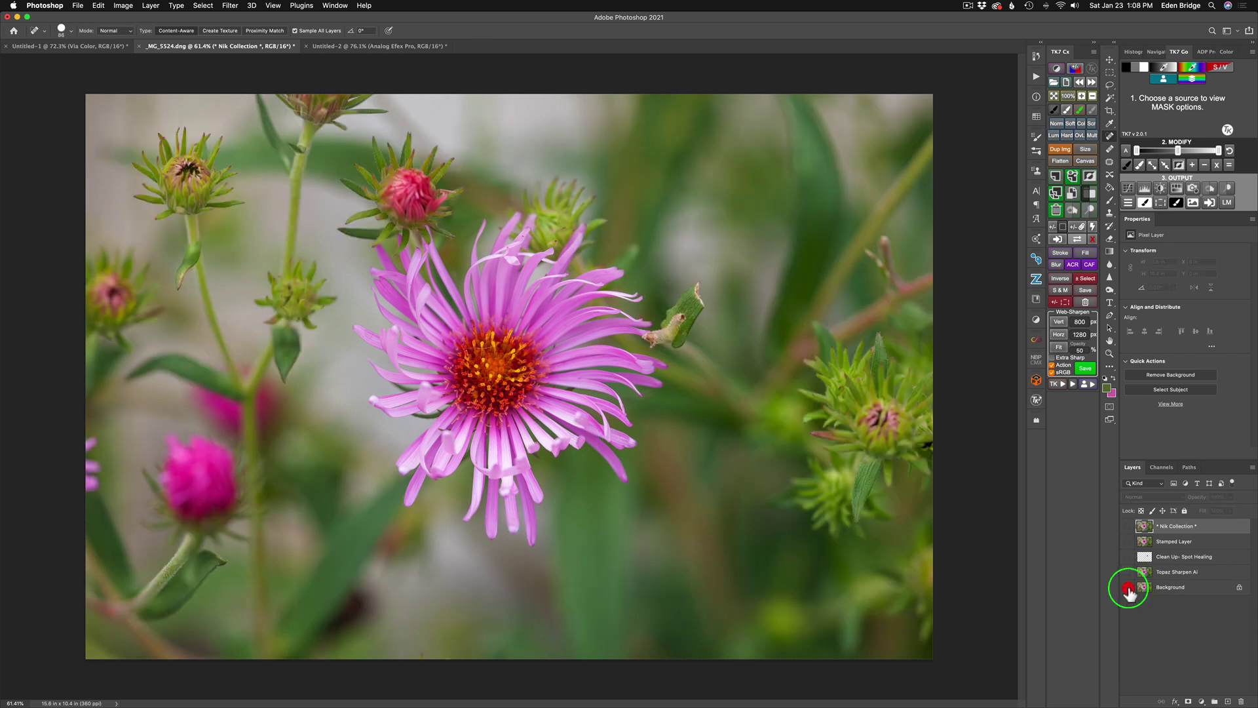
pyautogui.keyDown('alt'); pyautogui.click(1127, 588); pyautogui.keyUp('alt')
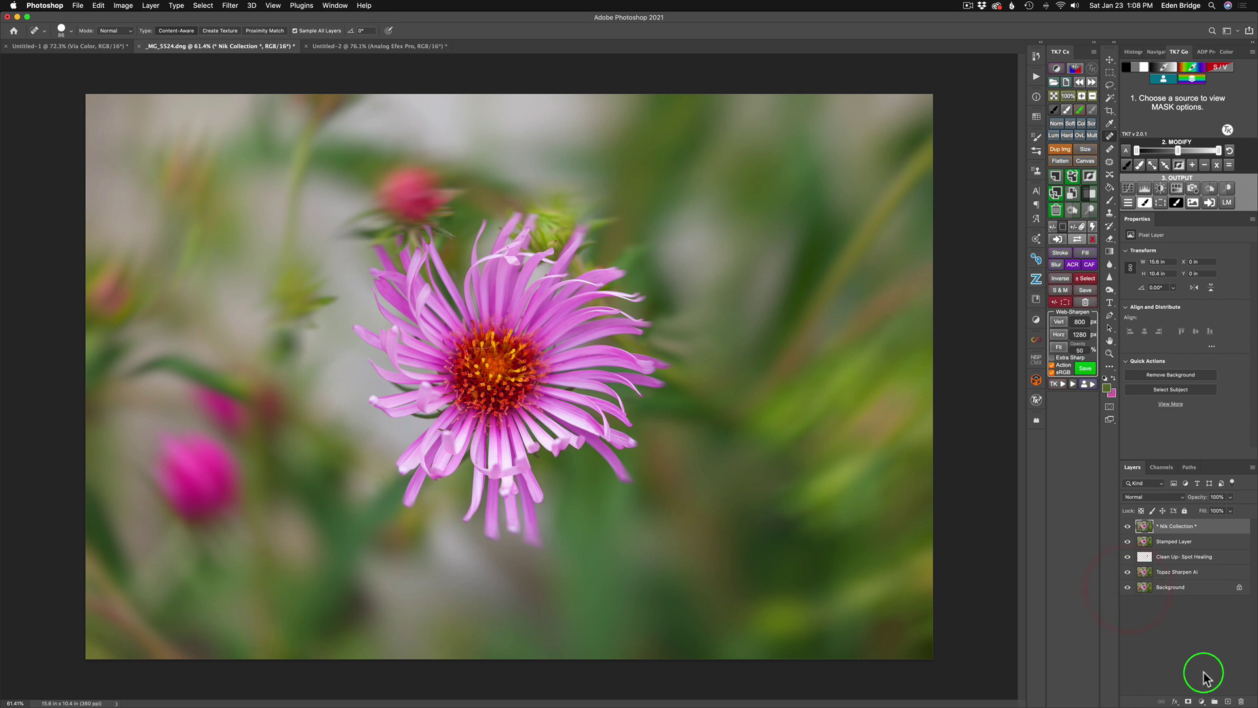